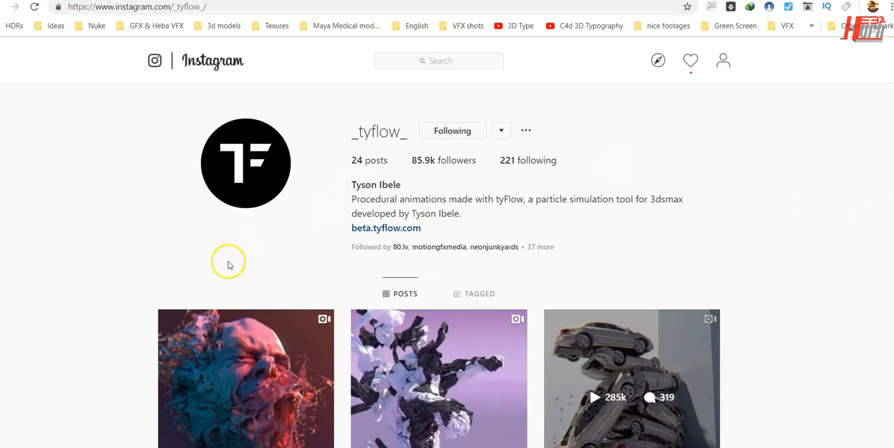
Look through the thumbnails of particle simulation posts on the _tyflow_ profile.
{"action": "scroll", "coordinate": [780, 219], "scroll_direction": "down", "scroll_amount": 2}
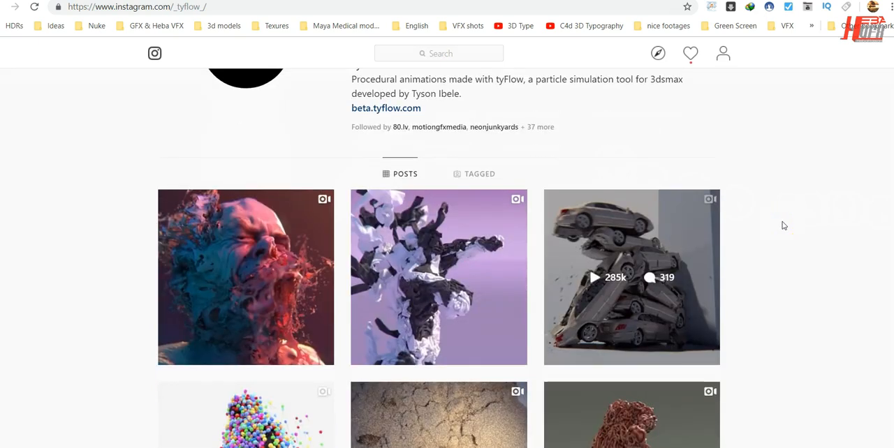
{"action": "scroll", "coordinate": [784, 225], "scroll_direction": "down", "scroll_amount": 1}
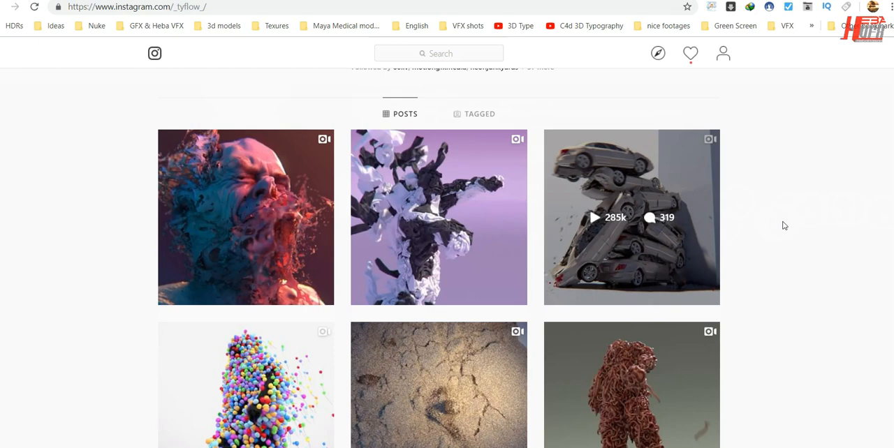
{"action": "scroll", "coordinate": [783, 225], "scroll_direction": "down", "scroll_amount": 2}
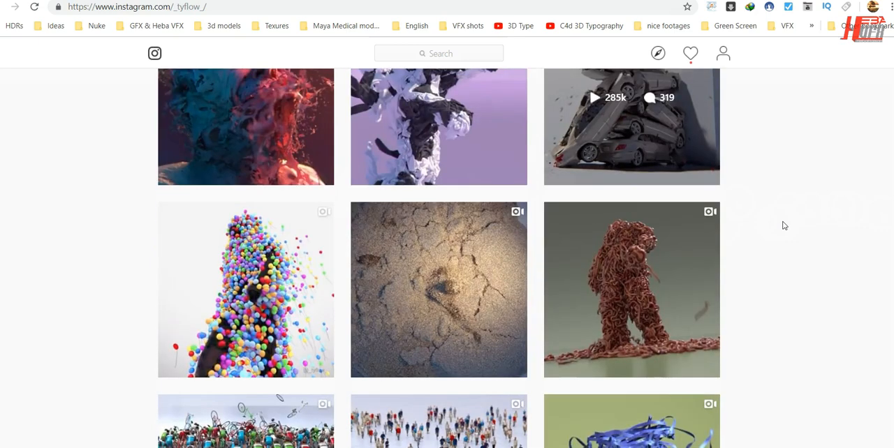
{"action": "scroll", "coordinate": [783, 225], "scroll_direction": "down", "scroll_amount": 2}
{"action": "scroll", "coordinate": [784, 225], "scroll_direction": "down", "scroll_amount": 4}
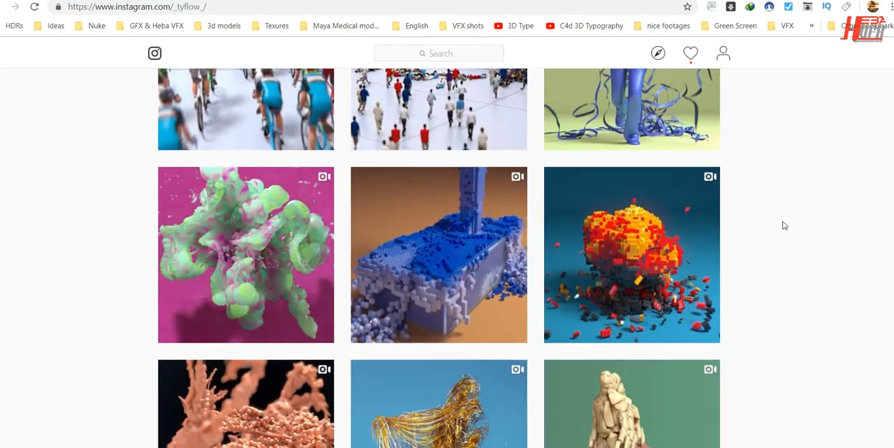
{"action": "scroll", "coordinate": [772, 221], "scroll_direction": "down", "scroll_amount": 3}
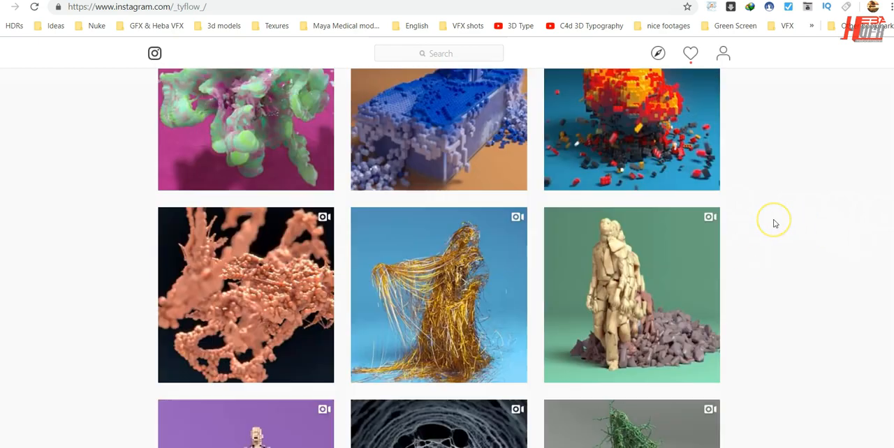
{"action": "scroll", "coordinate": [773, 223], "scroll_direction": "down", "scroll_amount": 5}
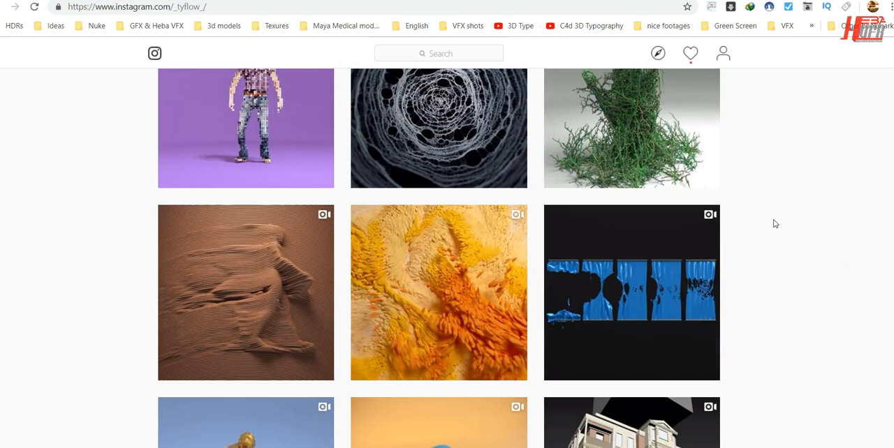
{"action": "scroll", "coordinate": [774, 223], "scroll_direction": "down", "scroll_amount": 3}
{"action": "scroll", "coordinate": [773, 223], "scroll_direction": "up", "scroll_amount": 7}
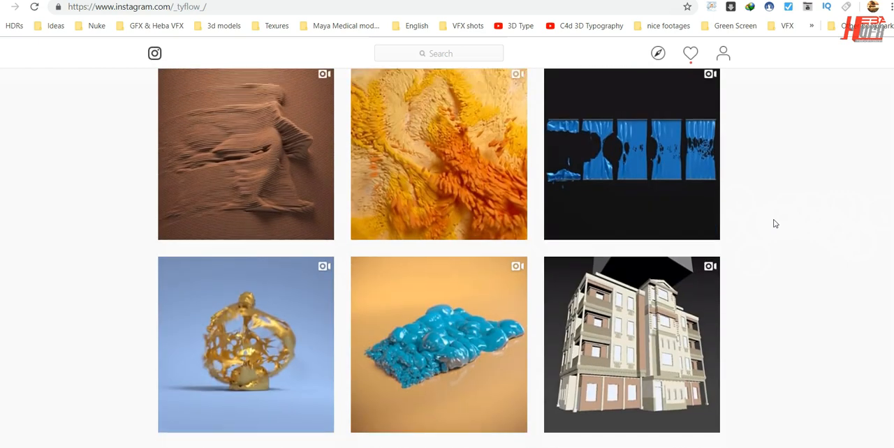
{"action": "scroll", "coordinate": [774, 223], "scroll_direction": "up", "scroll_amount": 11}
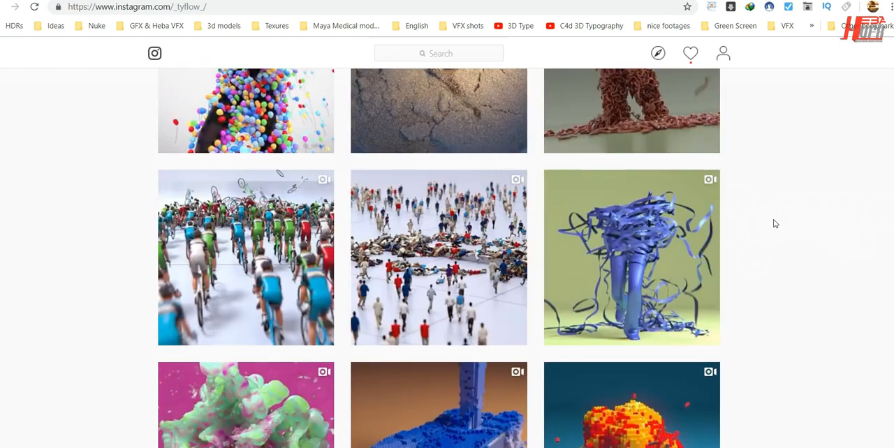
{"action": "scroll", "coordinate": [773, 224], "scroll_direction": "down", "scroll_amount": 1}
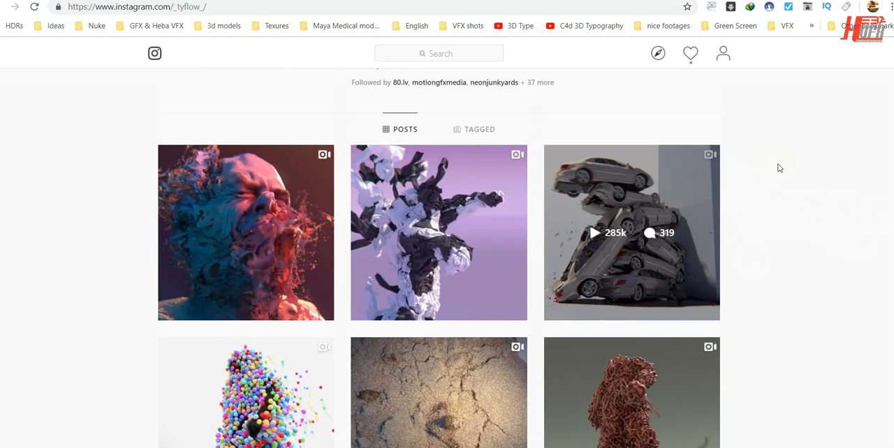
Open the stacked-cars post, watch its simulation video and close the post.
{"action": "left_click", "coordinate": [602, 170]}
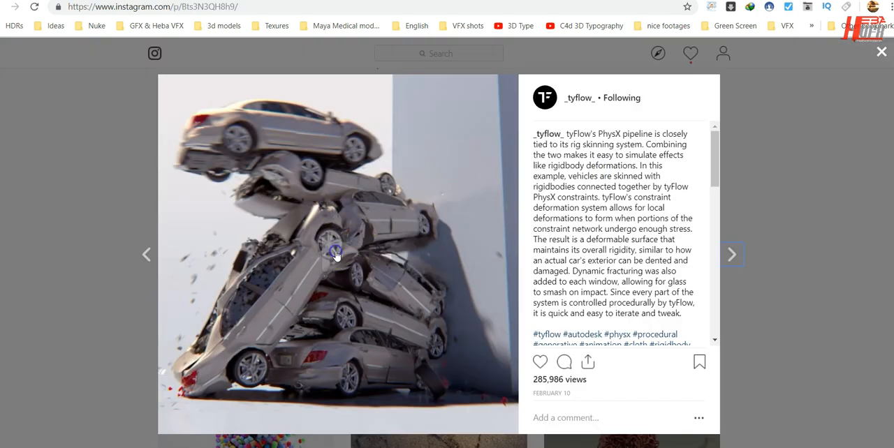
{"action": "left_click", "coordinate": [336, 254]}
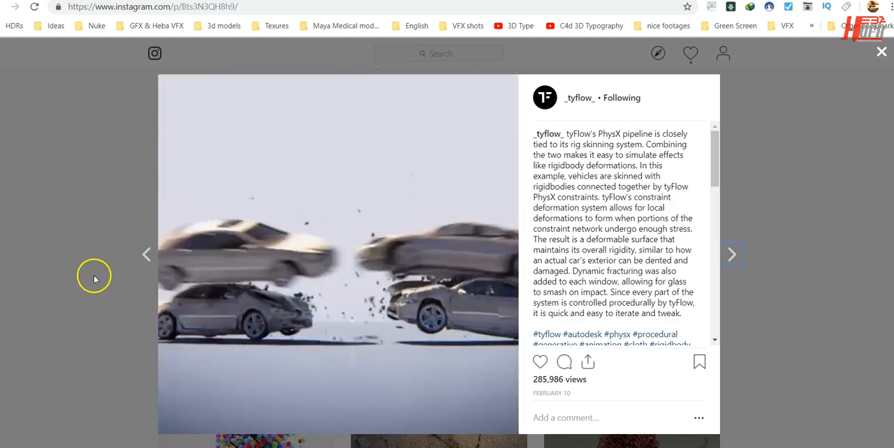
{"action": "left_click", "coordinate": [94, 278]}
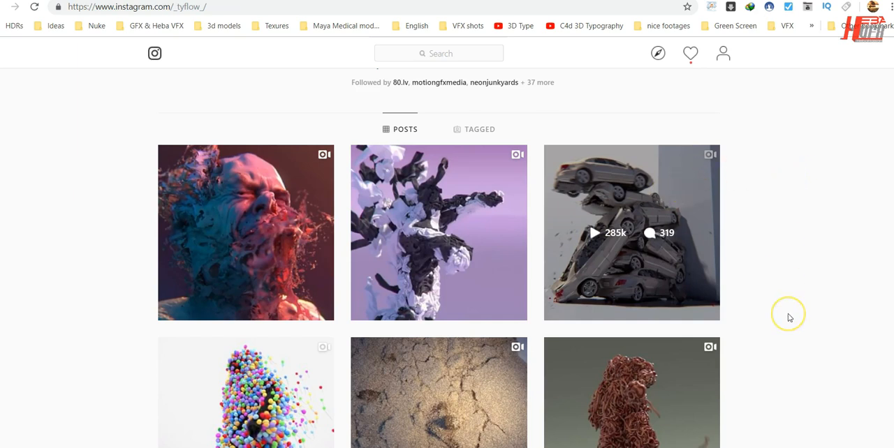
Find the post with the figure made of worms, watch its video and close the post.
{"action": "scroll", "coordinate": [787, 316], "scroll_direction": "down", "scroll_amount": 2}
{"action": "scroll", "coordinate": [789, 317], "scroll_direction": "down", "scroll_amount": 2}
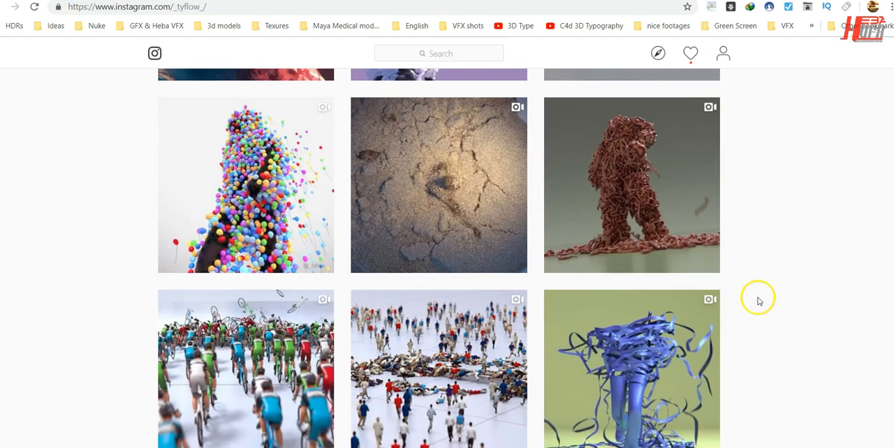
{"action": "scroll", "coordinate": [758, 300], "scroll_direction": "up", "scroll_amount": 2}
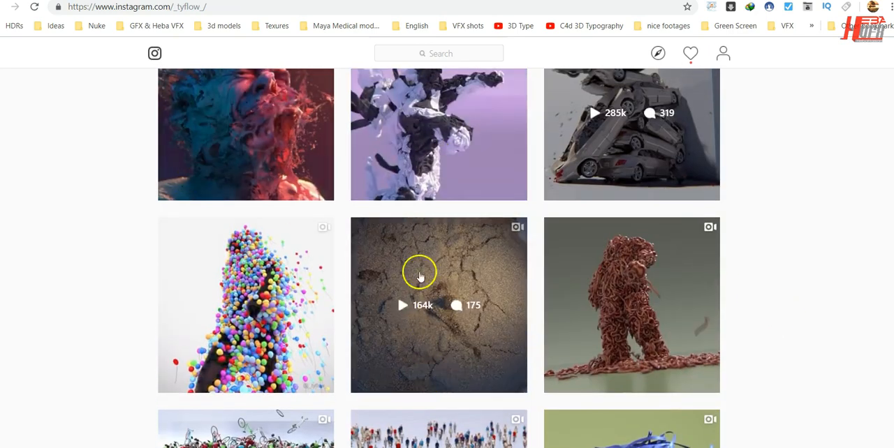
{"action": "left_click", "coordinate": [622, 259]}
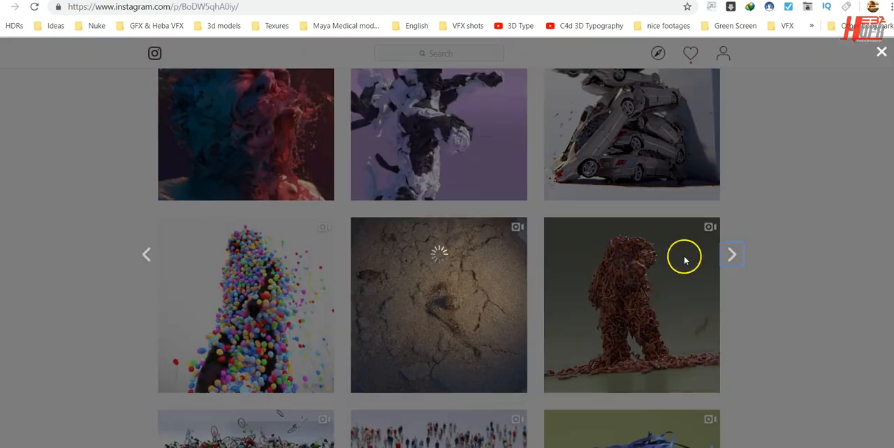
{"action": "left_click", "coordinate": [332, 259]}
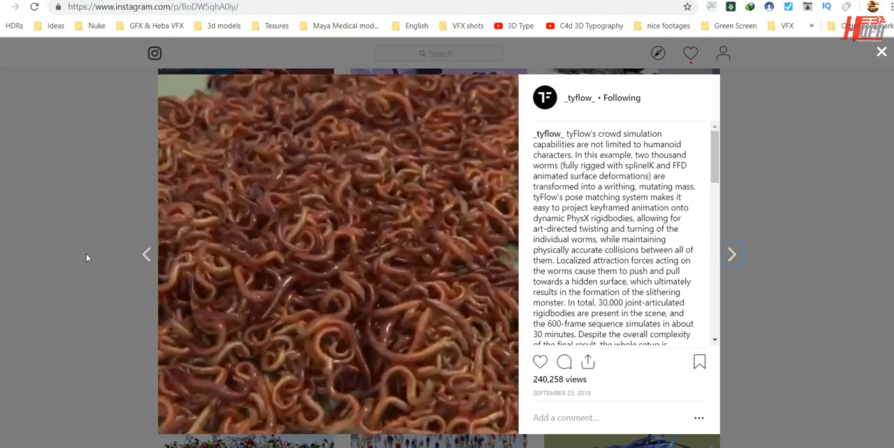
{"action": "left_click", "coordinate": [86, 254]}
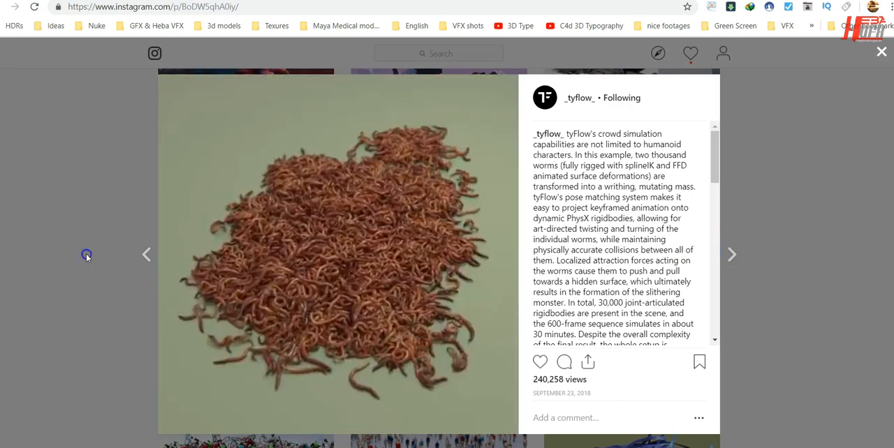
View the balloon-covered figure post and the disintegrating-head post, closing each one.
{"action": "left_click", "coordinate": [263, 258]}
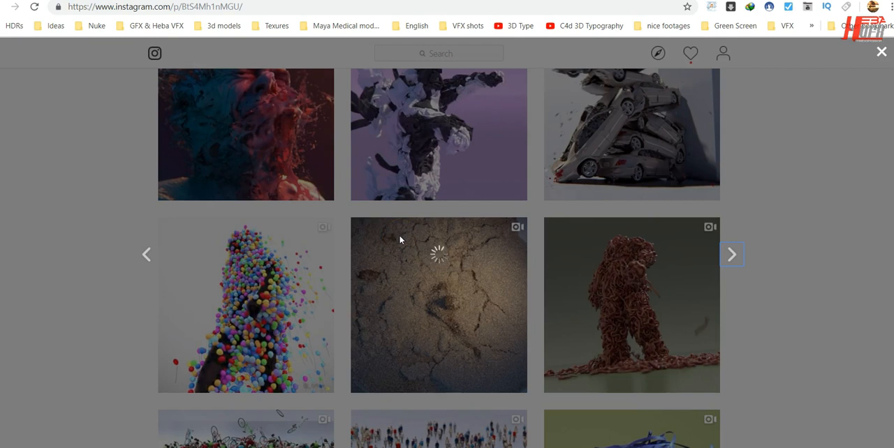
{"action": "left_click", "coordinate": [806, 242]}
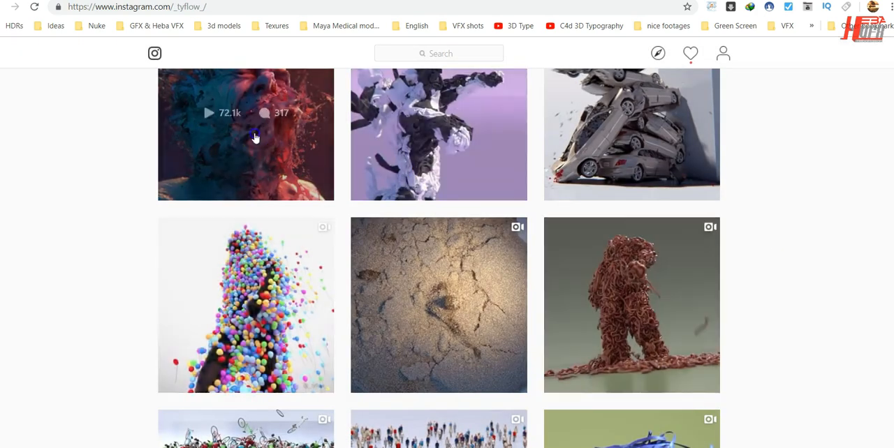
{"action": "left_click", "coordinate": [255, 137]}
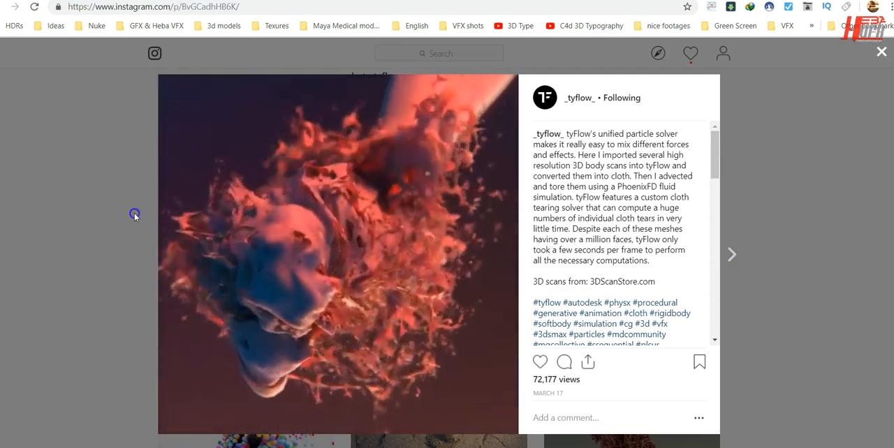
{"action": "left_click", "coordinate": [135, 215]}
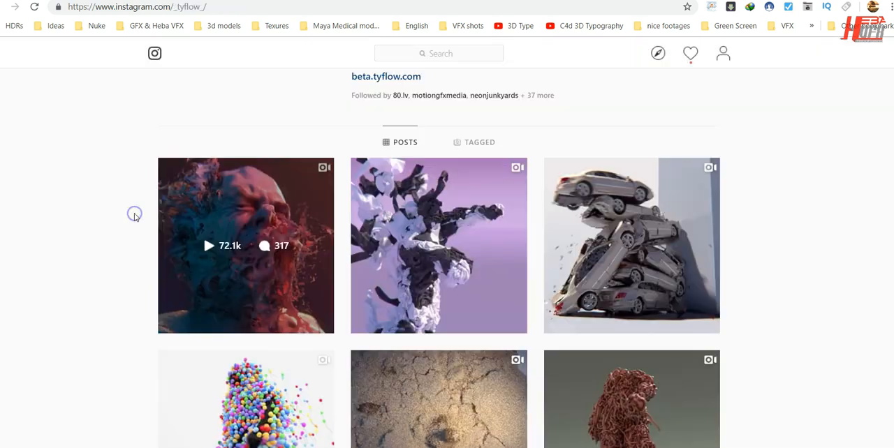
Highlight the _tyflow_ profile's web address and browse through its grid of posts again.
{"action": "scroll", "coordinate": [101, 279], "scroll_direction": "up", "scroll_amount": 3}
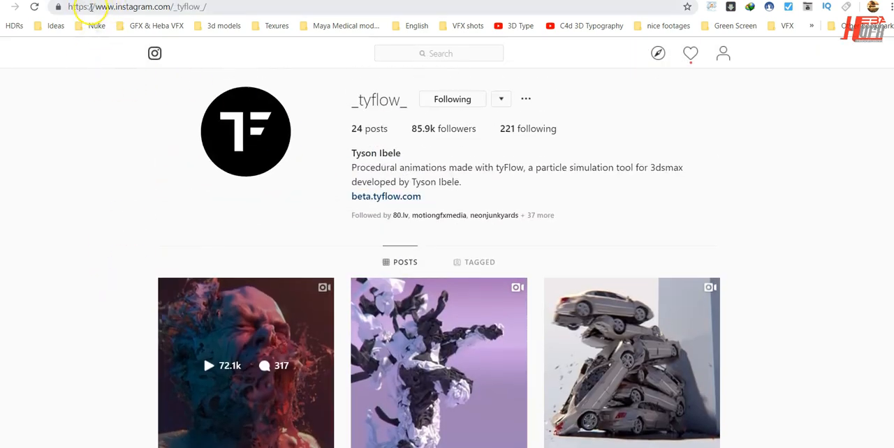
{"action": "left_click_drag", "start_coordinate": [84, 7], "coordinate": [265, 8]}
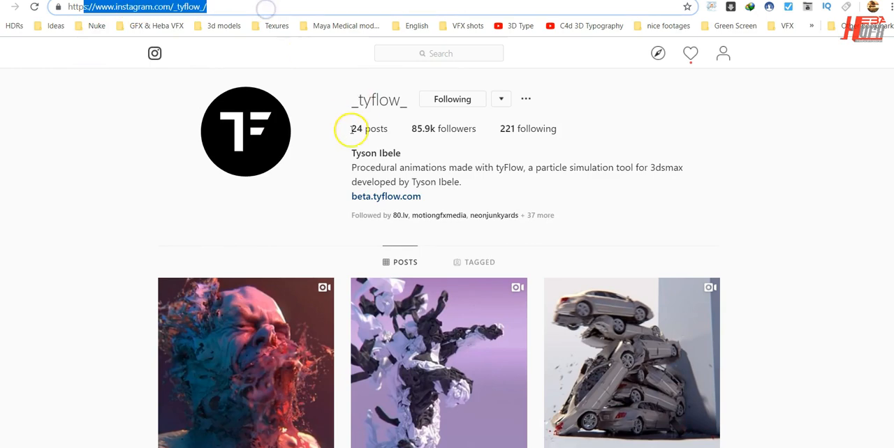
{"action": "scroll", "coordinate": [666, 209], "scroll_direction": "down", "scroll_amount": 3}
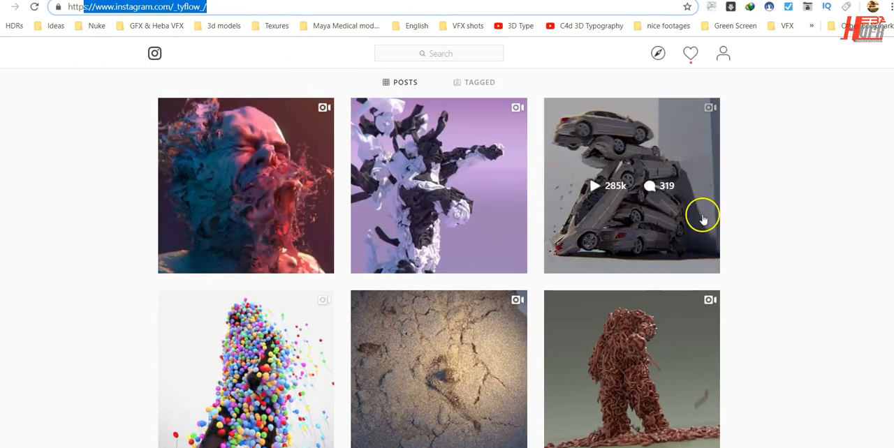
{"action": "scroll", "coordinate": [765, 243], "scroll_direction": "down", "scroll_amount": 3}
{"action": "scroll", "coordinate": [765, 243], "scroll_direction": "down", "scroll_amount": 6}
{"action": "scroll", "coordinate": [765, 243], "scroll_direction": "down", "scroll_amount": 8}
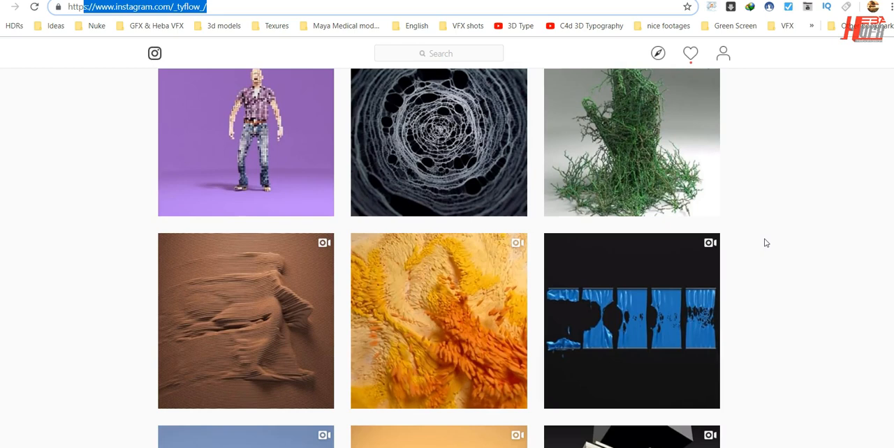
{"action": "scroll", "coordinate": [766, 243], "scroll_direction": "up", "scroll_amount": 2}
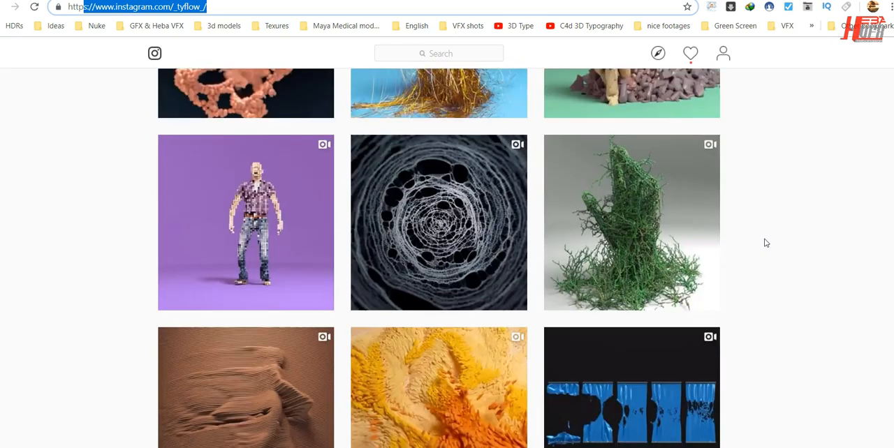
{"action": "scroll", "coordinate": [765, 243], "scroll_direction": "down", "scroll_amount": 5}
{"action": "scroll", "coordinate": [766, 243], "scroll_direction": "up", "scroll_amount": 7}
{"action": "scroll", "coordinate": [765, 243], "scroll_direction": "up", "scroll_amount": 6}
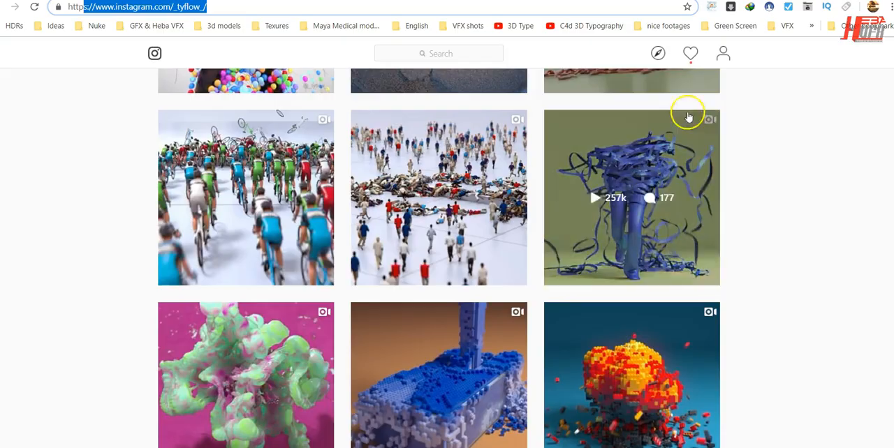
Switch to the tyFlow download page, highlight its web address and bring the latest standard build section into view.
{"action": "left_click", "coordinate": [259, 0]}
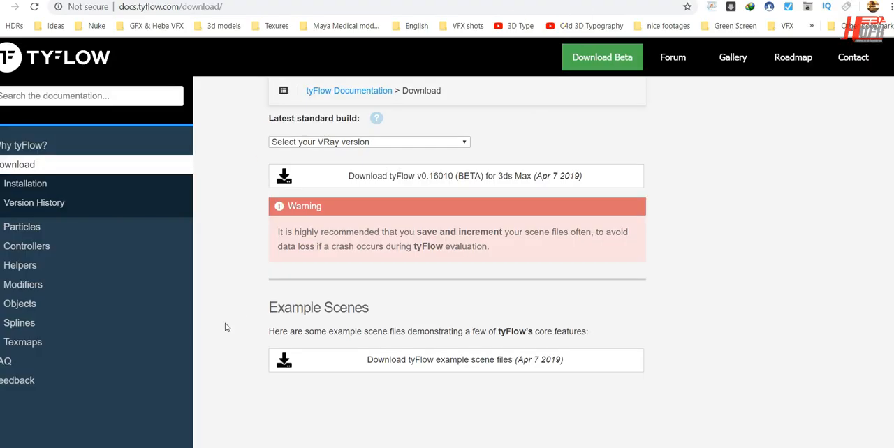
{"action": "left_click_drag", "start_coordinate": [130, 7], "coordinate": [270, 7]}
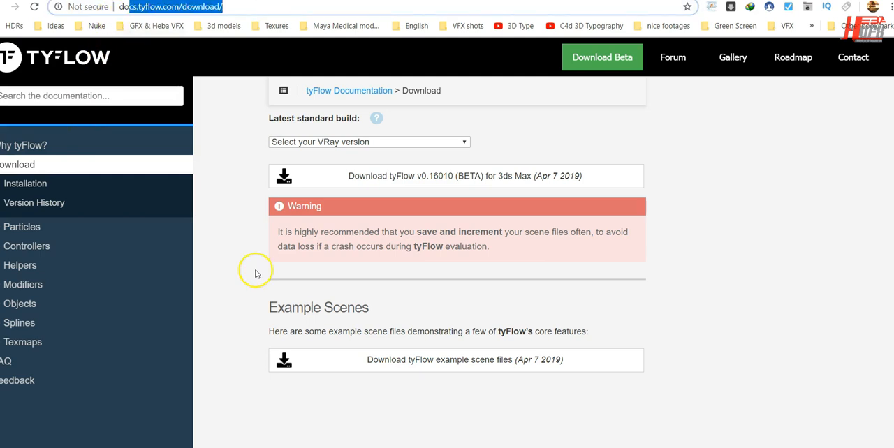
{"action": "scroll", "coordinate": [256, 274], "scroll_direction": "up", "scroll_amount": 5}
{"action": "scroll", "coordinate": [265, 319], "scroll_direction": "down", "scroll_amount": 3}
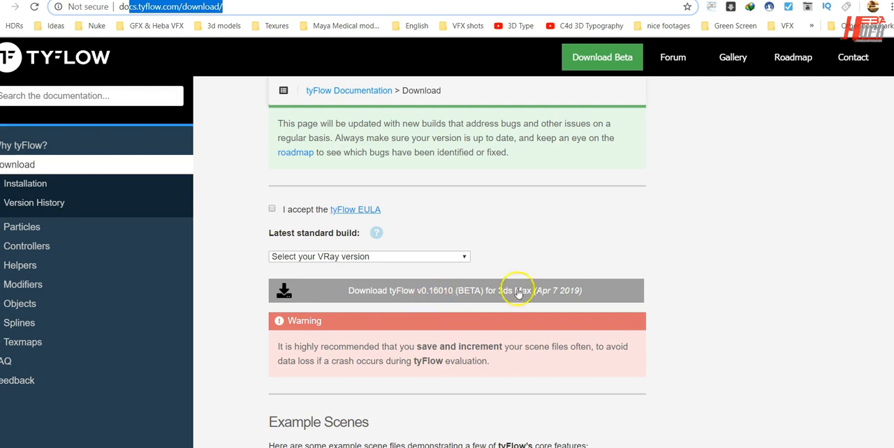
Examine the VRay version choices for the standard build without selecting one, and check the example scenes section.
{"action": "left_click", "coordinate": [416, 257]}
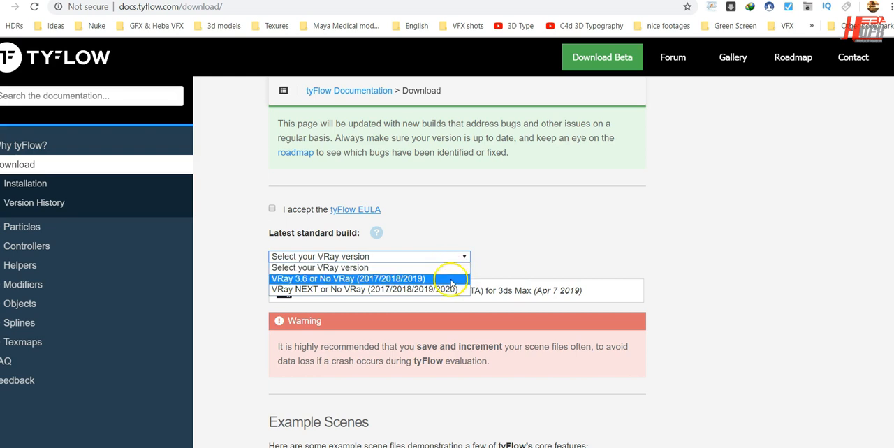
{"action": "left_click", "coordinate": [601, 242]}
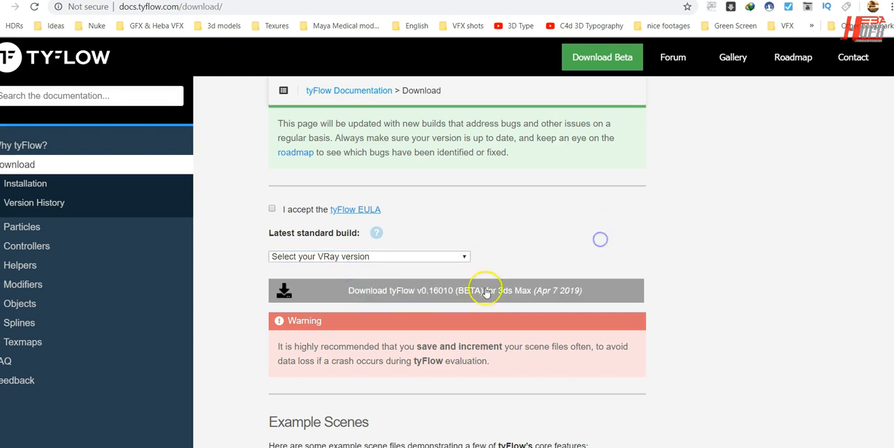
{"action": "left_click", "coordinate": [432, 258]}
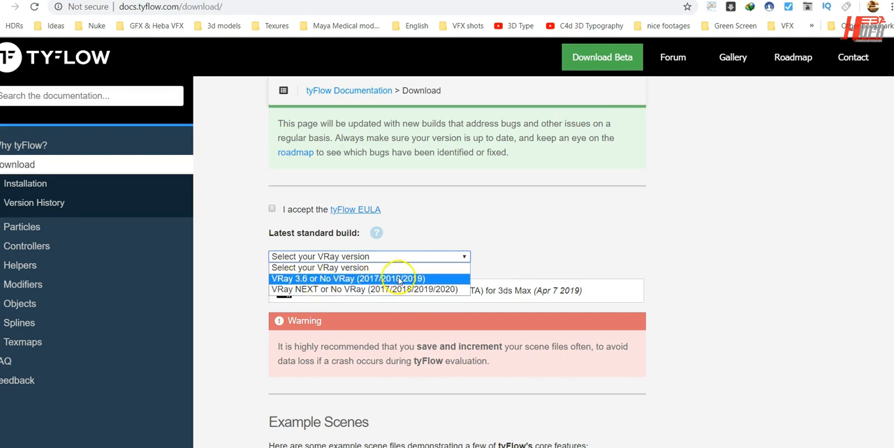
{"action": "left_click", "coordinate": [576, 242]}
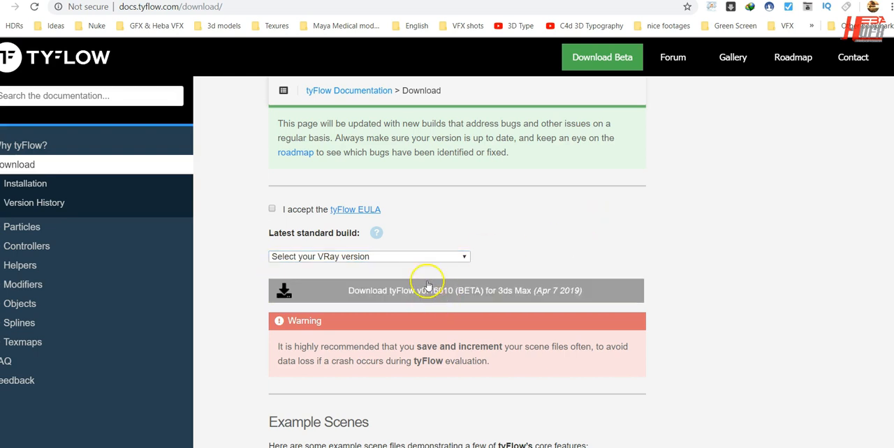
{"action": "scroll", "coordinate": [713, 244], "scroll_direction": "down", "scroll_amount": 2}
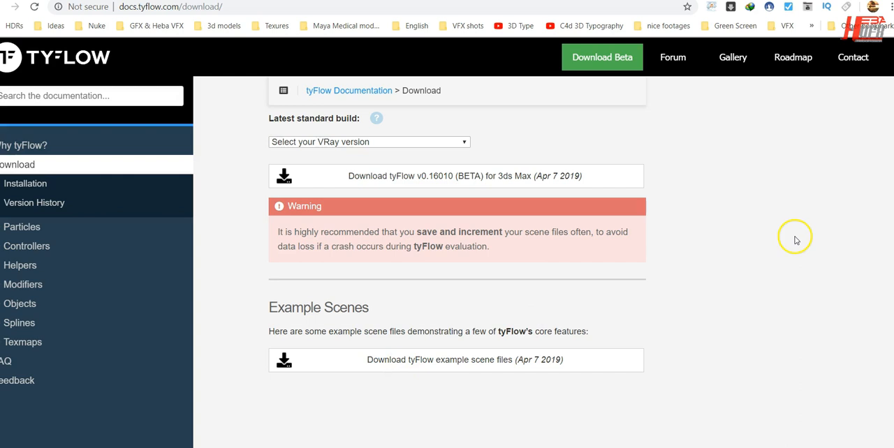
Return to the top of the download page, then switch to the tyFlow Facebook group and read its announcement and the free-course post.
{"action": "scroll", "coordinate": [726, 289], "scroll_direction": "up", "scroll_amount": 5}
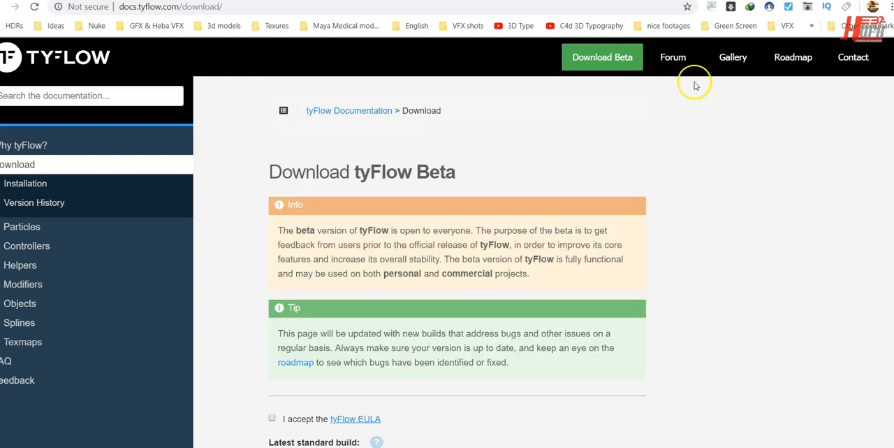
{"action": "key", "text": "ctrl+Tab"}
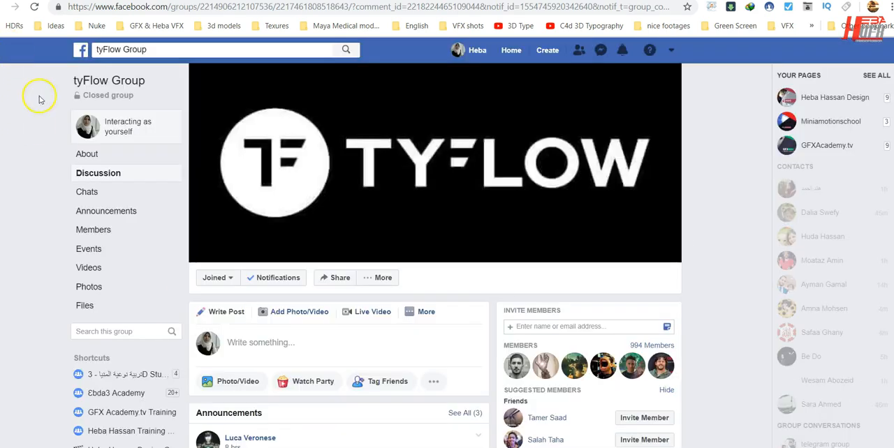
{"action": "scroll", "coordinate": [361, 333], "scroll_direction": "down", "scroll_amount": 5}
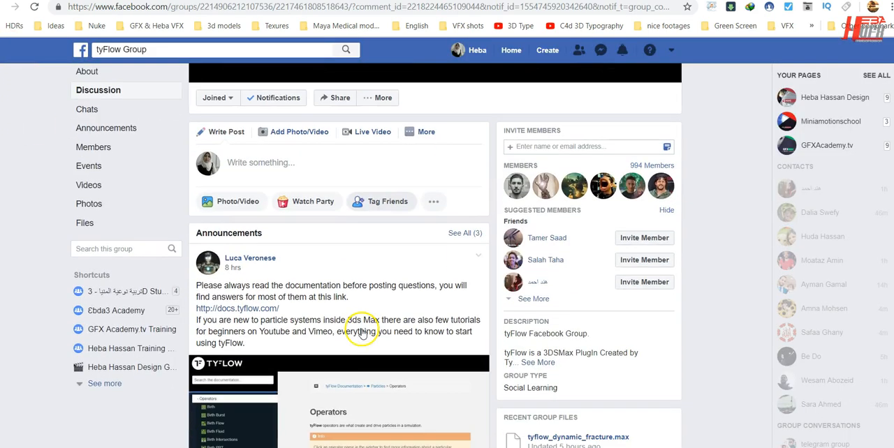
{"action": "scroll", "coordinate": [361, 333], "scroll_direction": "down", "scroll_amount": 5}
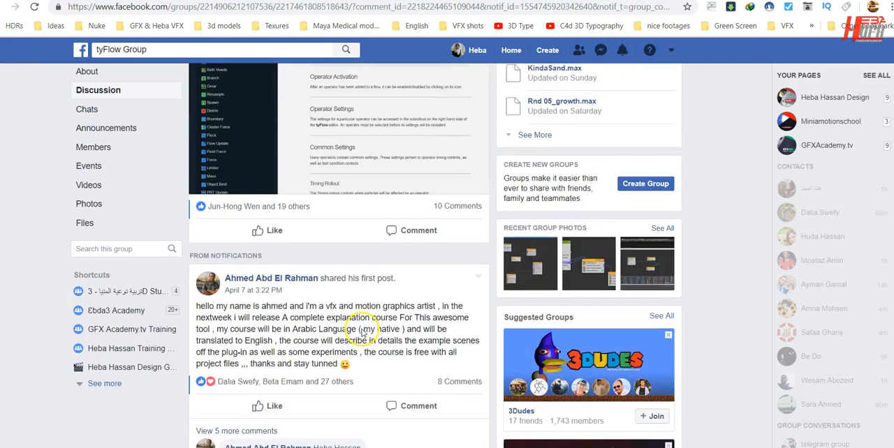
{"action": "scroll", "coordinate": [405, 345], "scroll_direction": "down", "scroll_amount": 1}
Browse members' tyFlow test posts in the group, including the realtime meshing, school of fish and recursive voronoi fracture simulations.
{"action": "scroll", "coordinate": [410, 351], "scroll_direction": "down", "scroll_amount": 10}
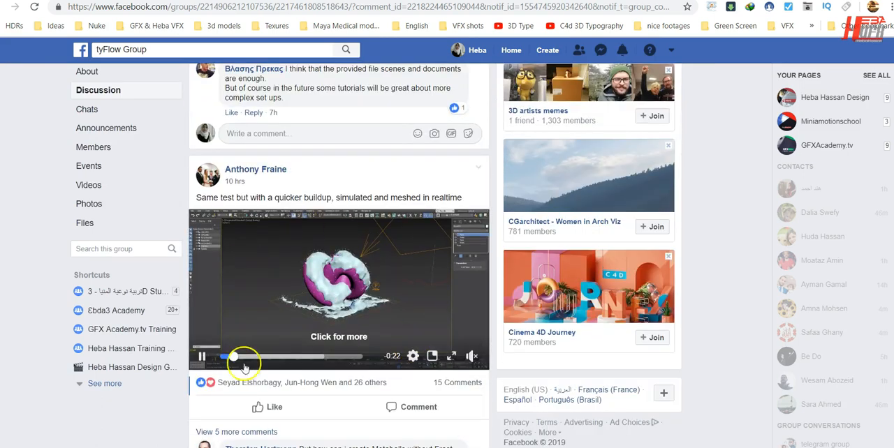
{"action": "scroll", "coordinate": [402, 296], "scroll_direction": "down", "scroll_amount": 2}
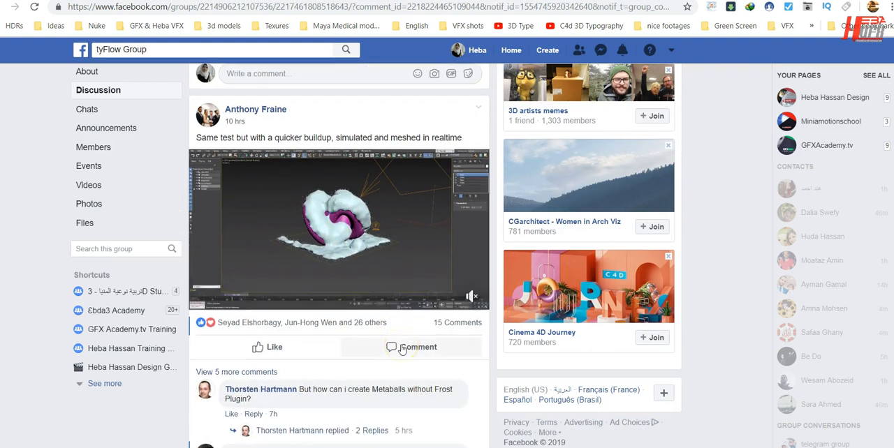
{"action": "scroll", "coordinate": [399, 345], "scroll_direction": "down", "scroll_amount": 3}
{"action": "scroll", "coordinate": [402, 349], "scroll_direction": "down", "scroll_amount": 2}
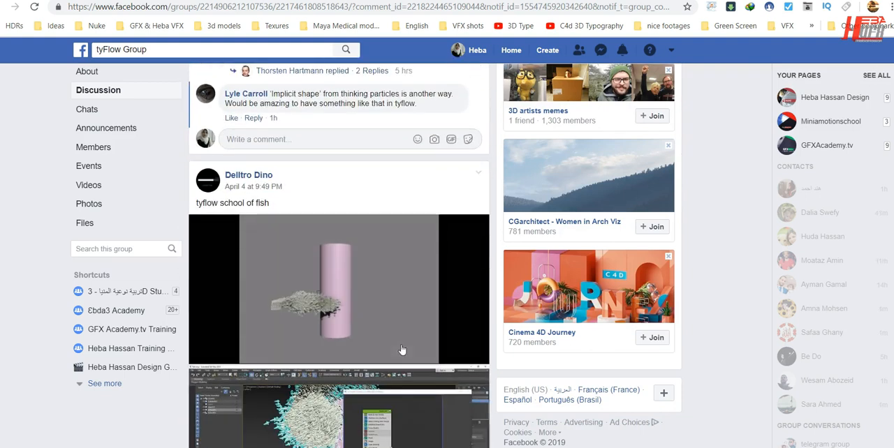
{"action": "scroll", "coordinate": [341, 373], "scroll_direction": "down", "scroll_amount": 3}
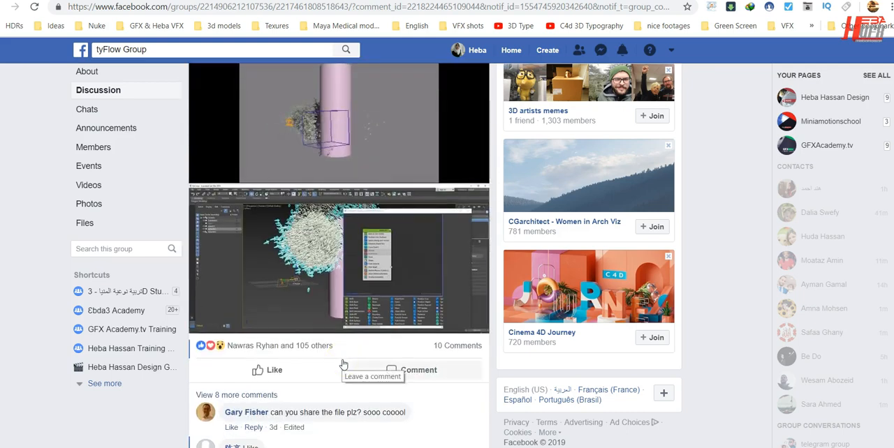
{"action": "scroll", "coordinate": [342, 364], "scroll_direction": "down", "scroll_amount": 5}
{"action": "scroll", "coordinate": [343, 365], "scroll_direction": "down", "scroll_amount": 7}
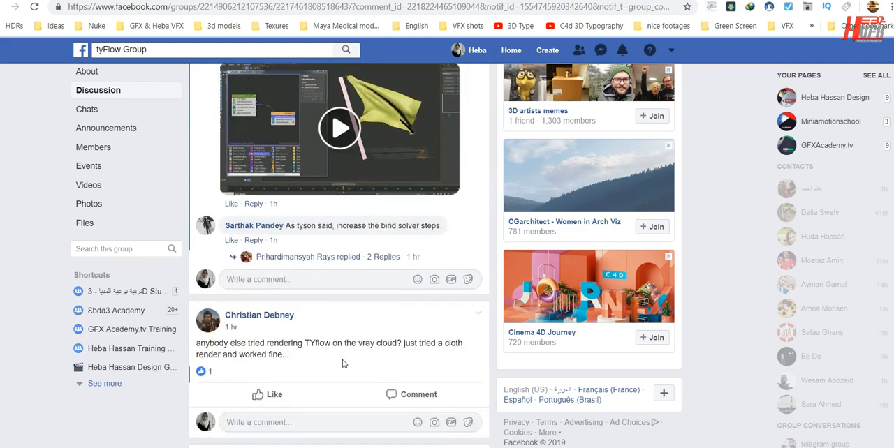
{"action": "scroll", "coordinate": [343, 363], "scroll_direction": "down", "scroll_amount": 4}
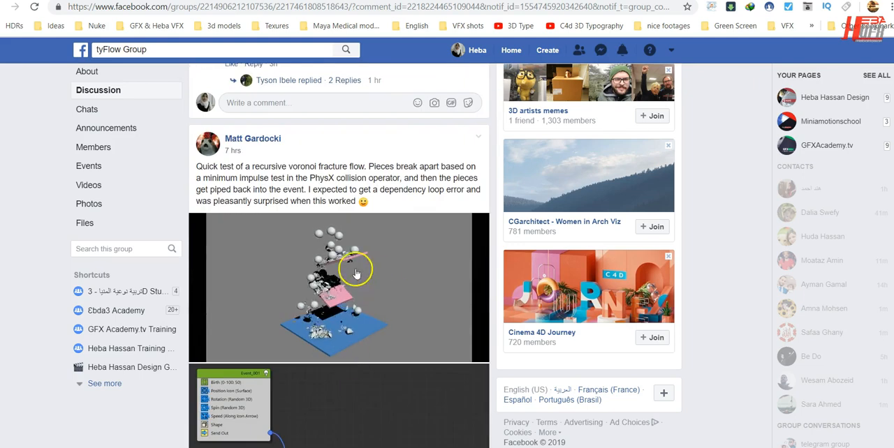
{"action": "scroll", "coordinate": [395, 384], "scroll_direction": "down", "scroll_amount": 7}
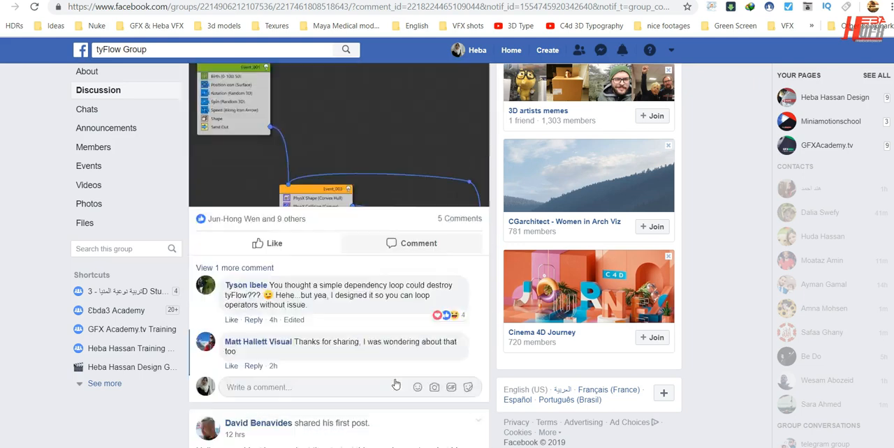
{"action": "scroll", "coordinate": [395, 384], "scroll_direction": "up", "scroll_amount": 5}
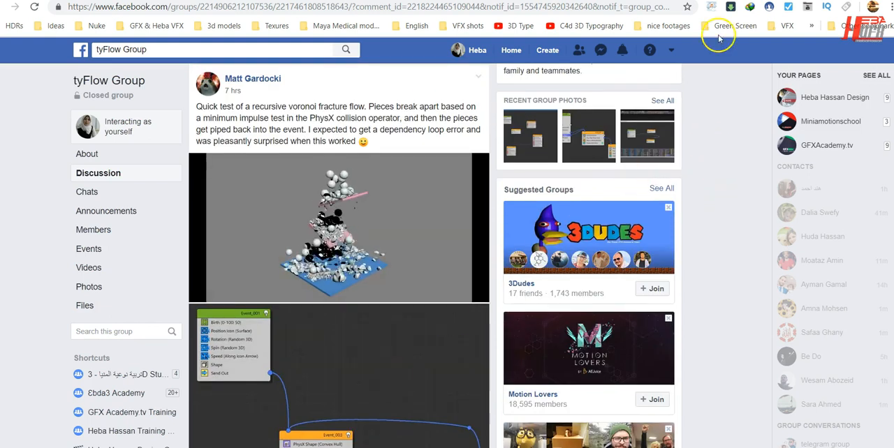
Switch to the 3ds Max Thinking Particles learning group on Facebook and look over its discussion page.
{"action": "left_click", "coordinate": [741, 1]}
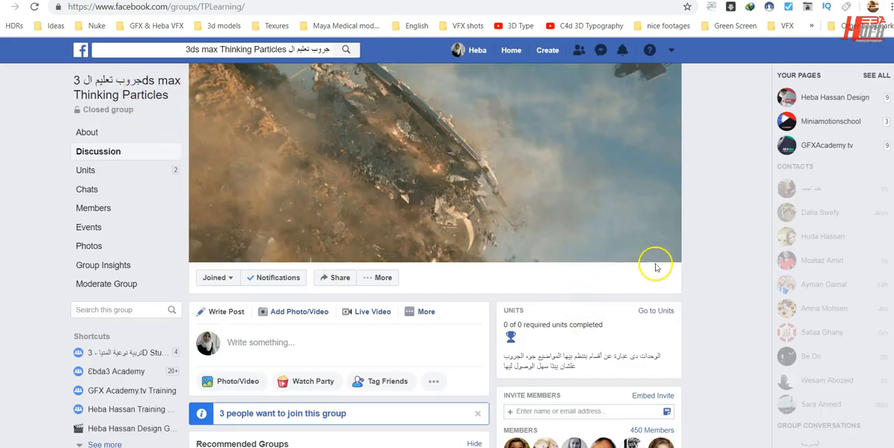
{"action": "scroll", "coordinate": [706, 238], "scroll_direction": "down", "scroll_amount": 6}
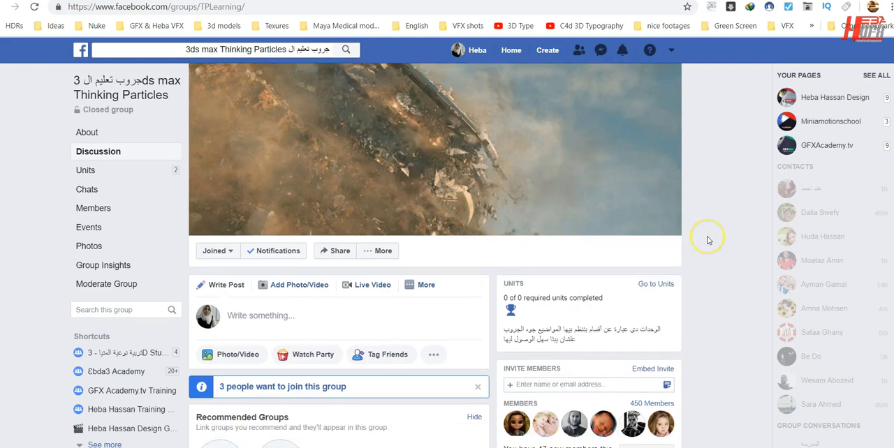
{"action": "scroll", "coordinate": [706, 240], "scroll_direction": "down", "scroll_amount": 10}
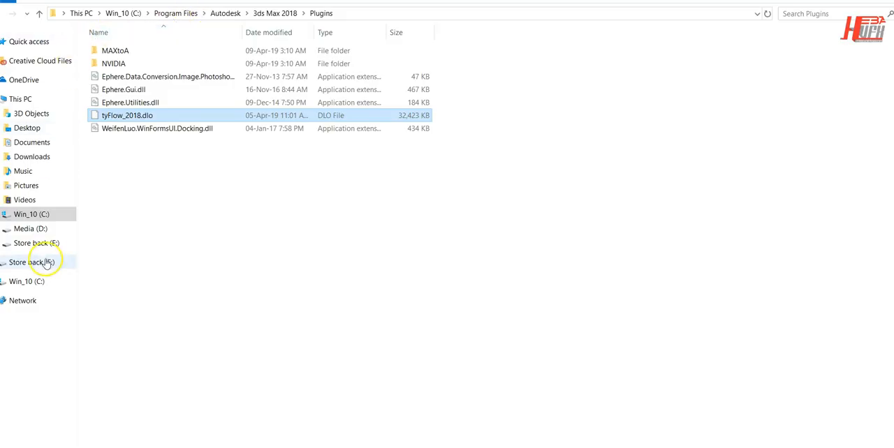
In File Explorer, open the 3ds Max 2018 installation folder under Program Files > Autodesk on the C: drive.
{"action": "left_click", "coordinate": [35, 215]}
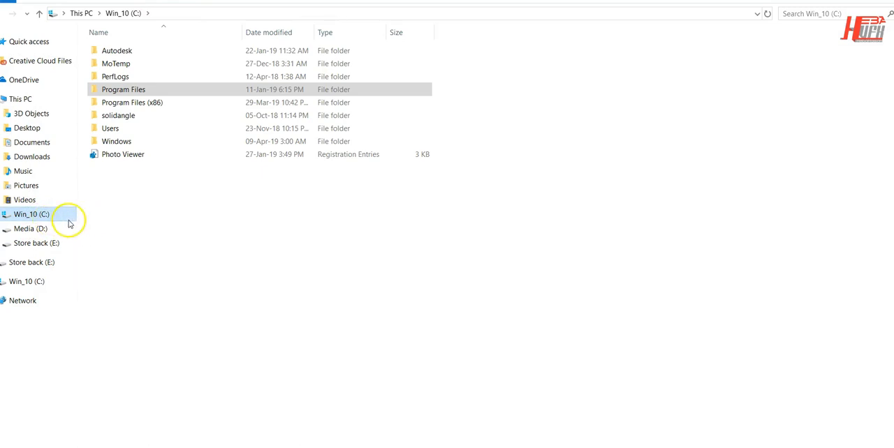
{"action": "double_click", "coordinate": [125, 89]}
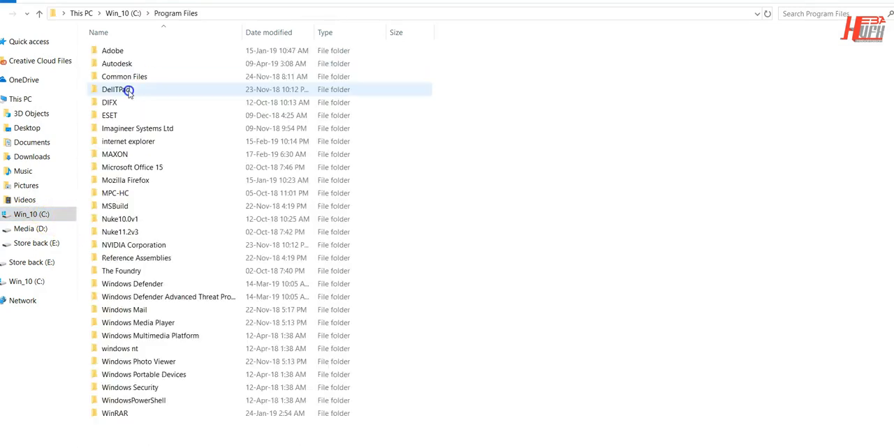
{"action": "double_click", "coordinate": [131, 64]}
{"action": "left_click", "coordinate": [143, 50]}
{"action": "double_click", "coordinate": [144, 50]}
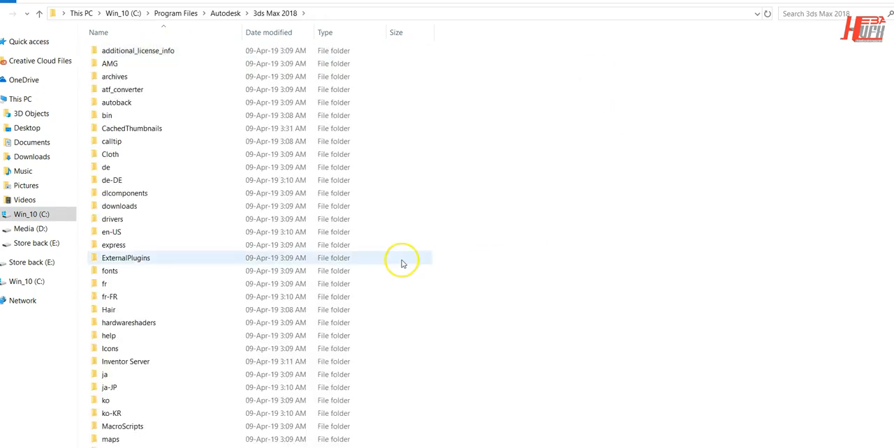
Open the Plugins folder of 3ds Max 2018 and select the tyFlow_2018.dlo file.
{"action": "scroll", "coordinate": [401, 261], "scroll_direction": "down", "scroll_amount": 5}
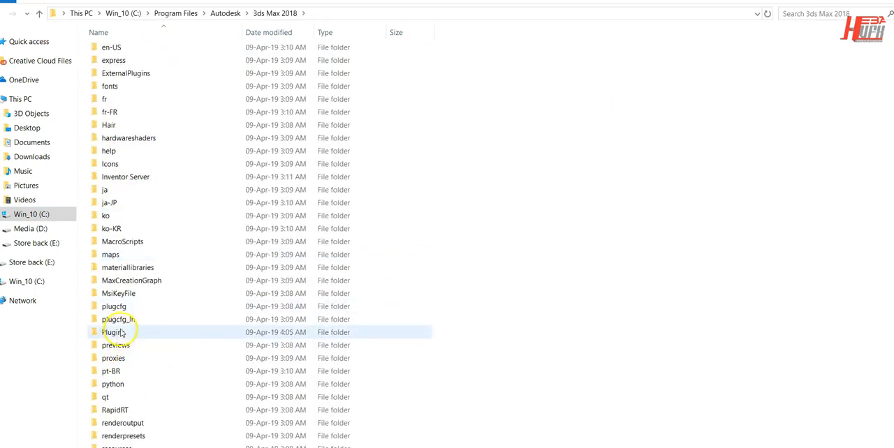
{"action": "left_click", "coordinate": [125, 333]}
{"action": "double_click", "coordinate": [127, 337]}
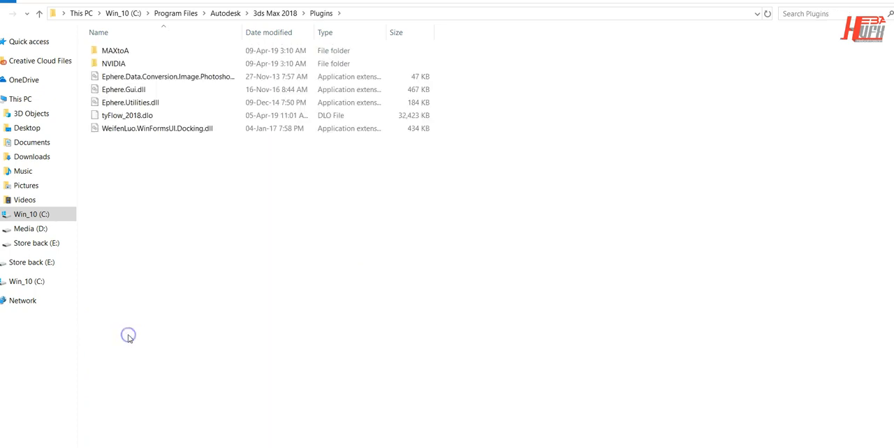
{"action": "left_click", "coordinate": [134, 115]}
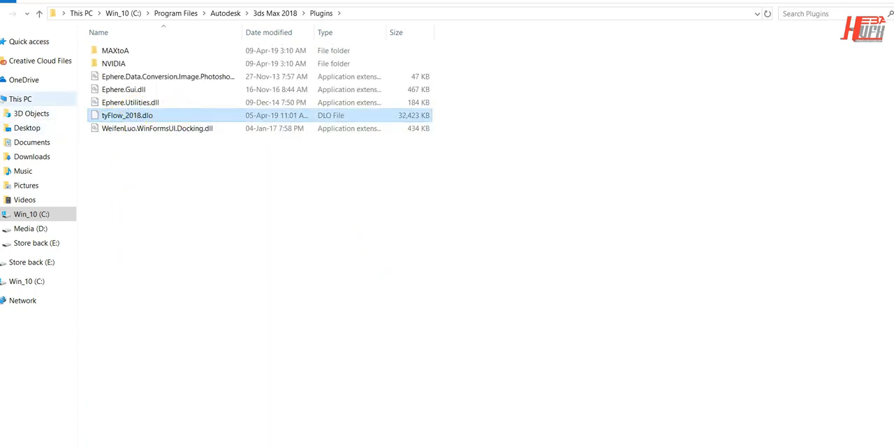
{"action": "left_click", "coordinate": [22, 99]}
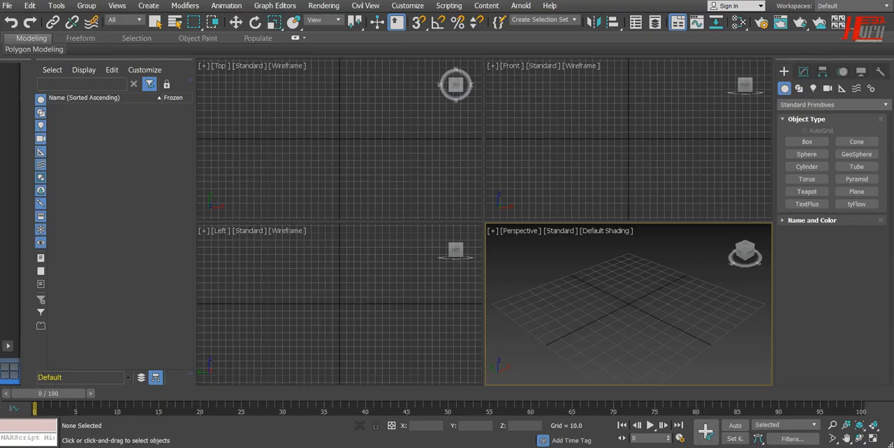
Switch to 3ds Max and display the tyFlow category of helper objects.
{"action": "left_click", "coordinate": [586, 286]}
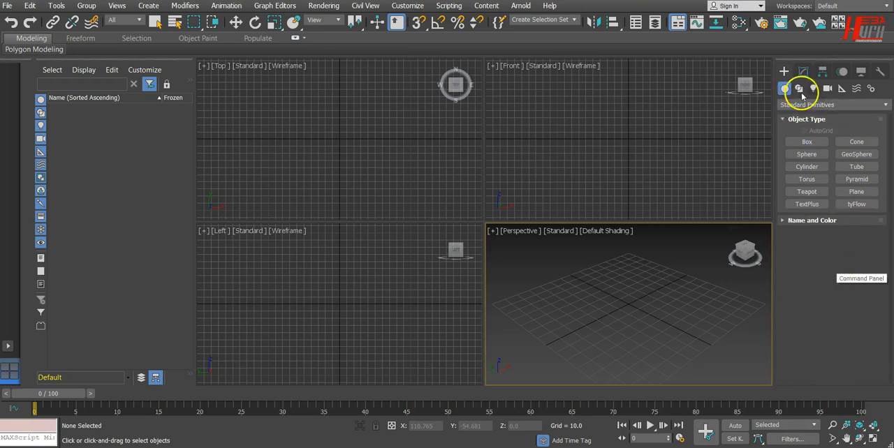
{"action": "left_click", "coordinate": [841, 91]}
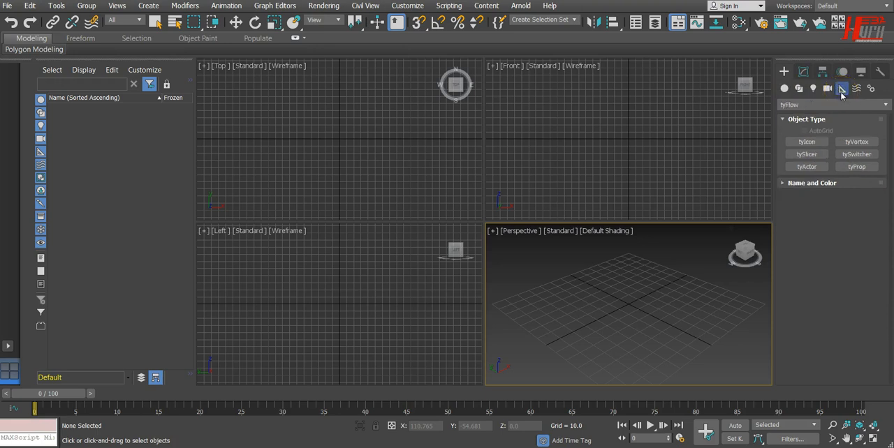
{"action": "left_click", "coordinate": [799, 105]}
{"action": "left_click", "coordinate": [787, 212]}
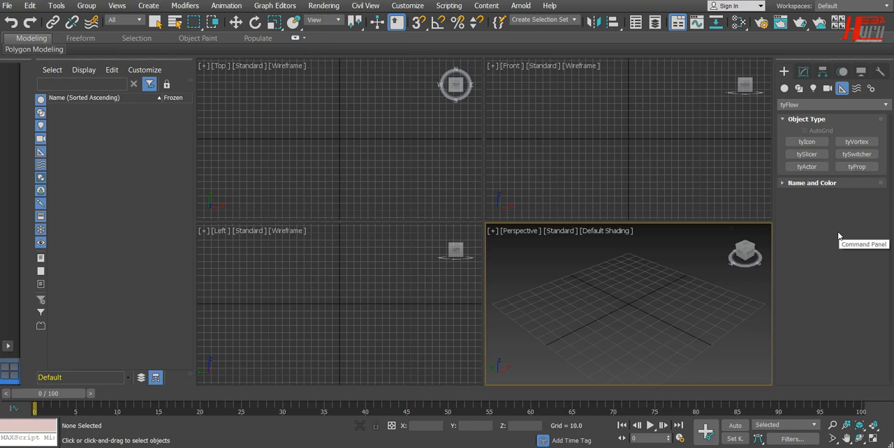
{"action": "key", "text": "w"}
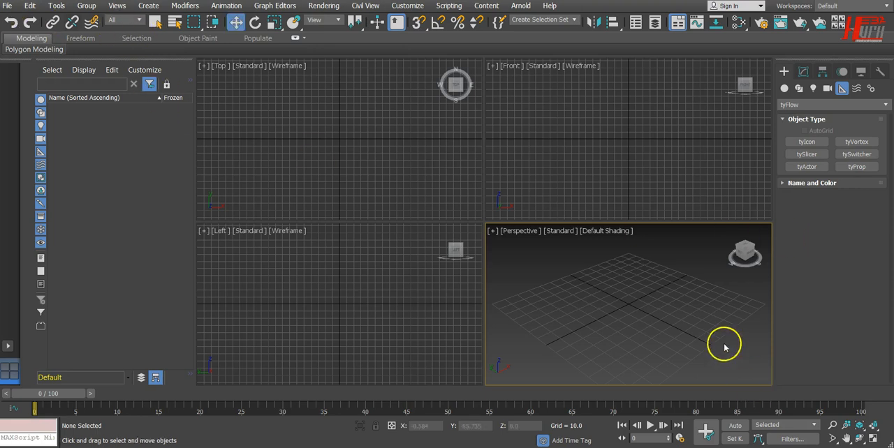
Create a tyFlow object from the Standard Primitives near the grid centre in the Perspective viewport and expand its name and color settings.
{"action": "left_click", "coordinate": [784, 89]}
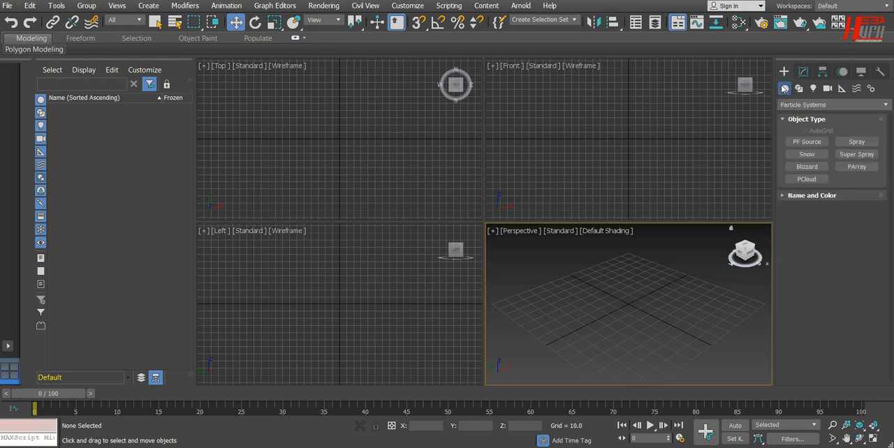
{"action": "left_click", "coordinate": [803, 105]}
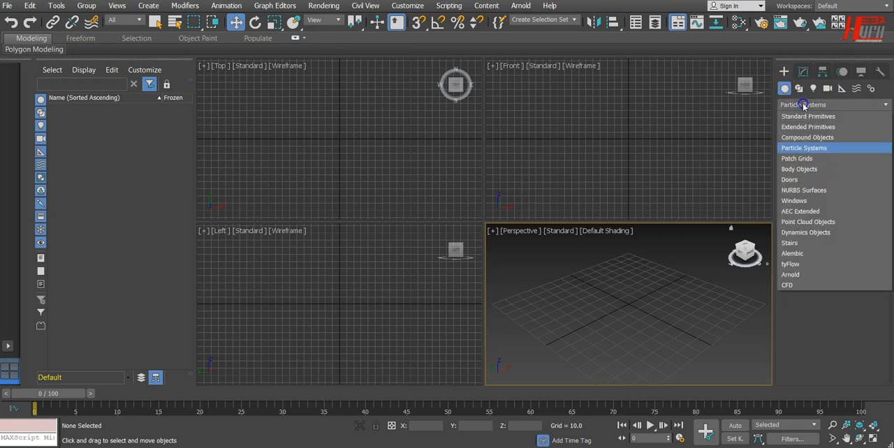
{"action": "left_click", "coordinate": [805, 115]}
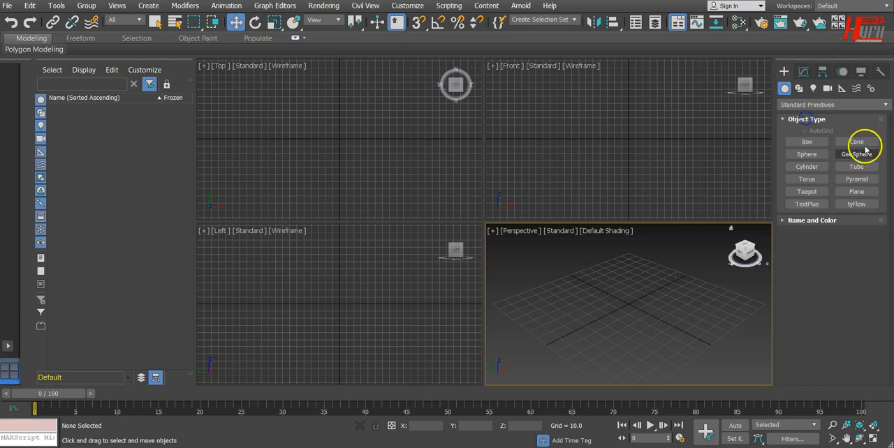
{"action": "left_click", "coordinate": [855, 204]}
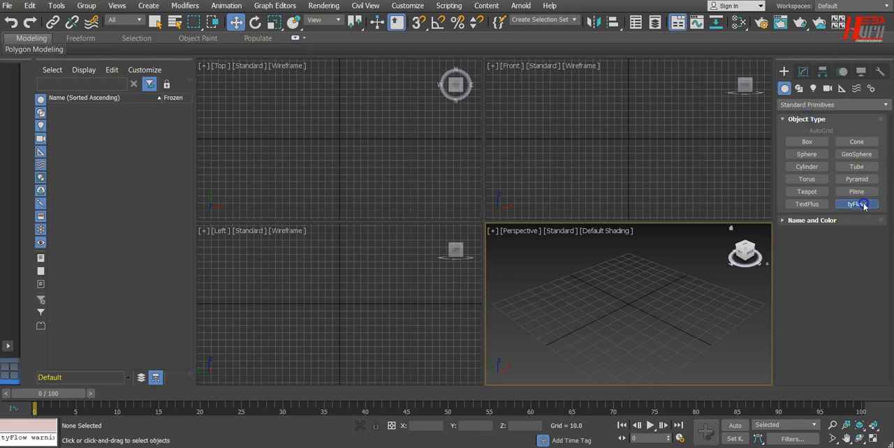
{"action": "left_click", "coordinate": [664, 296]}
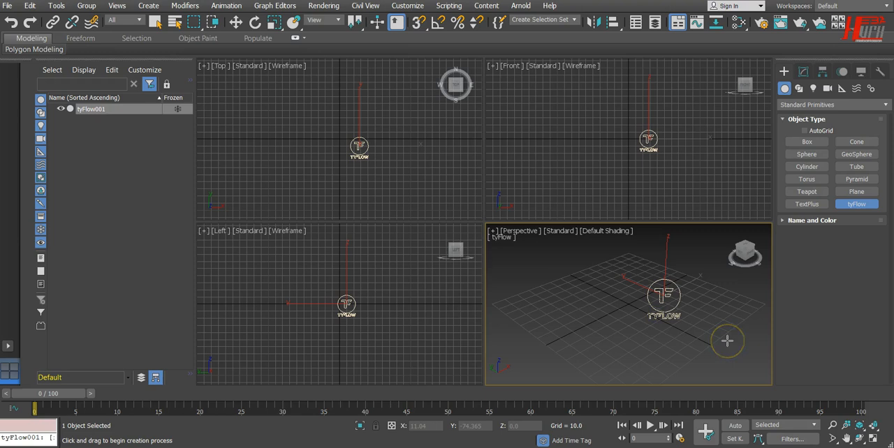
{"action": "left_click", "coordinate": [808, 221]}
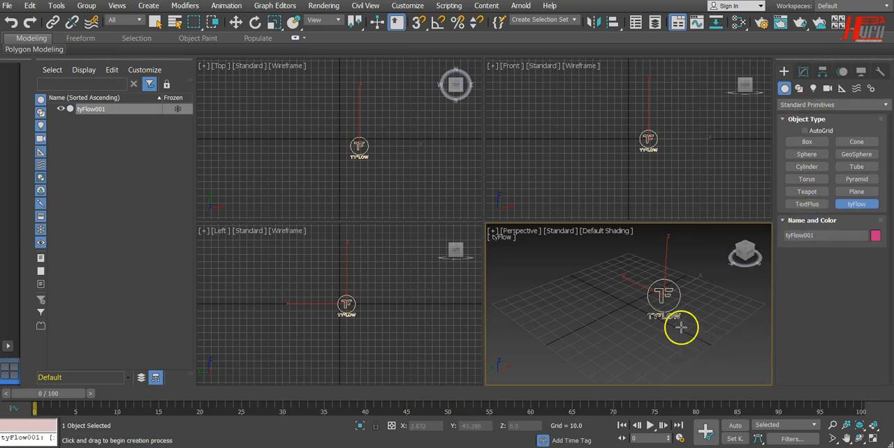
Show the modify parameters of the tyFlow object and expand its Main Settings.
{"action": "left_click", "coordinate": [803, 71]}
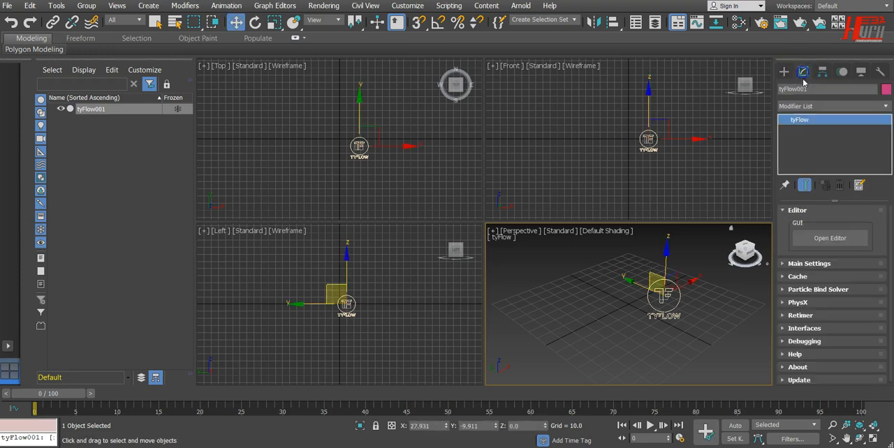
{"action": "left_click", "coordinate": [804, 72]}
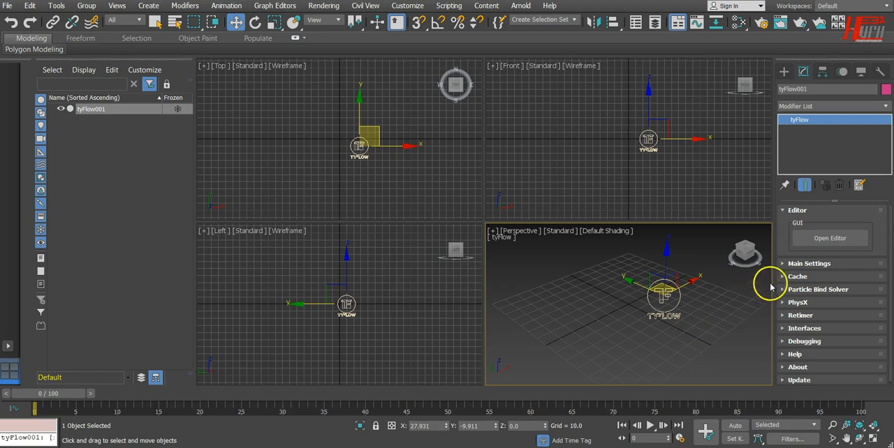
{"action": "left_click", "coordinate": [810, 264]}
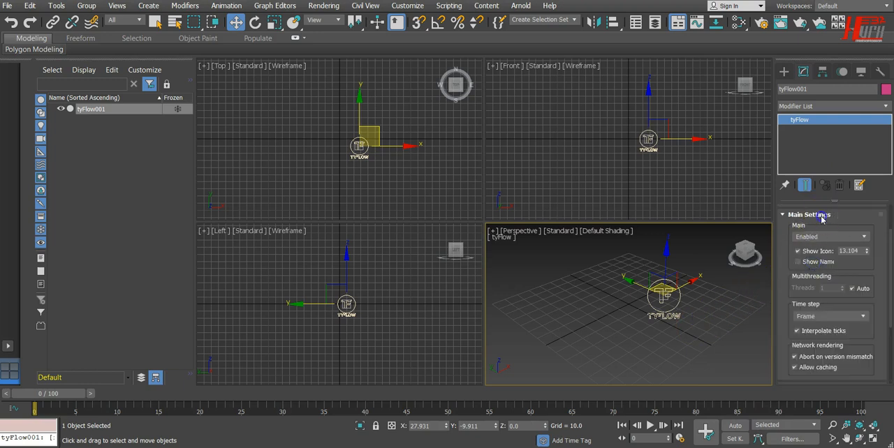
Collapse the Main Settings of the tyFlow object, then review its Cache settings and collapse them.
{"action": "left_click", "coordinate": [818, 213]}
{"action": "left_click", "coordinate": [809, 273]}
{"action": "scroll", "coordinate": [810, 240], "scroll_direction": "up", "scroll_amount": 2}
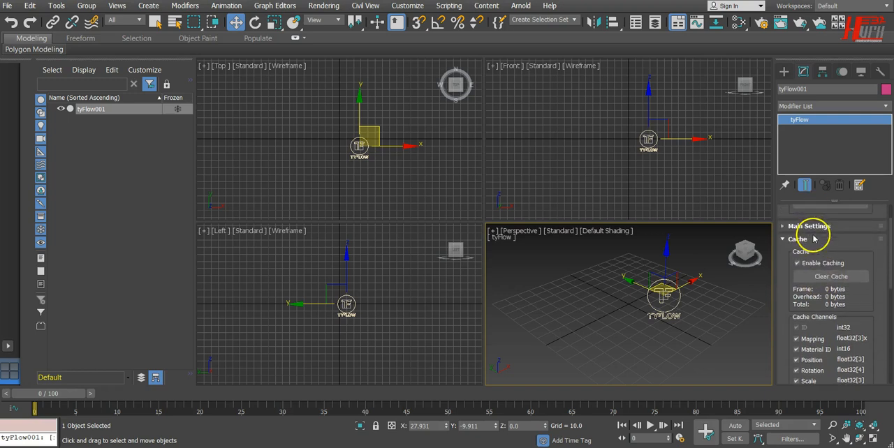
{"action": "left_click", "coordinate": [810, 227]}
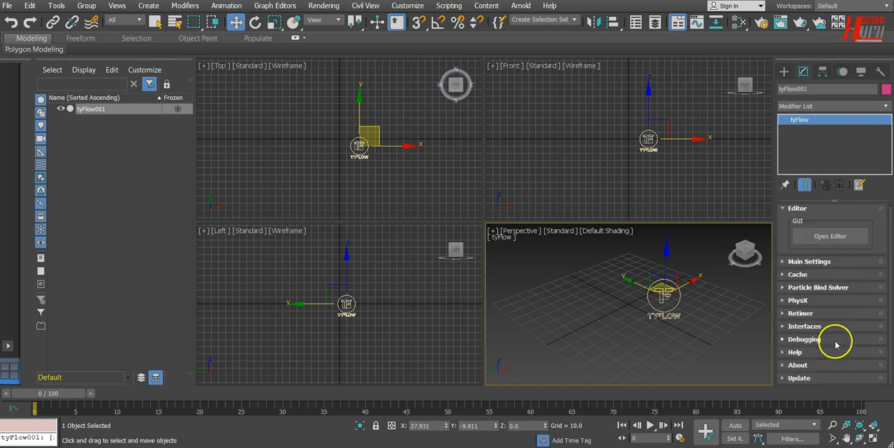
Examine the PhysX simulation settings and the Update section of the tyFlow object, collapsing each one after viewing.
{"action": "left_click", "coordinate": [803, 301]}
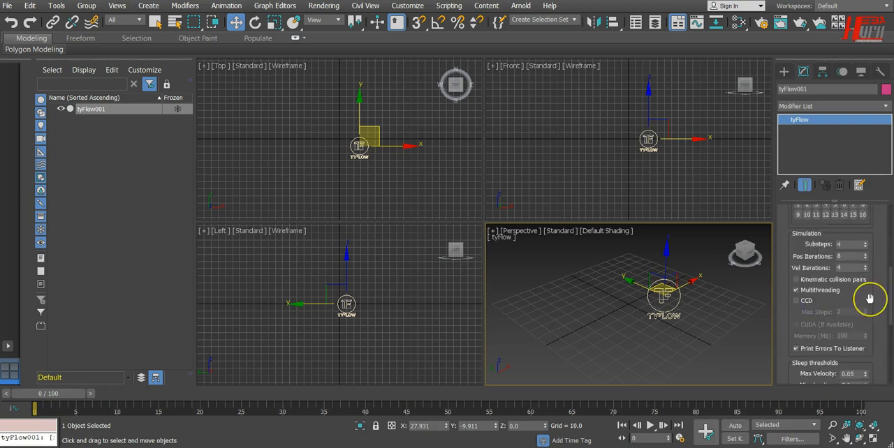
{"action": "scroll", "coordinate": [870, 299], "scroll_direction": "down", "scroll_amount": 4}
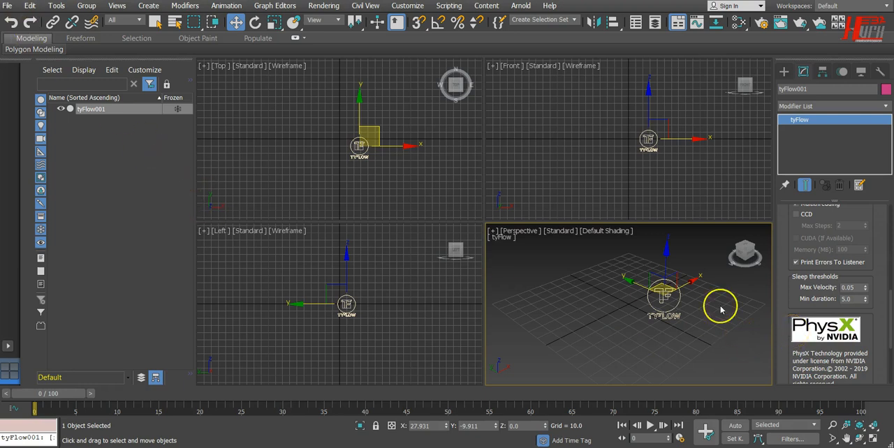
{"action": "scroll", "coordinate": [832, 346], "scroll_direction": "up", "scroll_amount": 3}
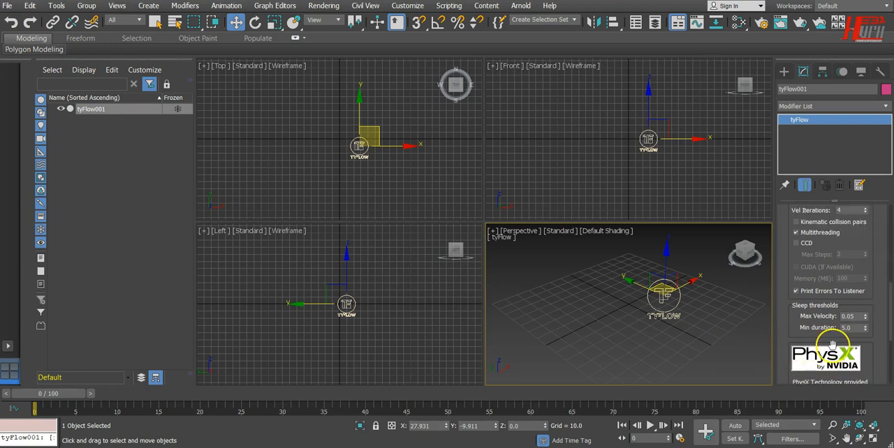
{"action": "scroll", "coordinate": [832, 345], "scroll_direction": "down", "scroll_amount": 3}
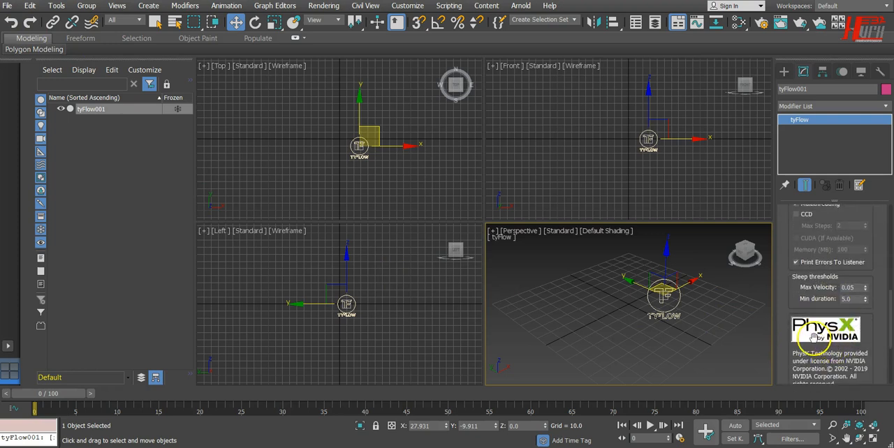
{"action": "scroll", "coordinate": [817, 339], "scroll_direction": "up", "scroll_amount": 4}
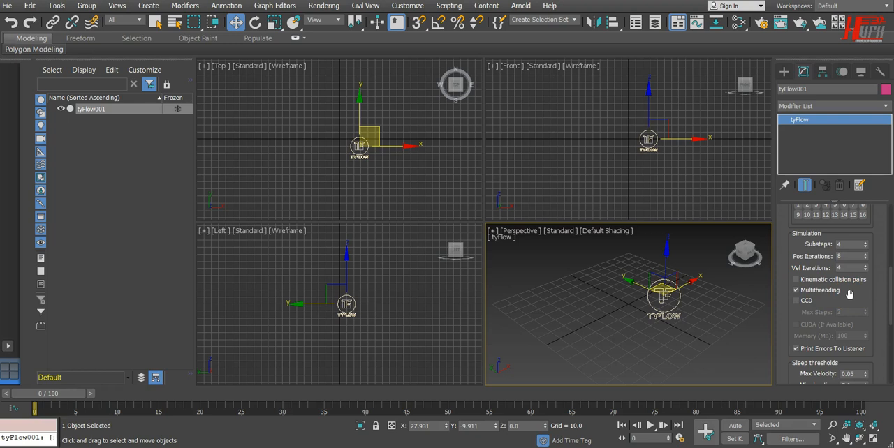
{"action": "scroll", "coordinate": [851, 307], "scroll_direction": "up", "scroll_amount": 2}
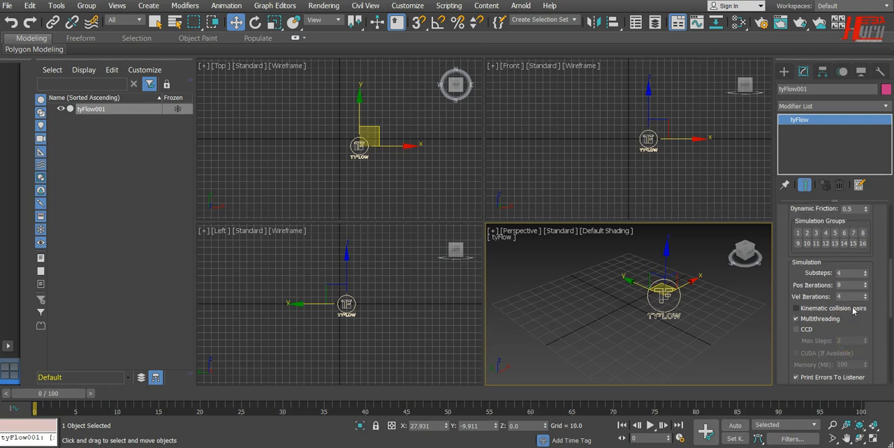
{"action": "scroll", "coordinate": [852, 299], "scroll_direction": "up", "scroll_amount": 5}
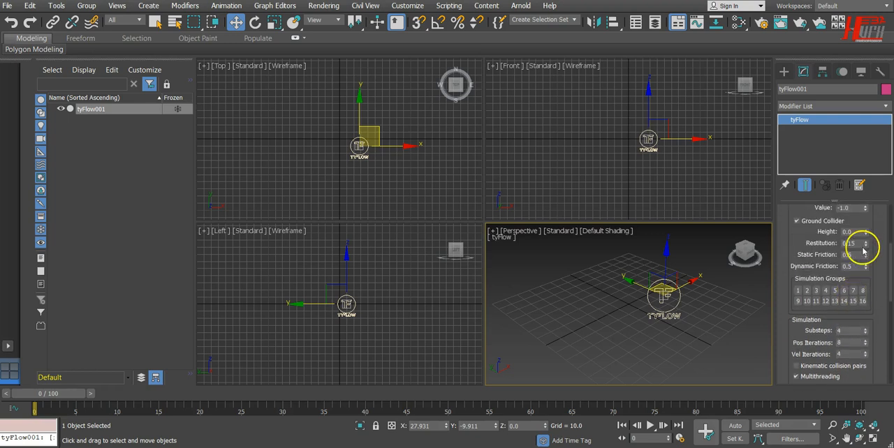
{"action": "left_click", "coordinate": [794, 215]}
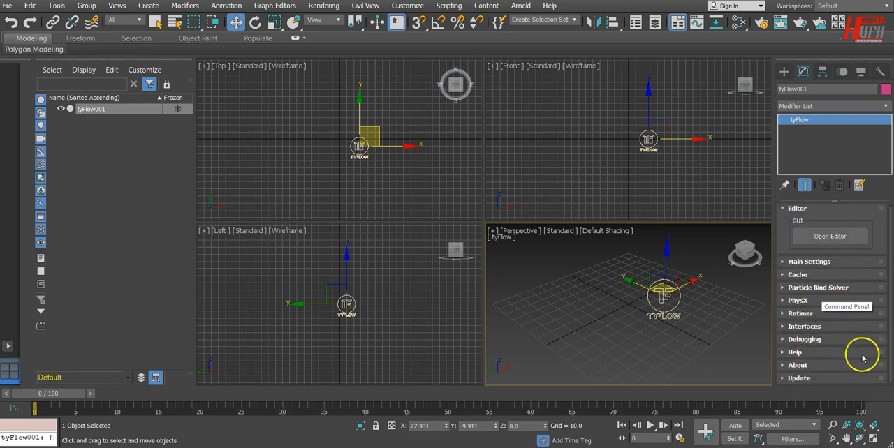
{"action": "left_click", "coordinate": [803, 378]}
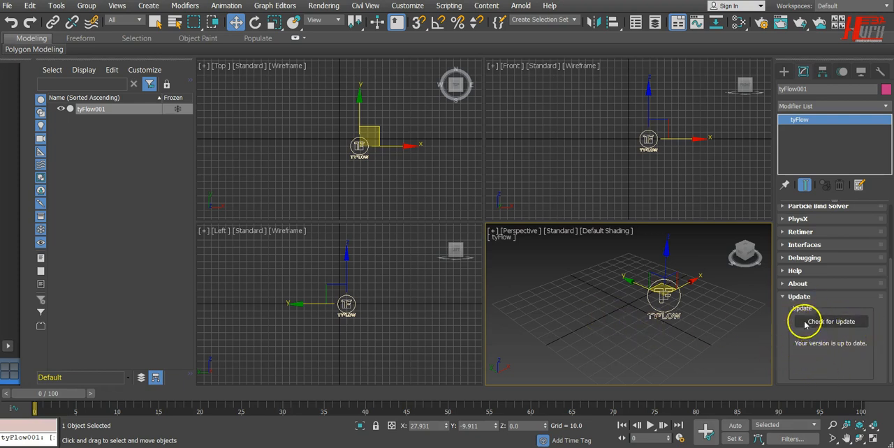
{"action": "left_click", "coordinate": [799, 297]}
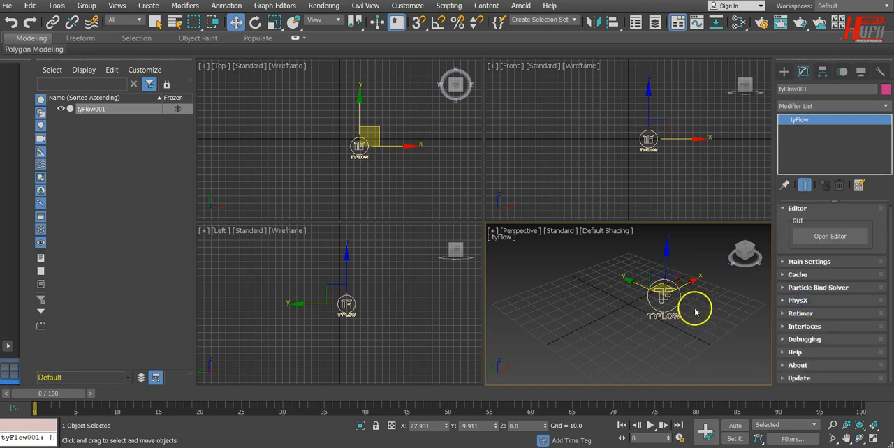
Open the tyFlow editor, shrink and reposition its window to fit the screen, and minimize it.
{"action": "left_click", "coordinate": [829, 238]}
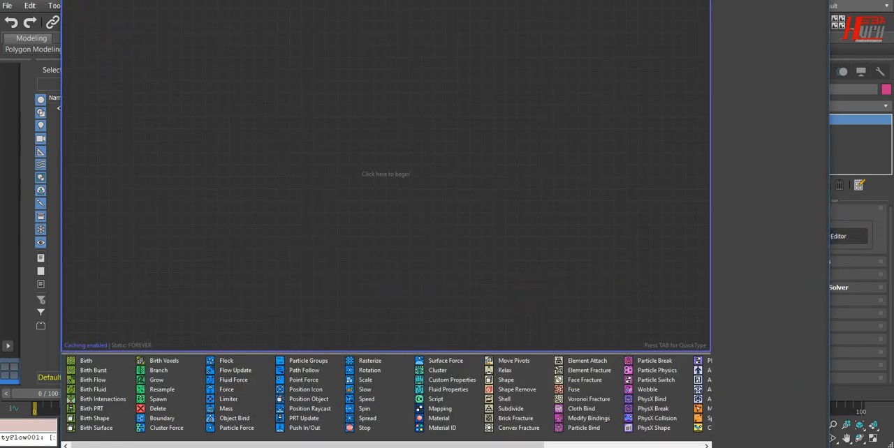
{"action": "left_click_drag", "start_coordinate": [826, 446], "coordinate": [779, 356]}
{"action": "left_click_drag", "start_coordinate": [671, 0], "coordinate": [663, 48]}
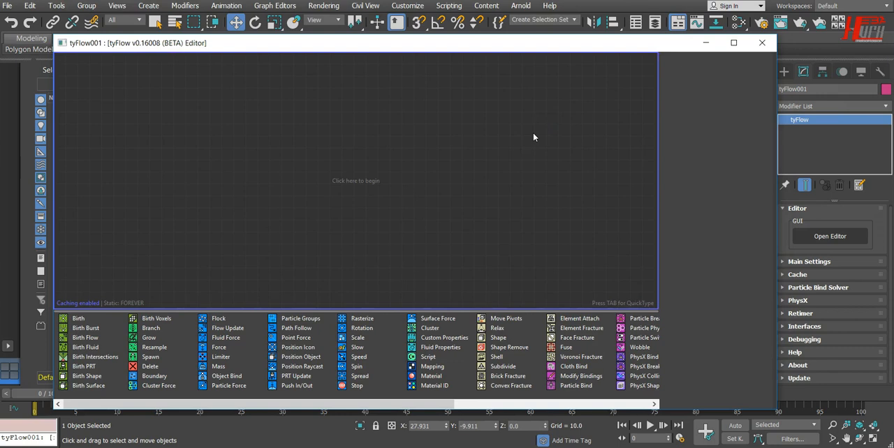
{"action": "left_click_drag", "start_coordinate": [675, 42], "coordinate": [619, 40]}
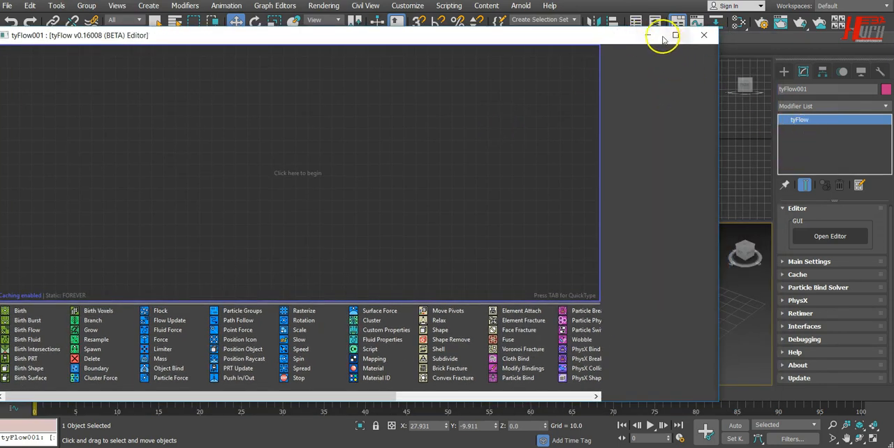
{"action": "left_click", "coordinate": [646, 34]}
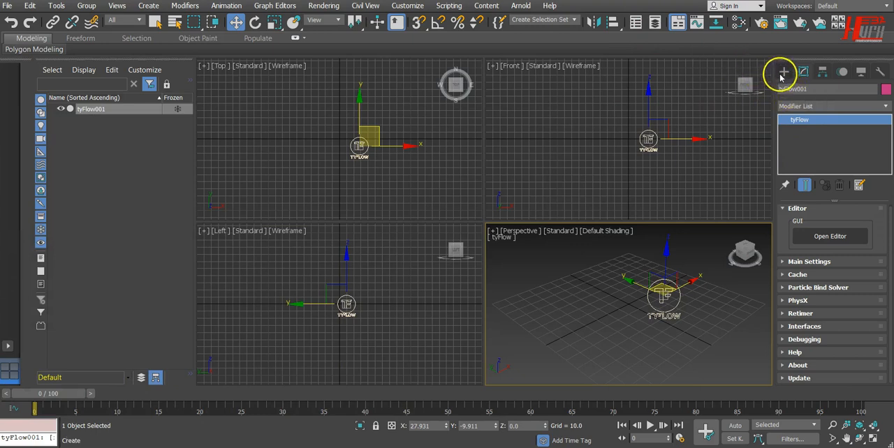
Create a PF Source particle system about 19 long and 45 wide beside the tyFlow icon in the Perspective viewport.
{"action": "left_click", "coordinate": [783, 72]}
{"action": "left_click", "coordinate": [809, 104]}
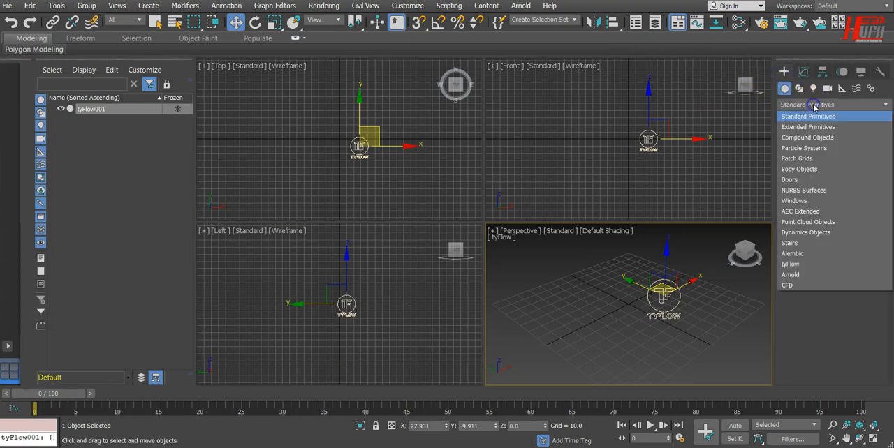
{"action": "left_click", "coordinate": [819, 148]}
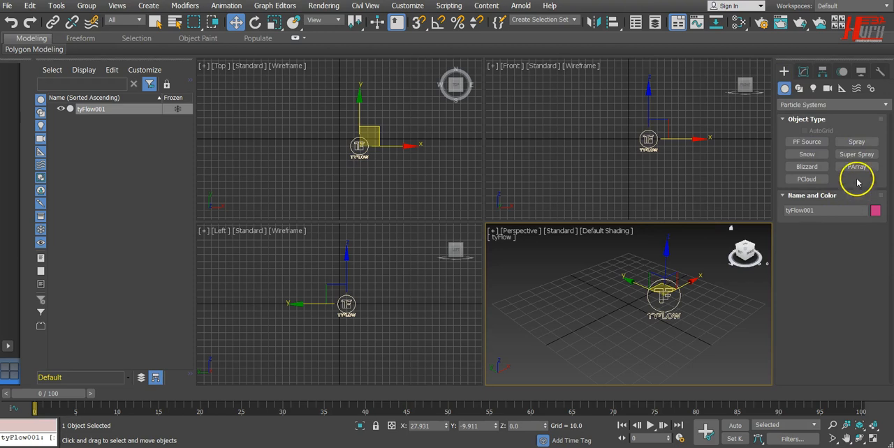
{"action": "left_click", "coordinate": [806, 143]}
{"action": "left_click_drag", "start_coordinate": [731, 322], "coordinate": [762, 346]}
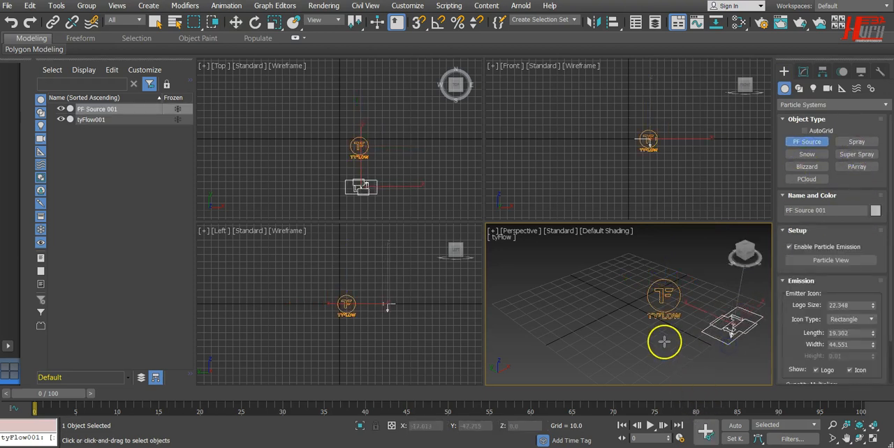
Open Particle View for the PF Source and compare its operator list with the one in the tyFlow editor.
{"action": "left_click", "coordinate": [840, 260]}
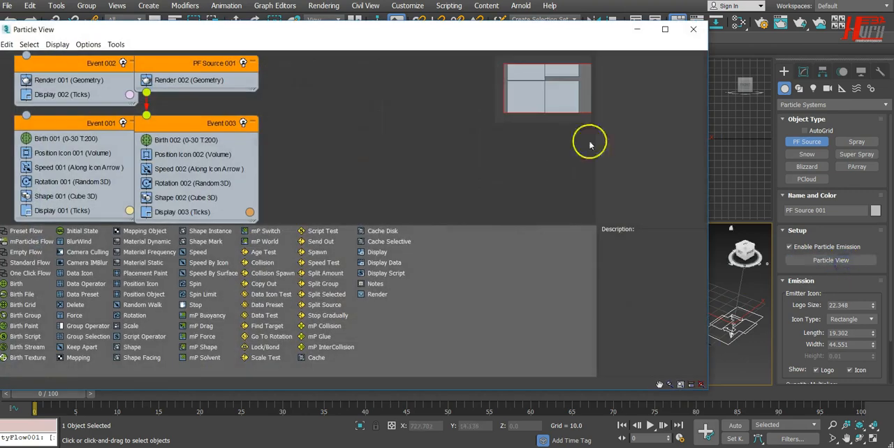
{"action": "left_click_drag", "start_coordinate": [479, 32], "coordinate": [671, 49]}
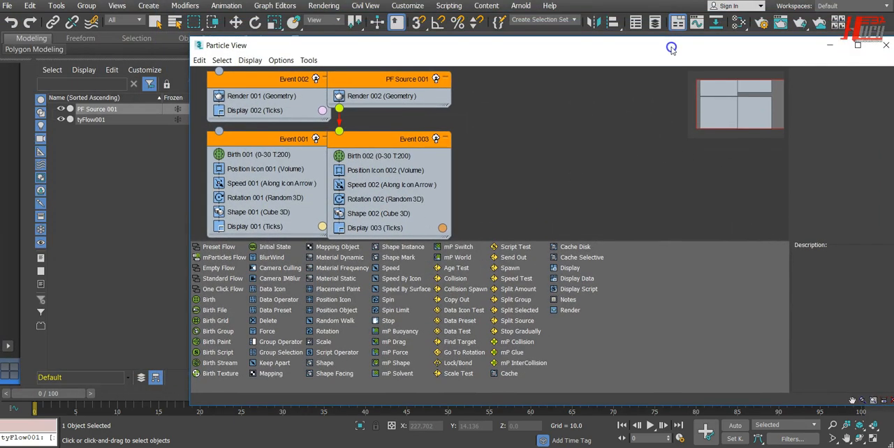
{"action": "key", "text": "alt+Tab"}
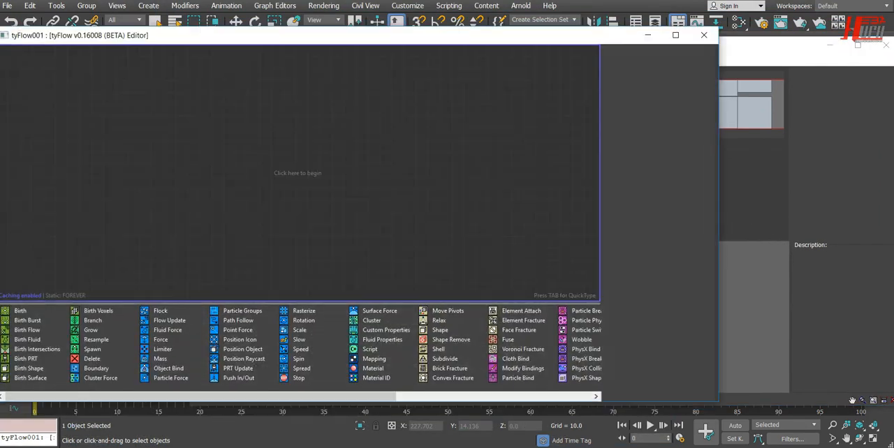
{"action": "left_click", "coordinate": [824, 208]}
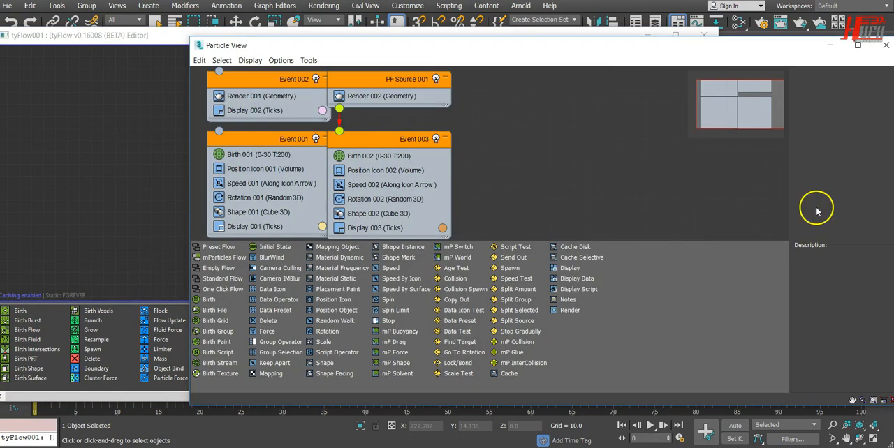
{"action": "left_click_drag", "start_coordinate": [396, 40], "coordinate": [446, 42]}
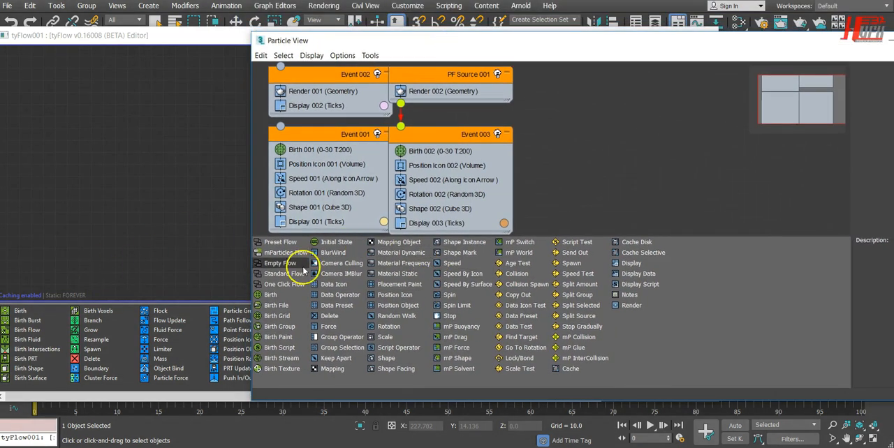
{"action": "left_click", "coordinate": [117, 234]}
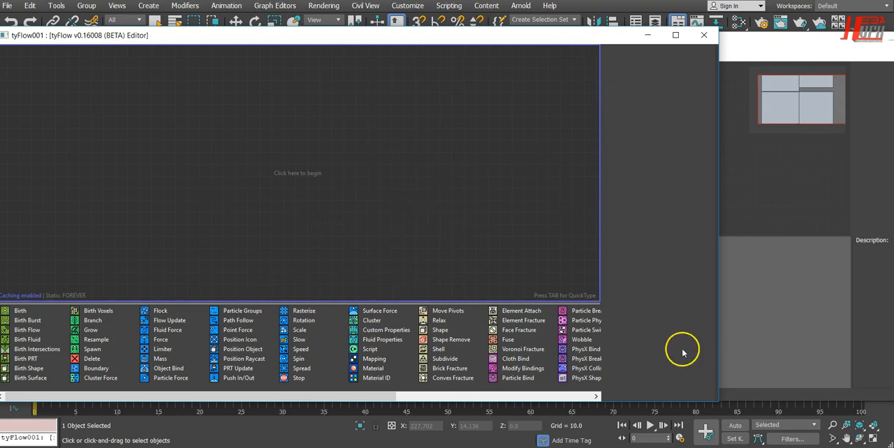
{"action": "key", "text": "6"}
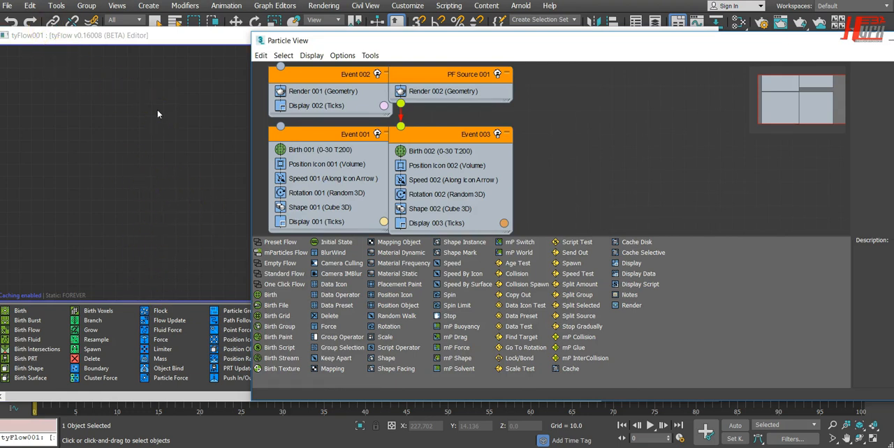
Move the Particle View and tyFlow editor windows clear of the Perspective viewport and time slider, and minimize Particle View.
{"action": "left_click", "coordinate": [543, 131]}
{"action": "left_click_drag", "start_coordinate": [764, 41], "coordinate": [453, 80]}
{"action": "left_click_drag", "start_coordinate": [628, 34], "coordinate": [446, 45]}
{"action": "left_click", "coordinate": [649, 171]}
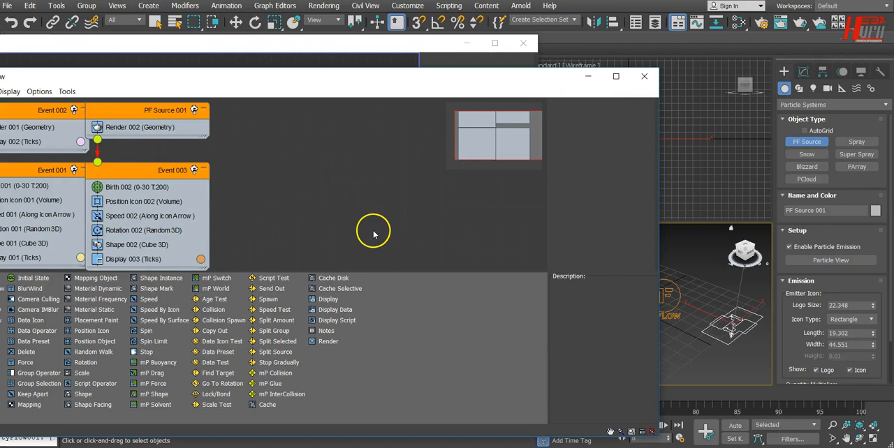
{"action": "left_click", "coordinate": [587, 76]}
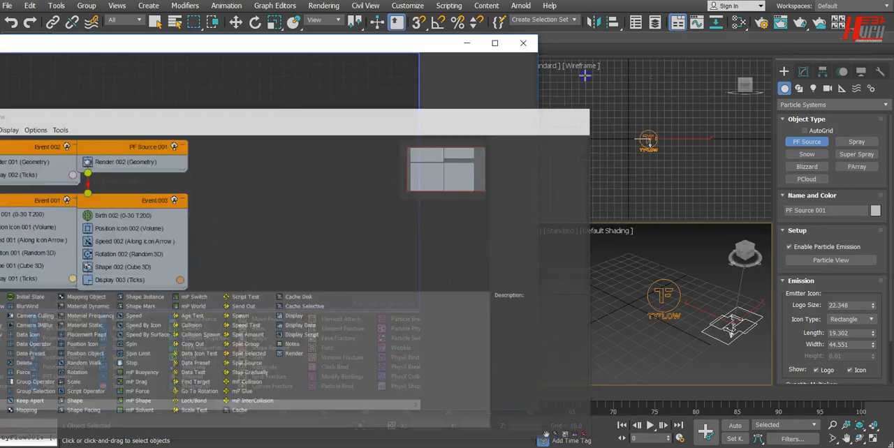
{"action": "left_click_drag", "start_coordinate": [443, 46], "coordinate": [420, 9]}
Preview the PF Source particles at frame 29, undo the accidental extra source, and return to frame 2.
{"action": "left_click_drag", "start_coordinate": [61, 398], "coordinate": [277, 403]}
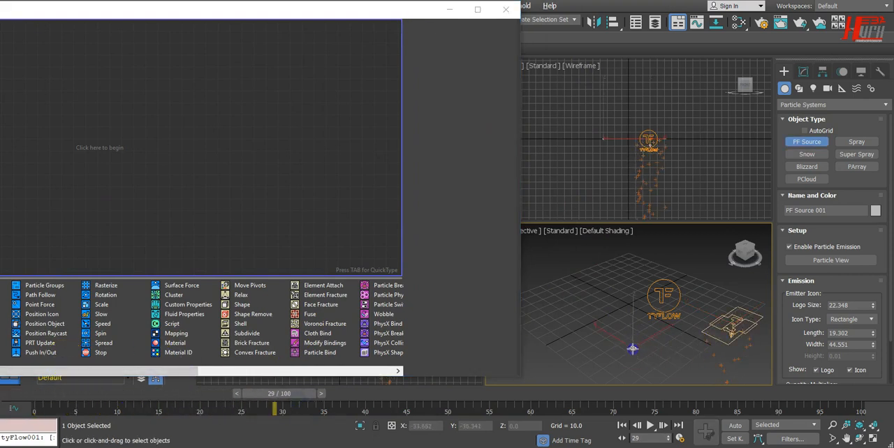
{"action": "left_click_drag", "start_coordinate": [632, 349], "coordinate": [632, 342]}
{"action": "key", "text": "ctrl+z"}
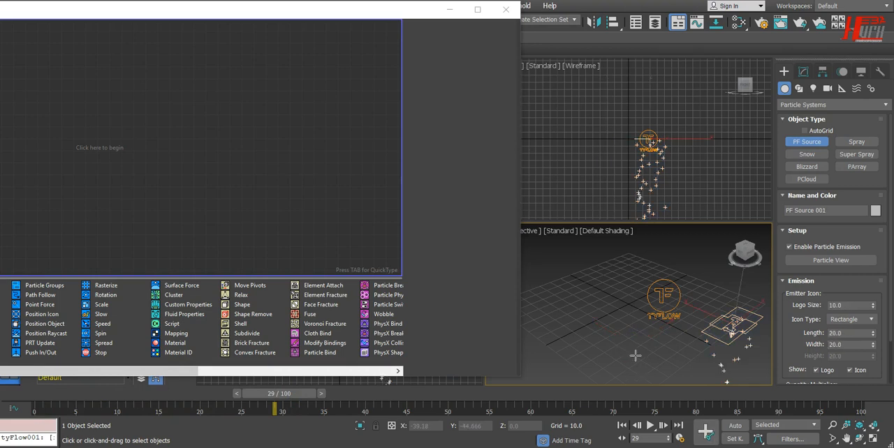
{"action": "middle_click_drag", "start_coordinate": [635, 355], "coordinate": [603, 317]}
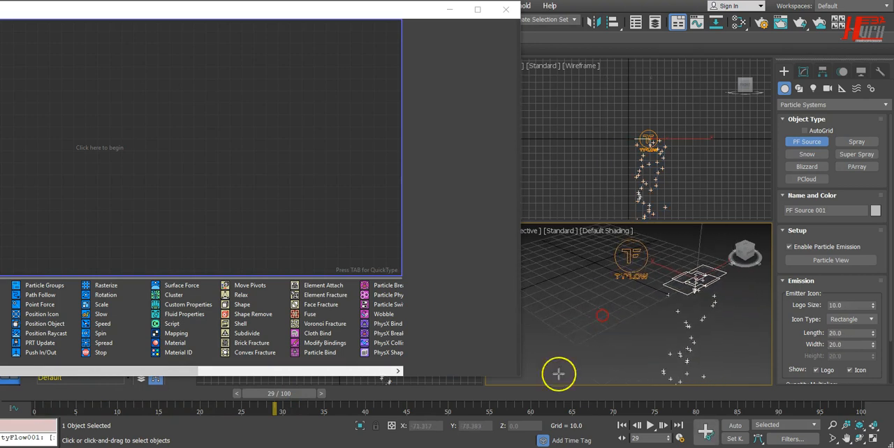
{"action": "left_click_drag", "start_coordinate": [314, 399], "coordinate": [50, 401]}
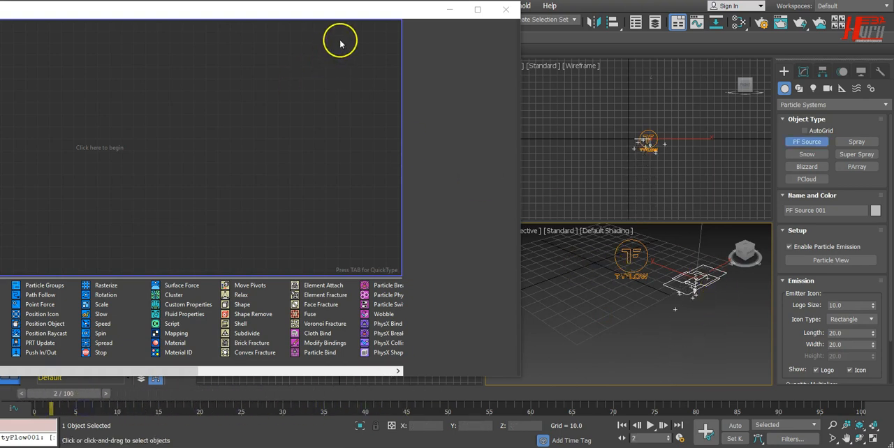
Bring the whole tyFlow editor window into view over the viewports and minimize it.
{"action": "left_click_drag", "start_coordinate": [358, 13], "coordinate": [632, 23]}
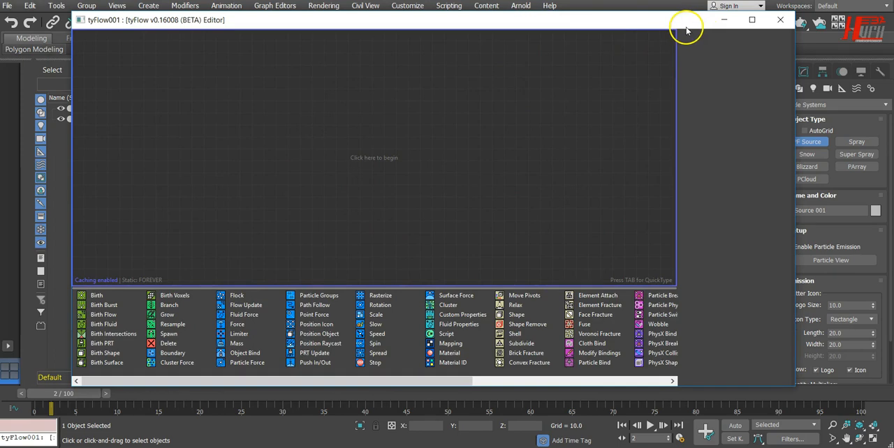
{"action": "left_click_drag", "start_coordinate": [685, 28], "coordinate": [661, 70]}
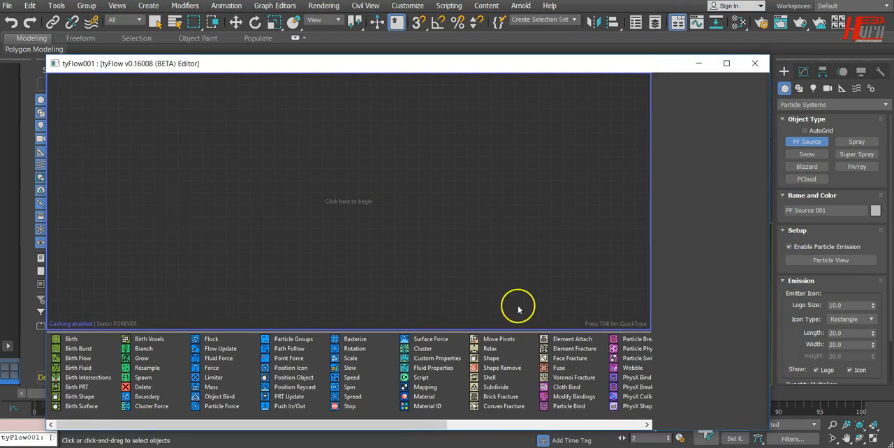
{"action": "left_click", "coordinate": [698, 65]}
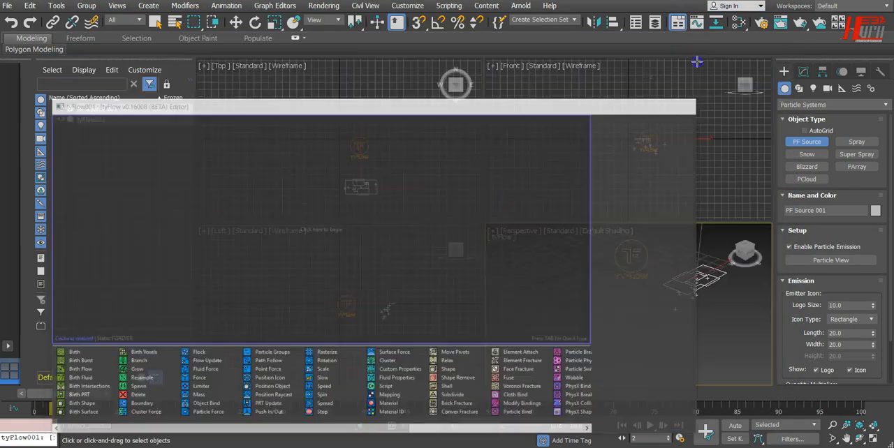
Delete the PF Source 001 object, leaving tyFlow001 selected, and close Particle View.
{"action": "left_click", "coordinate": [235, 22]}
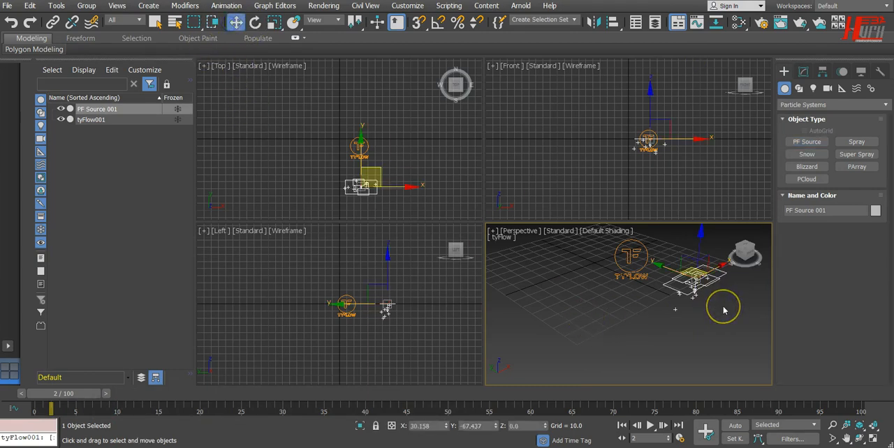
{"action": "key", "text": "Delete"}
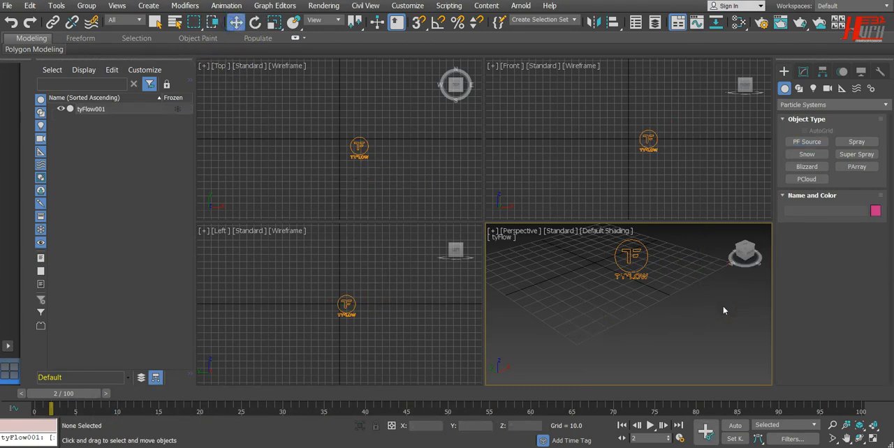
{"action": "left_click", "coordinate": [634, 265]}
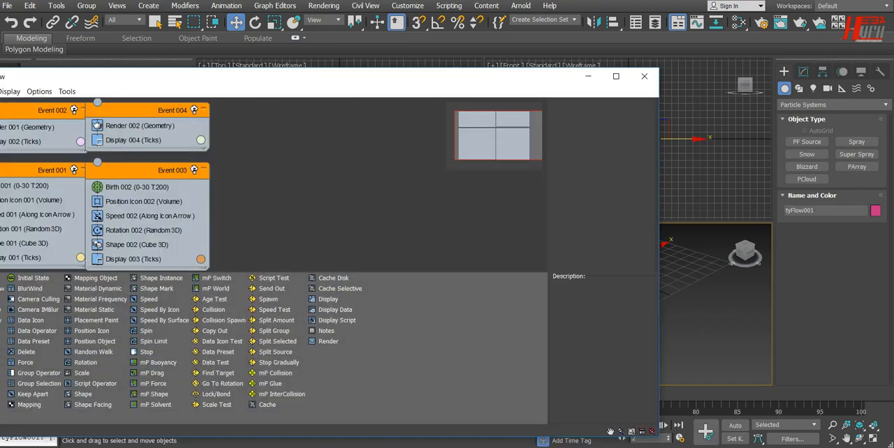
{"action": "left_click", "coordinate": [648, 78]}
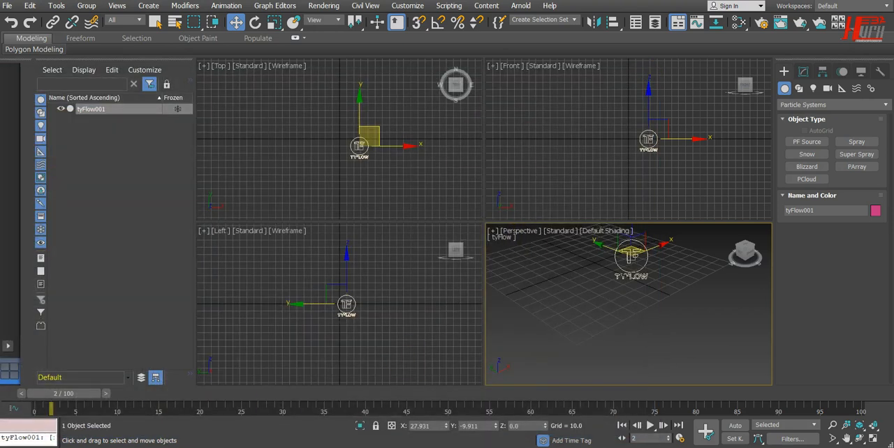
Reposition the tyFlow editor over the other viewports and narrow it until the Perspective viewport is clear.
{"action": "left_click_drag", "start_coordinate": [611, 63], "coordinate": [566, 32]}
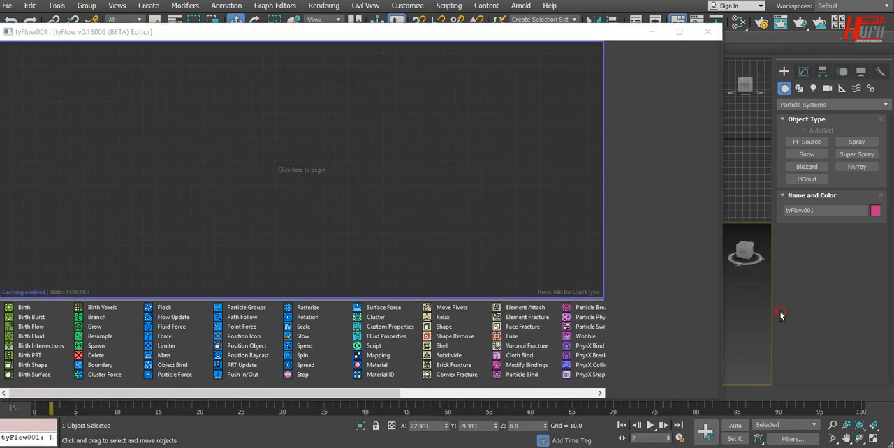
{"action": "left_click_drag", "start_coordinate": [723, 317], "coordinate": [436, 297]}
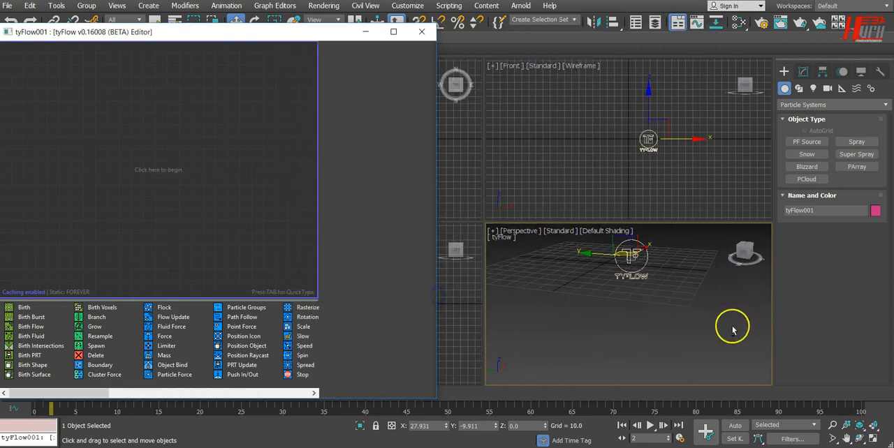
{"action": "middle_click_drag", "start_coordinate": [644, 343], "coordinate": [587, 325], "text": "alt"}
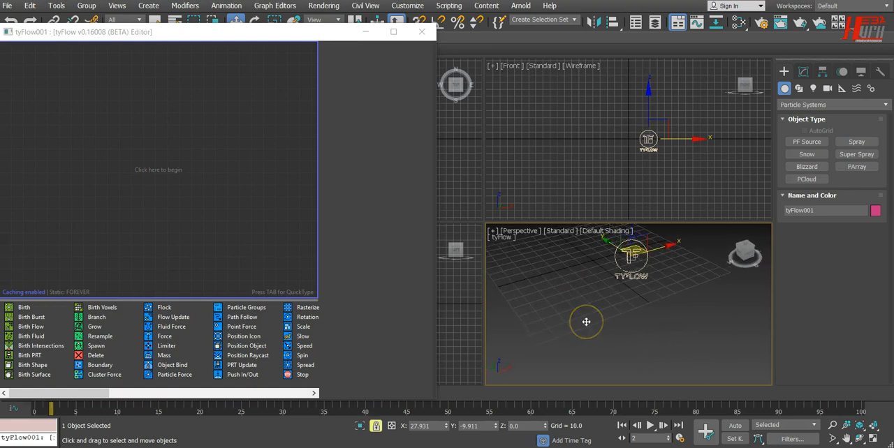
Maximize the Perspective viewport and frame the tyFlow icon at a low angle in the area beside the editor.
{"action": "key", "text": "alt+w"}
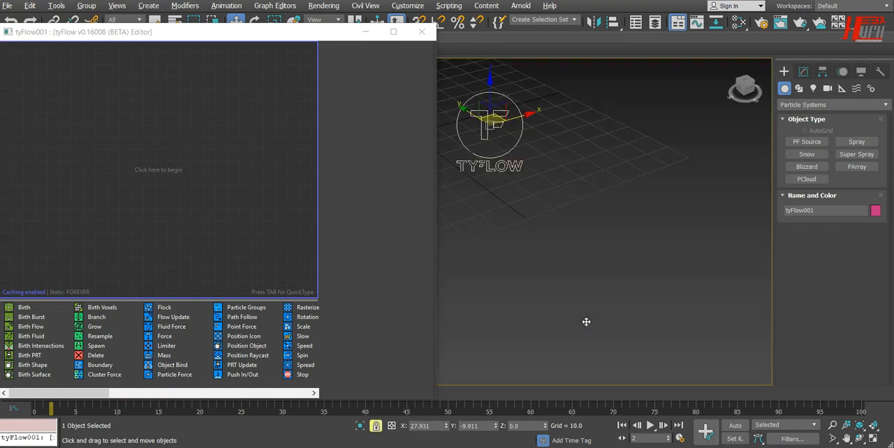
{"action": "middle_click_drag", "start_coordinate": [575, 231], "coordinate": [529, 214], "text": "alt"}
{"action": "middle_click_drag", "start_coordinate": [528, 144], "coordinate": [693, 237]}
{"action": "scroll", "coordinate": [670, 297], "scroll_direction": "up", "scroll_amount": 3}
{"action": "scroll", "coordinate": [601, 323], "scroll_direction": "up", "scroll_amount": 2}
{"action": "scroll", "coordinate": [590, 328], "scroll_direction": "down", "scroll_amount": 5}
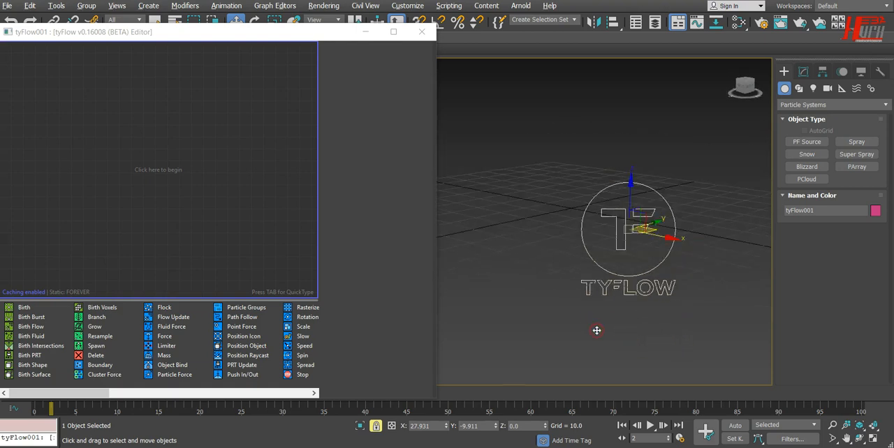
{"action": "middle_click_drag", "start_coordinate": [597, 331], "coordinate": [598, 274], "text": "alt"}
{"action": "middle_click_drag", "start_coordinate": [700, 197], "coordinate": [717, 175]}
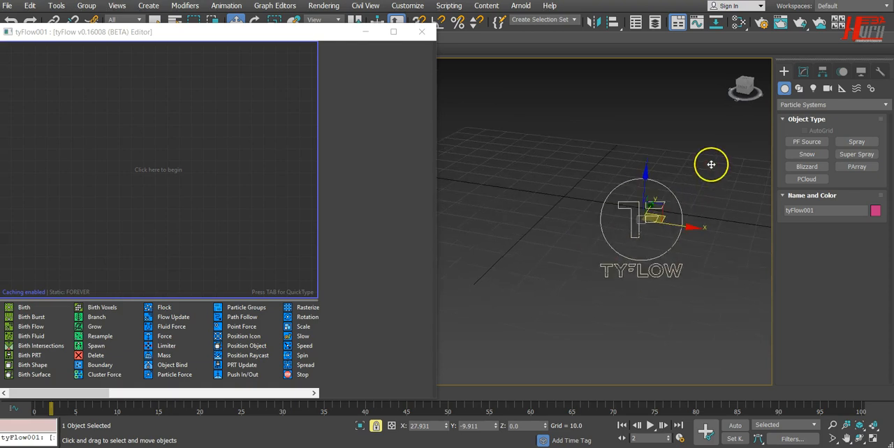
Reposition the tyFlow editor with its title bar in reach, and move the tyFlow icon along X to about 14.4.
{"action": "left_click_drag", "start_coordinate": [310, 35], "coordinate": [483, 5]}
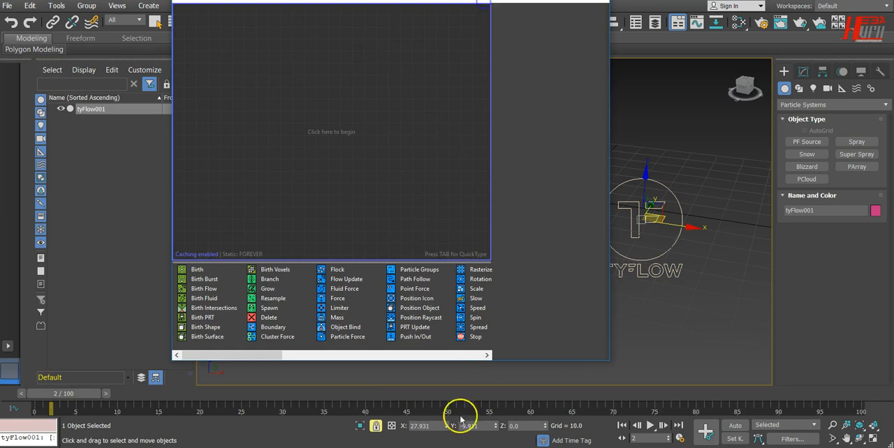
{"action": "left_click_drag", "start_coordinate": [395, 2], "coordinate": [309, 42]}
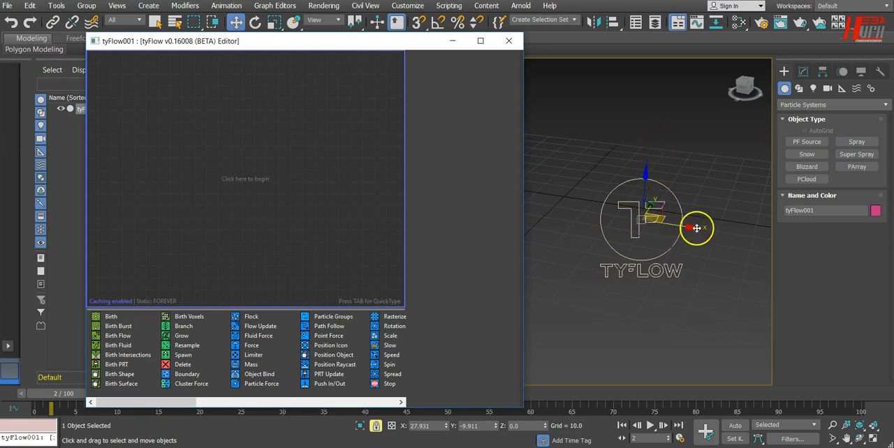
{"action": "left_click_drag", "start_coordinate": [692, 228], "coordinate": [637, 220]}
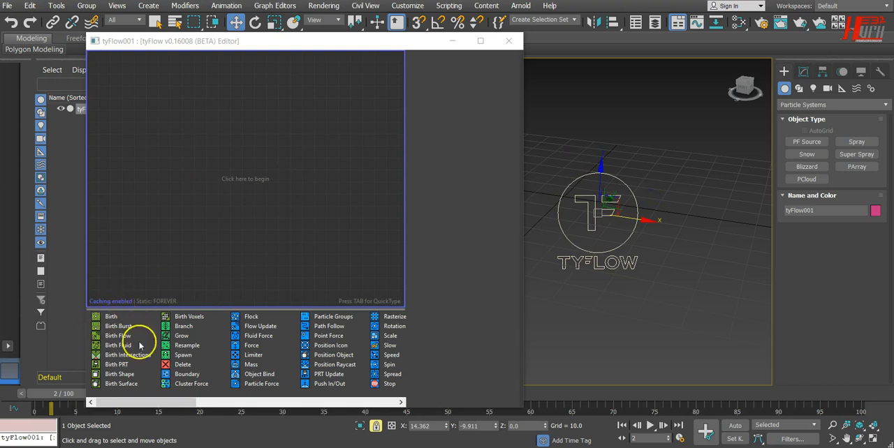
Create a first event from a Birth operator in the tyFlow editor and shift the editor away from the icon.
{"action": "left_click_drag", "start_coordinate": [115, 317], "coordinate": [194, 91]}
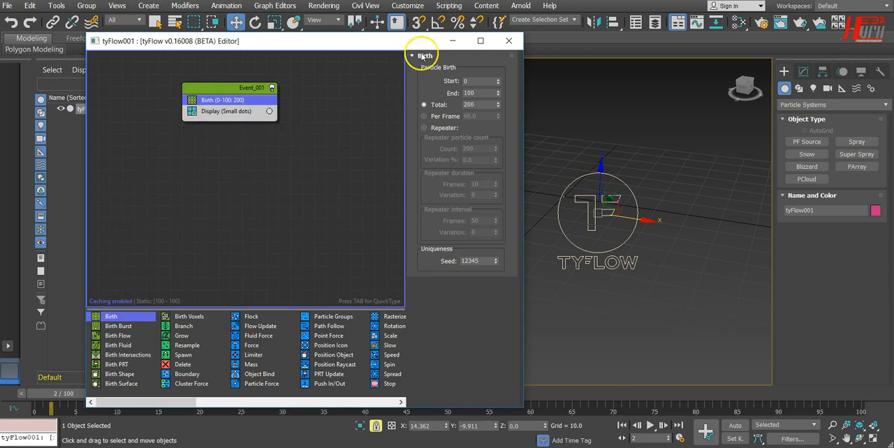
{"action": "left_click_drag", "start_coordinate": [419, 44], "coordinate": [366, 42]}
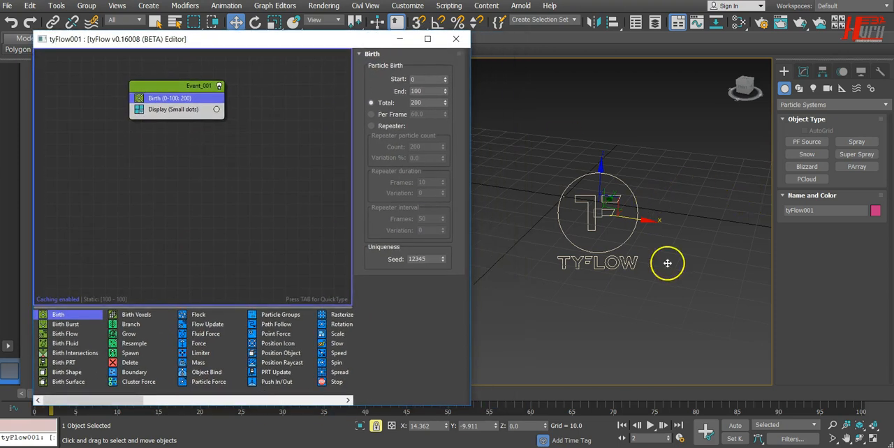
Create a rectangular tyIcon helper about 22.5 long and 44.2 wide beside the tyFlow icon, dismissing the antivirus notification.
{"action": "left_click", "coordinate": [841, 89]}
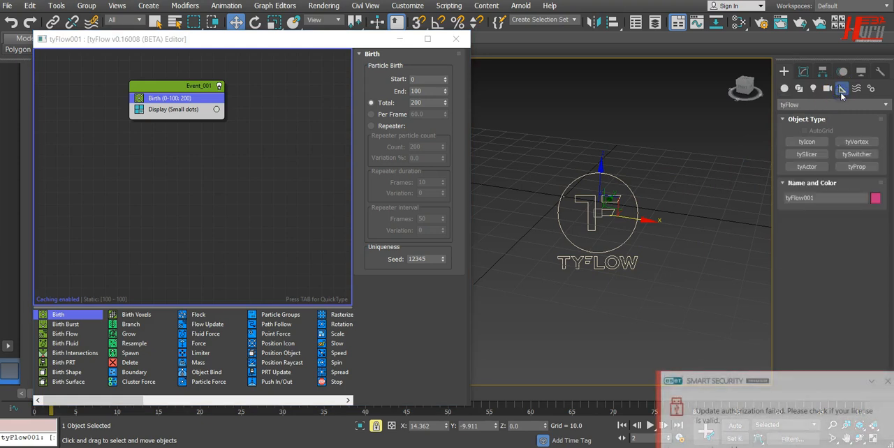
{"action": "left_click", "coordinate": [885, 380]}
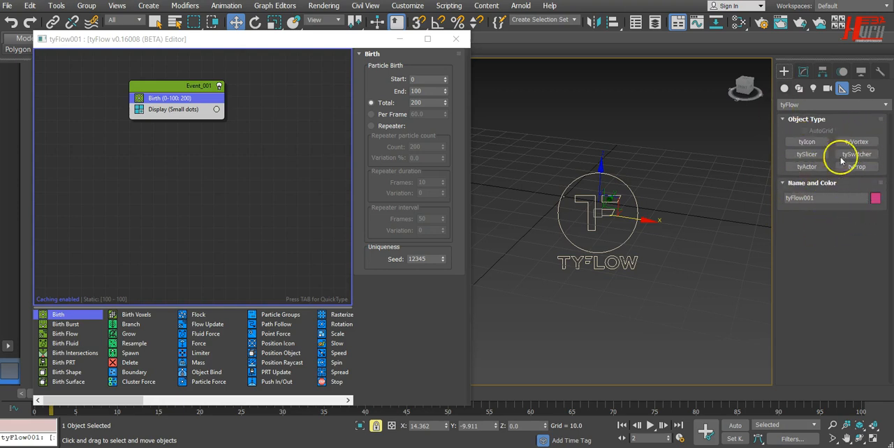
{"action": "left_click", "coordinate": [806, 142]}
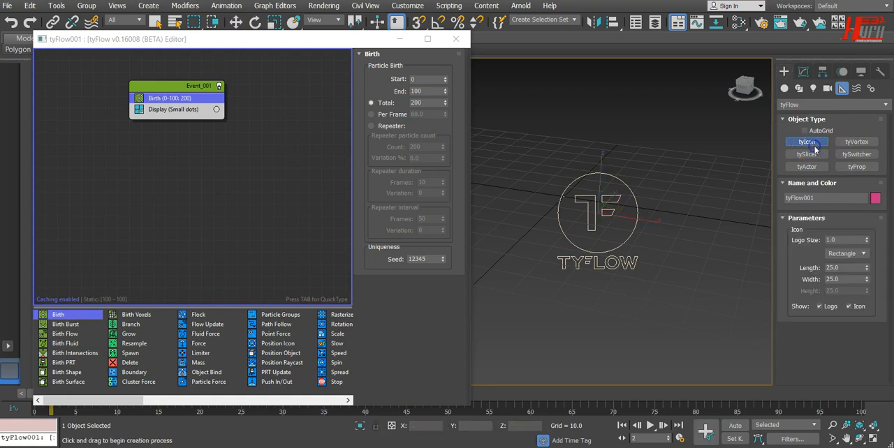
{"action": "left_click_drag", "start_coordinate": [730, 240], "coordinate": [617, 293]}
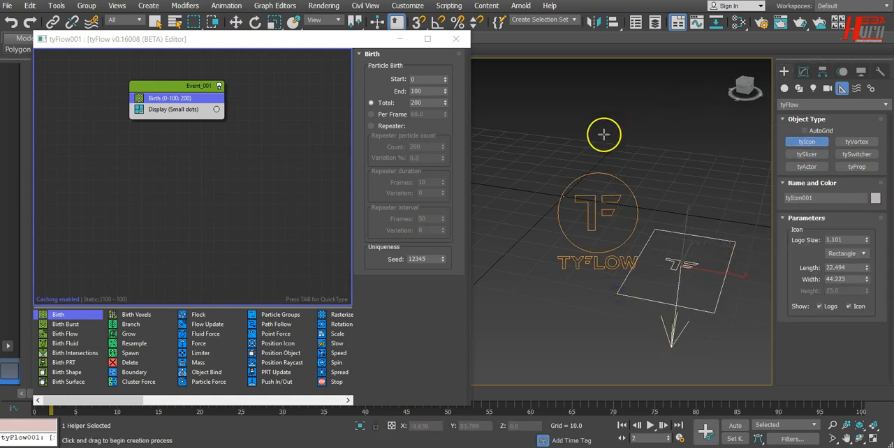
Move the tyFlow icon away from the helper along X to about -27.7.
{"action": "left_click", "coordinate": [236, 22]}
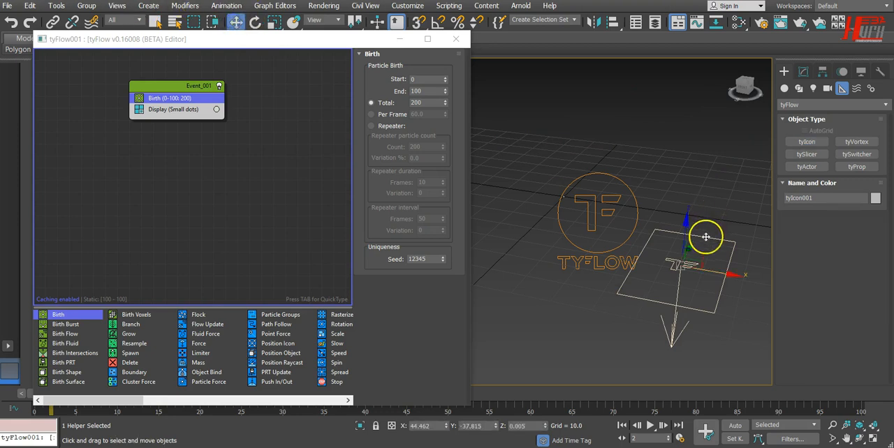
{"action": "left_click", "coordinate": [633, 225]}
{"action": "left_click", "coordinate": [635, 225]}
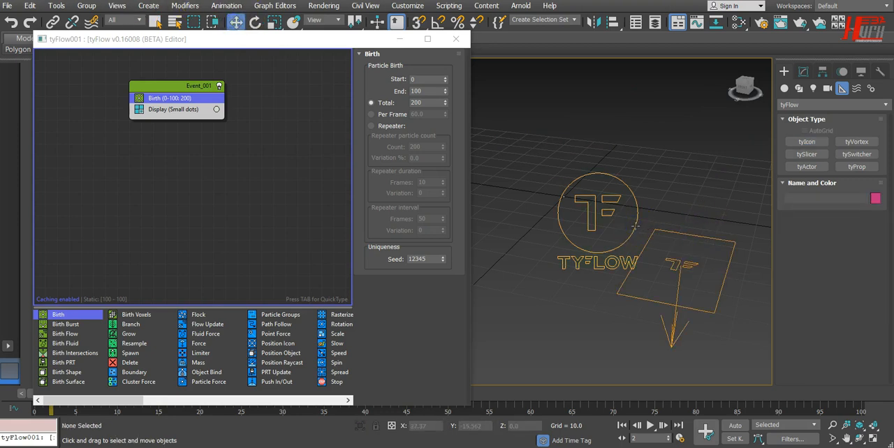
{"action": "left_click_drag", "start_coordinate": [648, 221], "coordinate": [525, 204]}
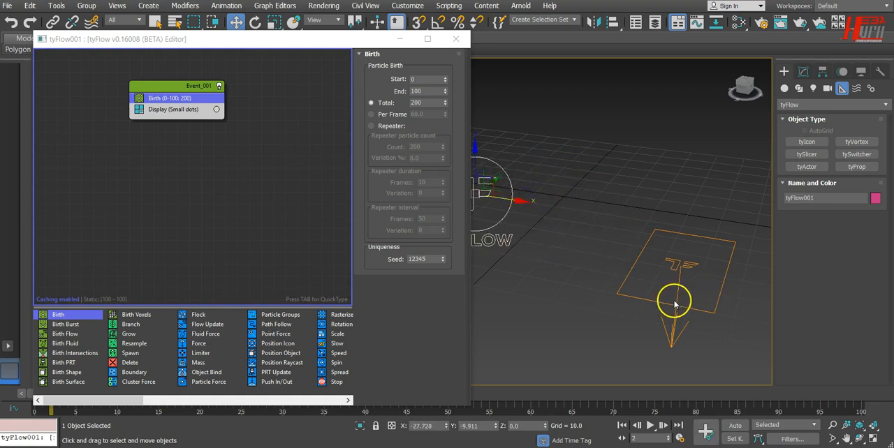
Raise the tyIcon helper to about 17.7 in Z and shift it along X to about 41.5.
{"action": "left_click_drag", "start_coordinate": [678, 314], "coordinate": [668, 159]}
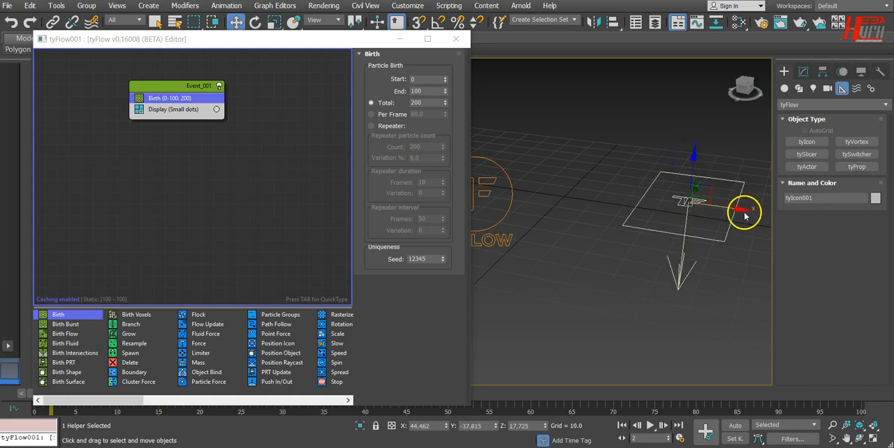
{"action": "left_click_drag", "start_coordinate": [738, 209], "coordinate": [726, 230]}
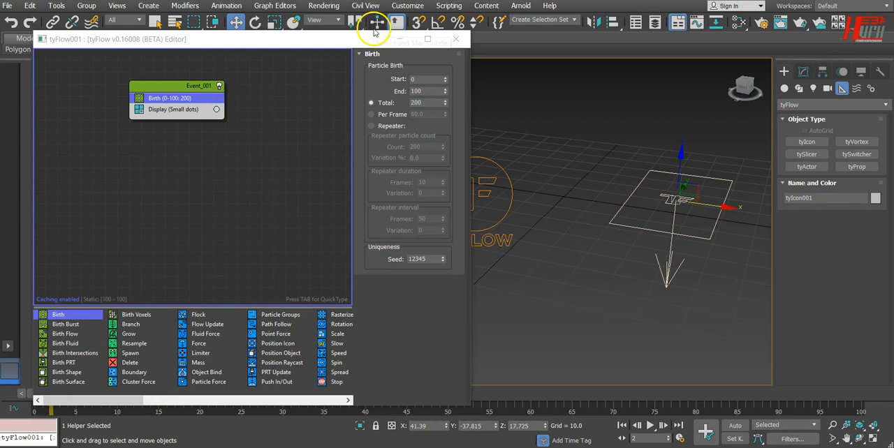
Move the tyFlow editor clear of the time slider and go to frame 6 to preview the particles.
{"action": "left_click_drag", "start_coordinate": [371, 35], "coordinate": [371, 7]}
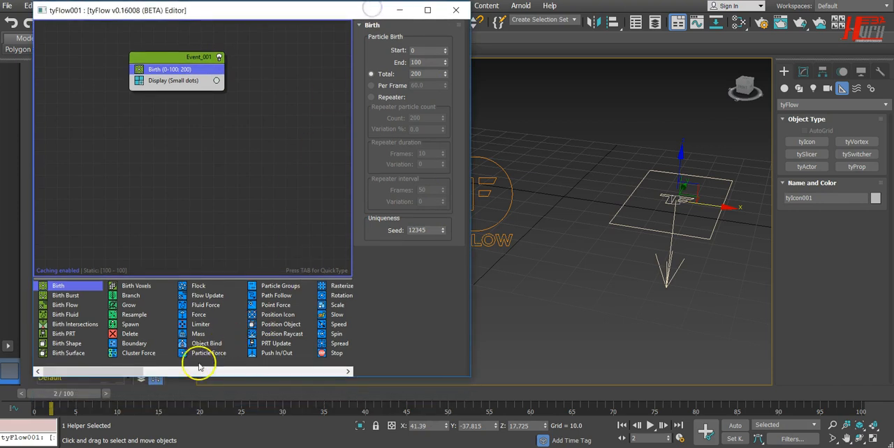
{"action": "left_click_drag", "start_coordinate": [65, 393], "coordinate": [85, 406]}
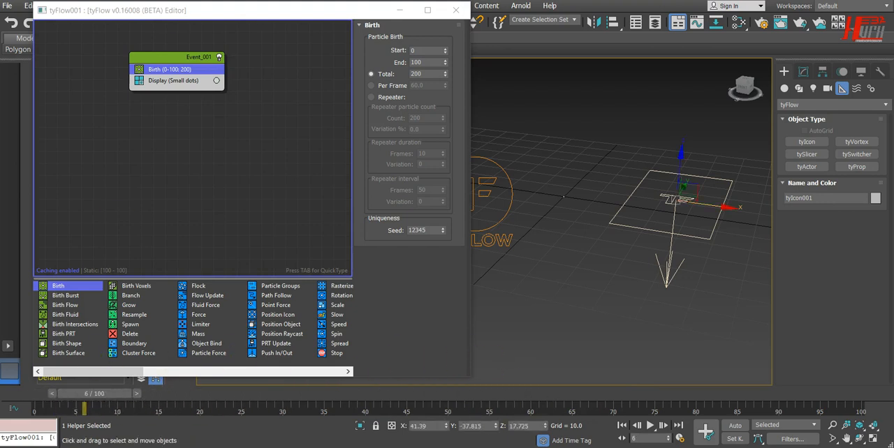
{"action": "left_click_drag", "start_coordinate": [275, 15], "coordinate": [331, 35]}
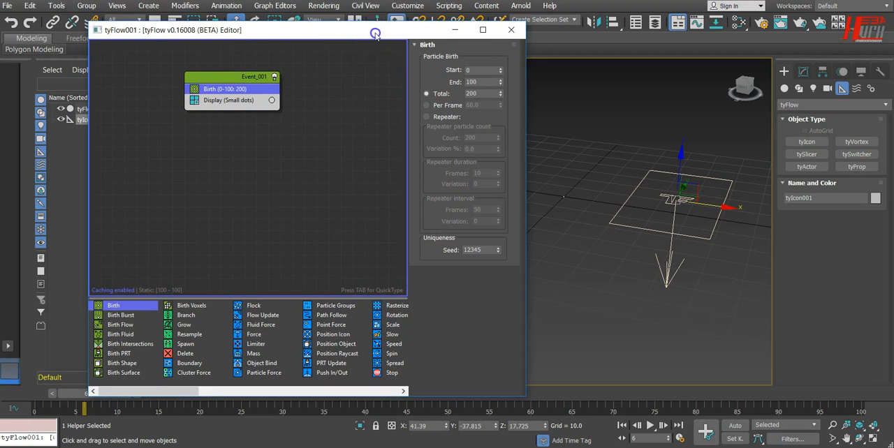
{"action": "left_click_drag", "start_coordinate": [379, 36], "coordinate": [387, 4]}
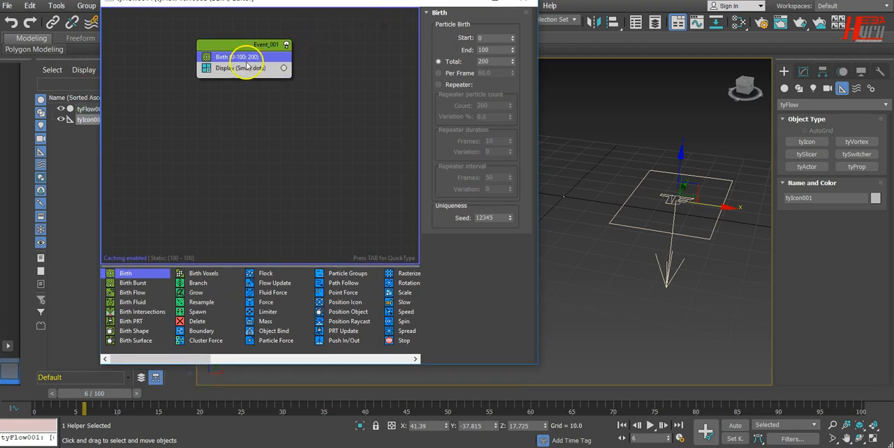
Review the Birth operator's Start, End and Total settings.
{"action": "double_click", "coordinate": [500, 38]}
{"action": "double_click", "coordinate": [497, 50]}
{"action": "double_click", "coordinate": [495, 62]}
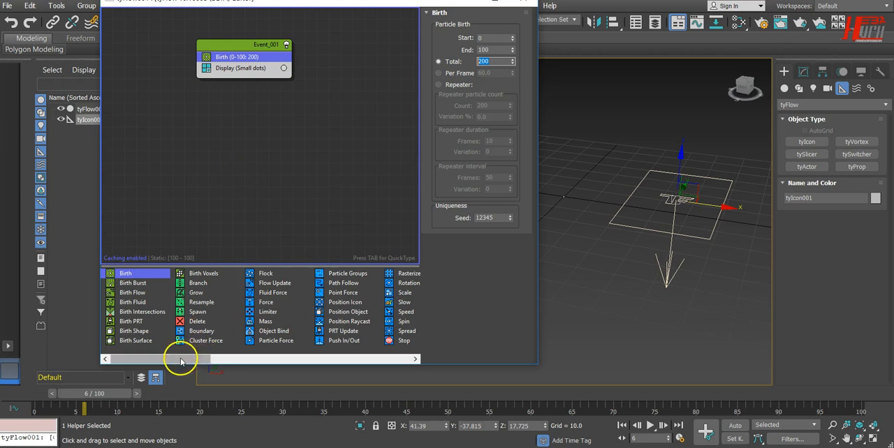
Browse the operator list for Shape and add it to Event_001 between Birth and Display.
{"action": "left_click_drag", "start_coordinate": [181, 361], "coordinate": [210, 364]}
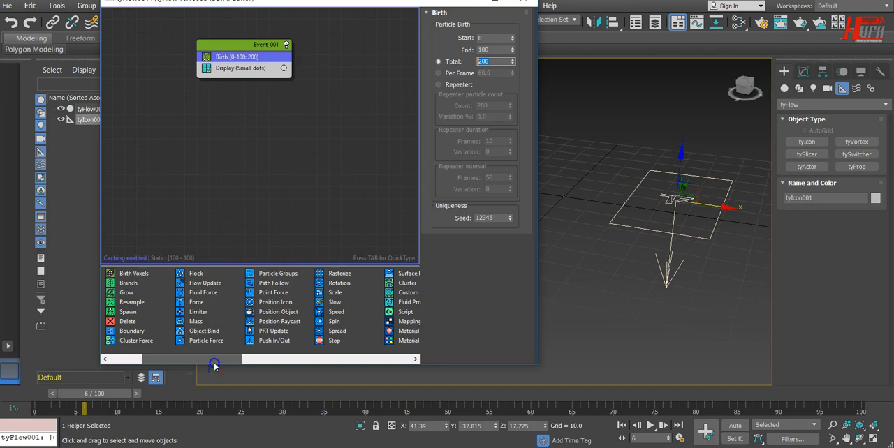
{"action": "left_click_drag", "start_coordinate": [217, 365], "coordinate": [239, 362]}
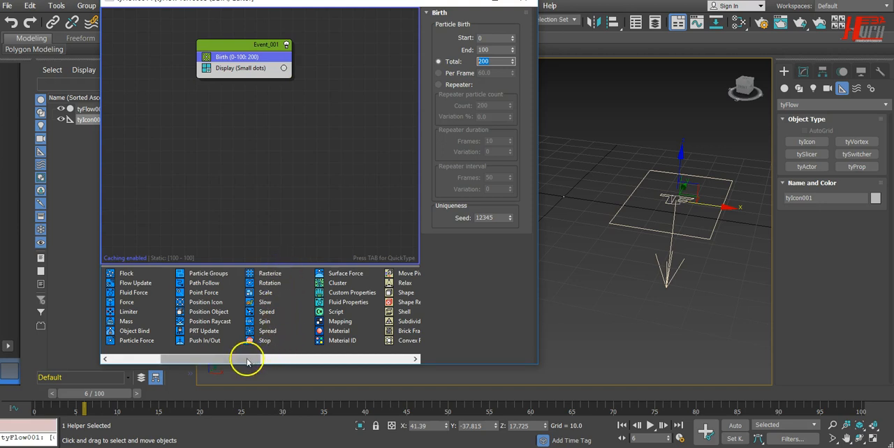
{"action": "left_click", "coordinate": [314, 331]}
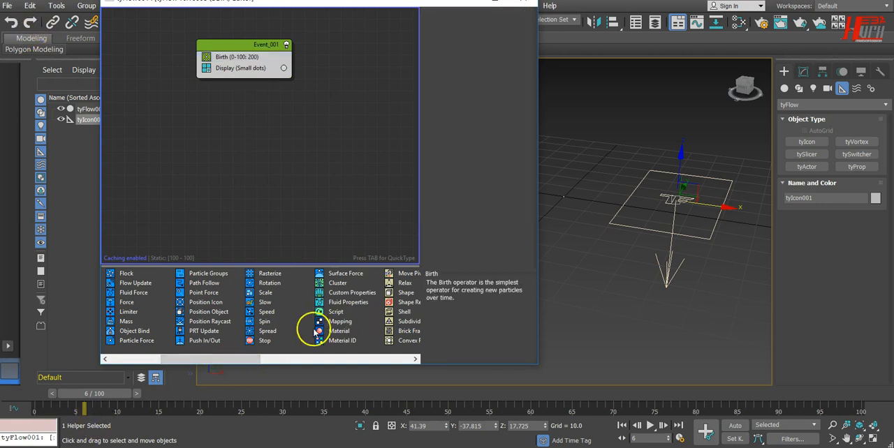
{"action": "left_click_drag", "start_coordinate": [248, 361], "coordinate": [273, 361]}
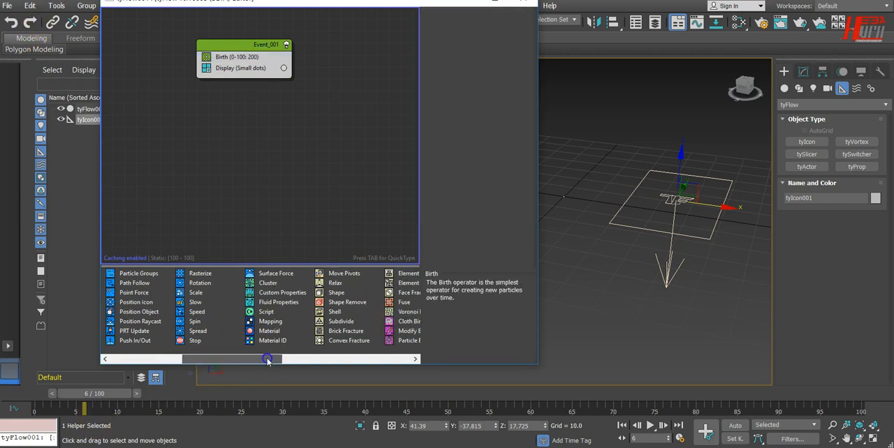
{"action": "left_click", "coordinate": [331, 294]}
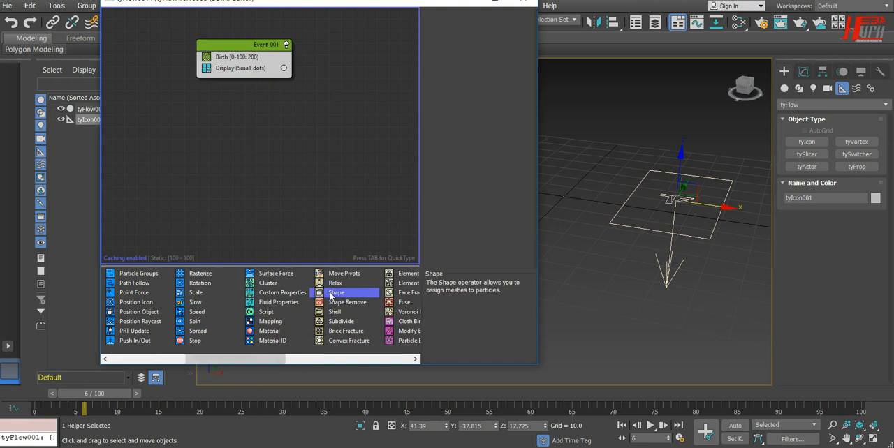
{"action": "left_click_drag", "start_coordinate": [260, 65], "coordinate": [261, 66]}
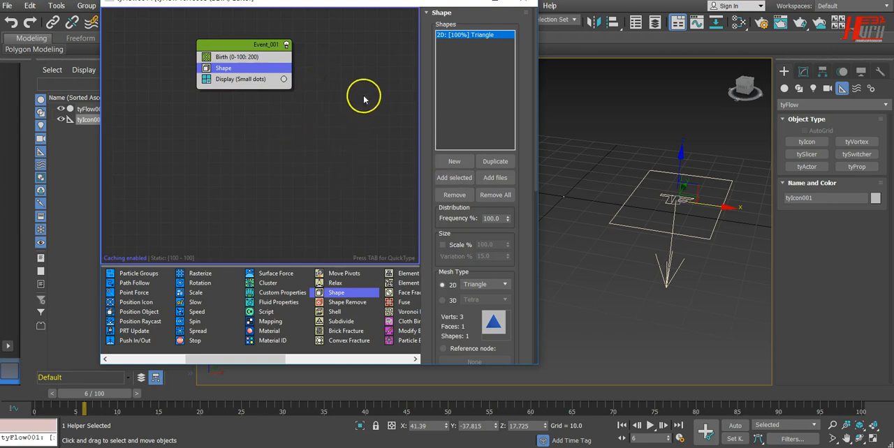
Switch the Shape operator's mesh type to 3D and choose the Nail (Straight) shape.
{"action": "left_click_drag", "start_coordinate": [402, 6], "coordinate": [395, 32]}
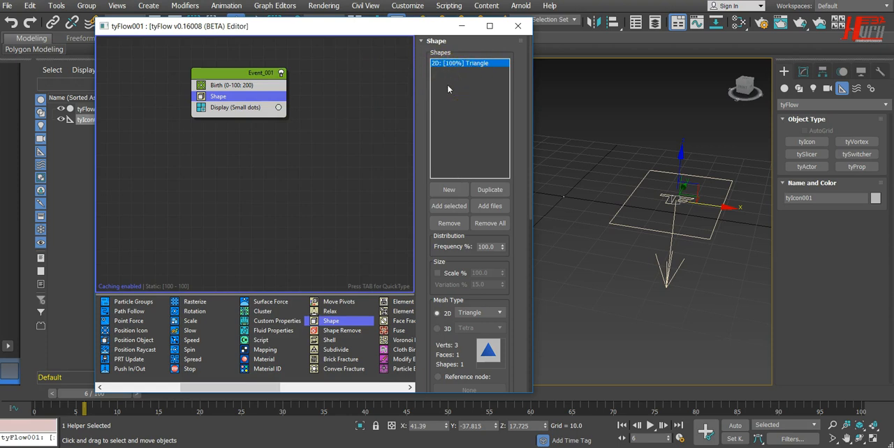
{"action": "left_click", "coordinate": [438, 329]}
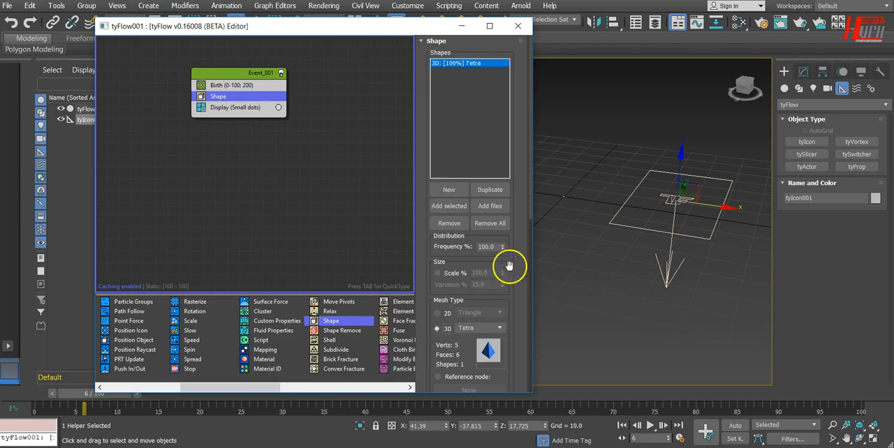
{"action": "left_click_drag", "start_coordinate": [514, 279], "coordinate": [515, 138]}
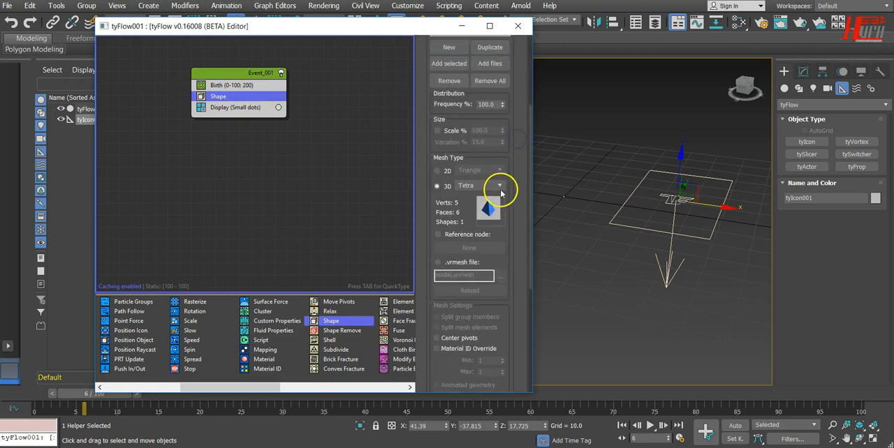
{"action": "left_click", "coordinate": [500, 185]}
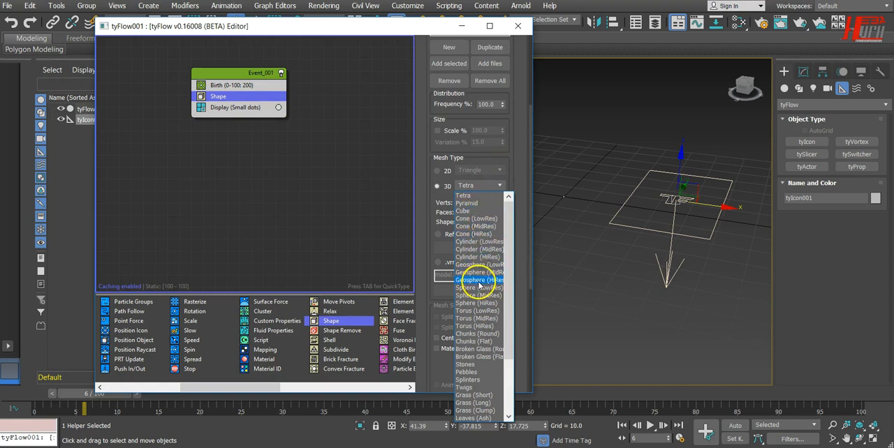
{"action": "scroll", "coordinate": [484, 322], "scroll_direction": "down", "scroll_amount": 3}
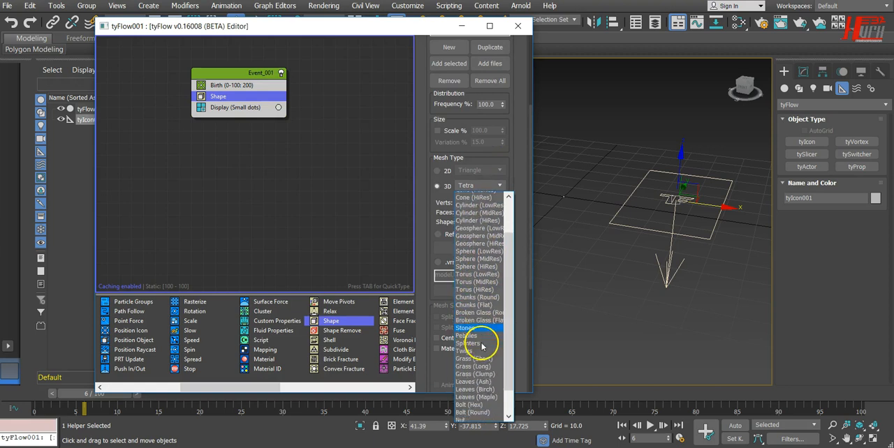
{"action": "scroll", "coordinate": [482, 344], "scroll_direction": "down", "scroll_amount": 3}
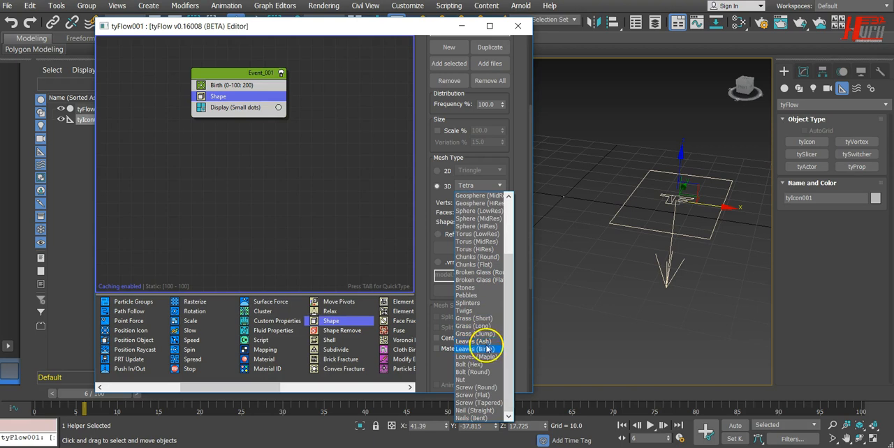
{"action": "left_click", "coordinate": [474, 410]}
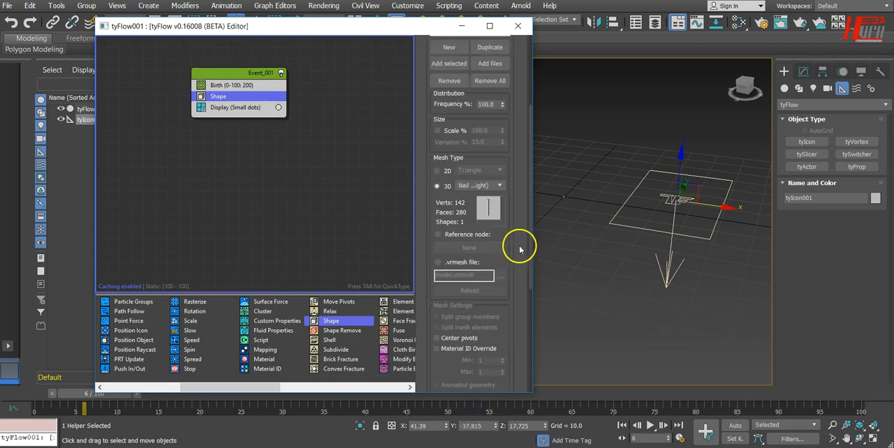
Change the Shape operator's 3D mesh to Screw (Tapered) and look over its other settings.
{"action": "left_click", "coordinate": [492, 186]}
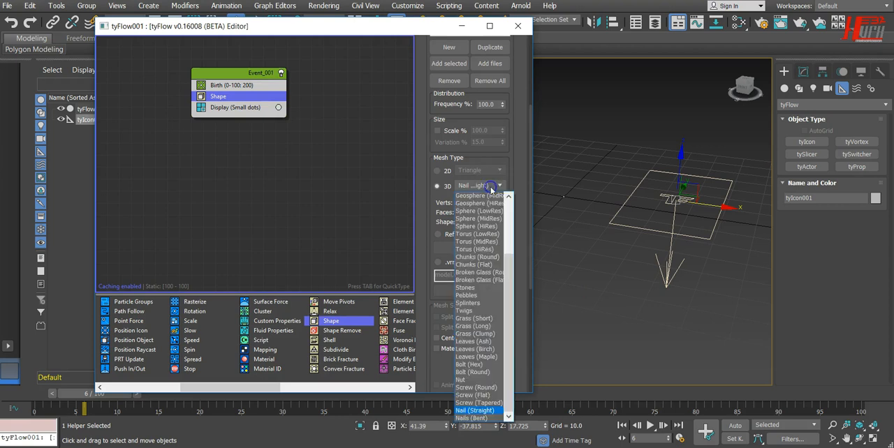
{"action": "left_click", "coordinate": [489, 408]}
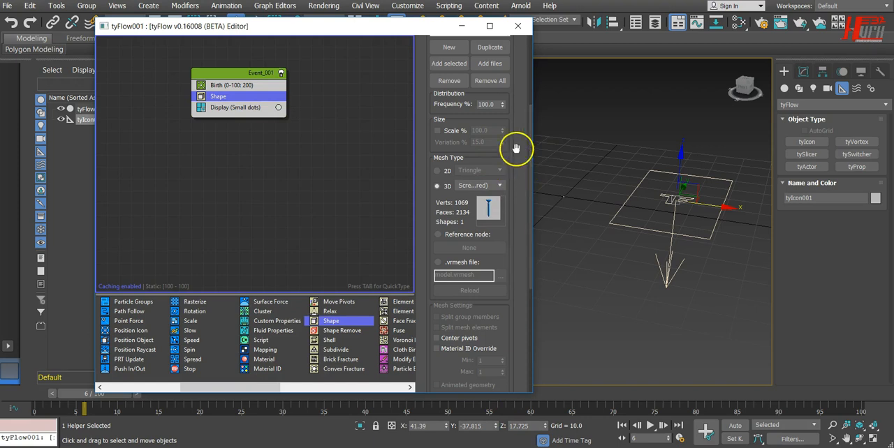
{"action": "left_click_drag", "start_coordinate": [515, 148], "coordinate": [515, 296]}
{"action": "left_click_drag", "start_coordinate": [516, 330], "coordinate": [492, 173]}
{"action": "left_click_drag", "start_coordinate": [437, 32], "coordinate": [439, 16]}
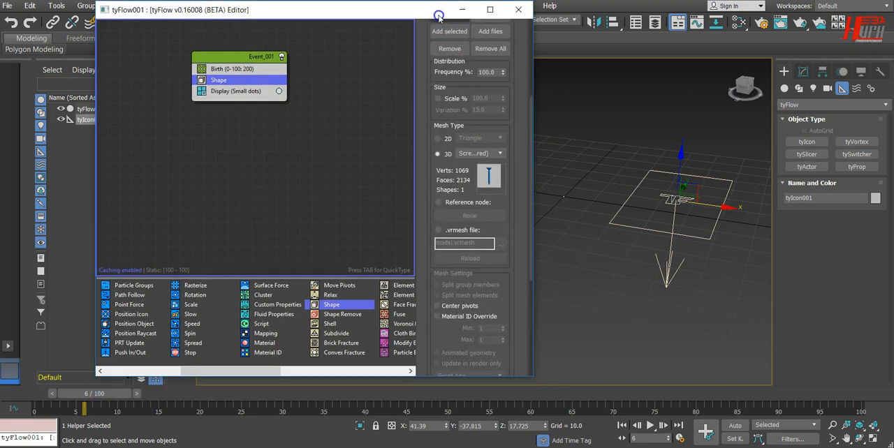
{"action": "scroll", "coordinate": [479, 136], "scroll_direction": "up", "scroll_amount": 10}
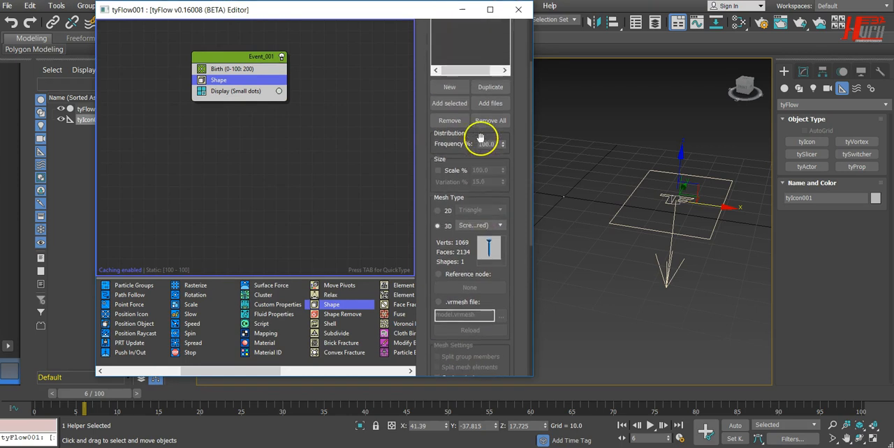
Enable Scale % in the Shape operator's size settings and scrub from frame 0 to 13 and back to preview the particles.
{"action": "left_click_drag", "start_coordinate": [80, 391], "coordinate": [25, 375]}
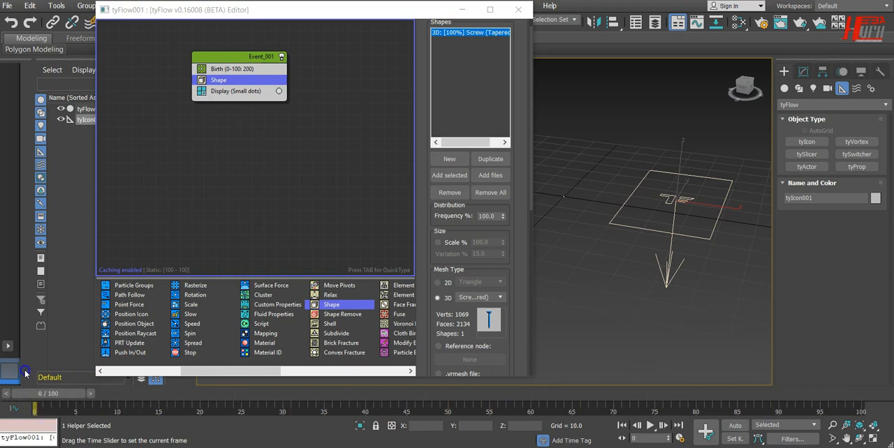
{"action": "key", "text": "w"}
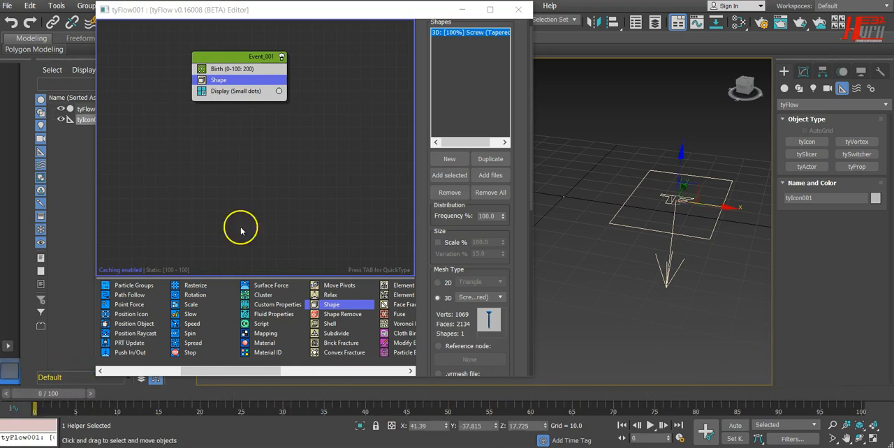
{"action": "left_click", "coordinate": [440, 242]}
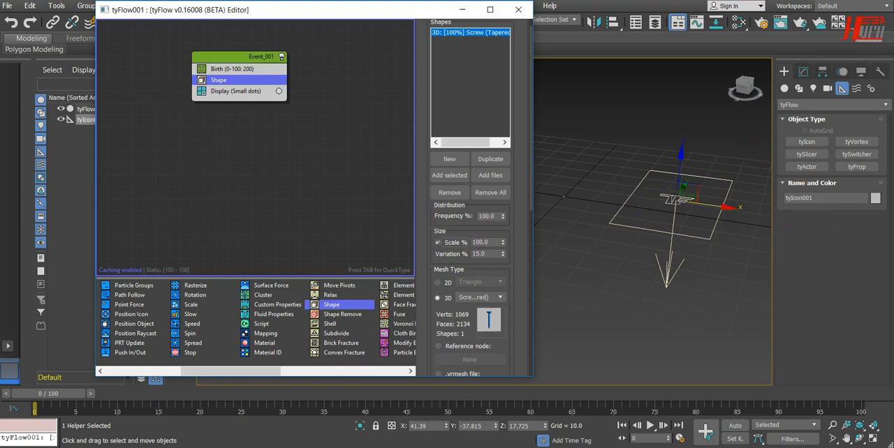
{"action": "left_click_drag", "start_coordinate": [35, 397], "coordinate": [84, 401]}
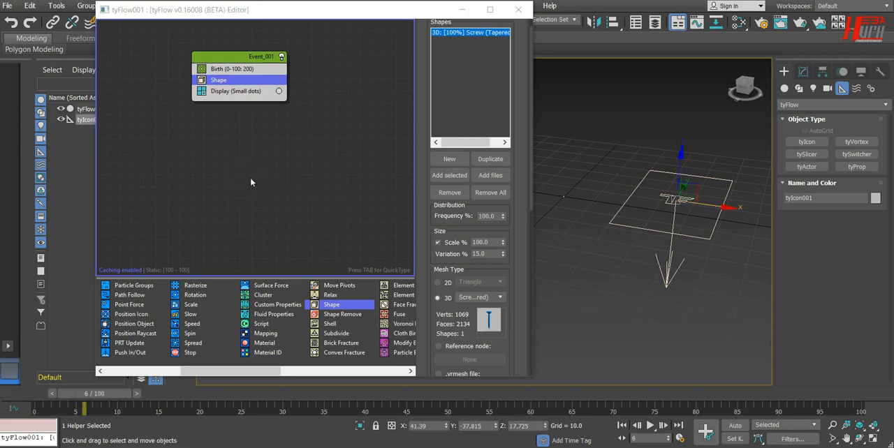
{"action": "left_click_drag", "start_coordinate": [119, 391], "coordinate": [182, 397]}
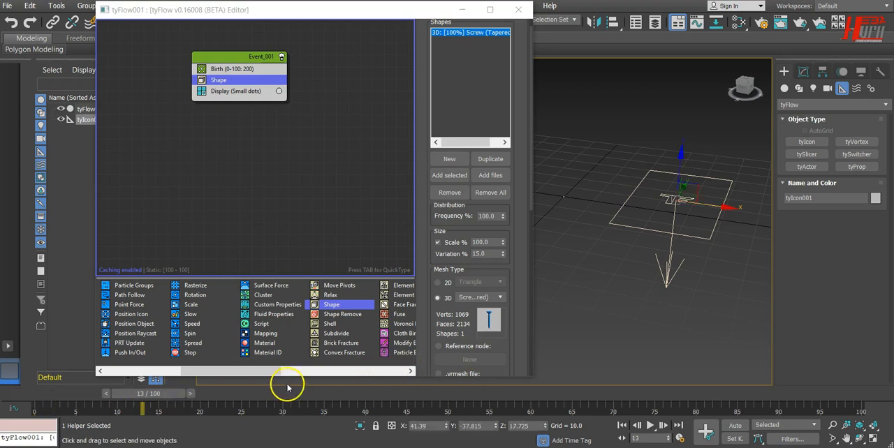
{"action": "left_click_drag", "start_coordinate": [155, 393], "coordinate": [53, 389]}
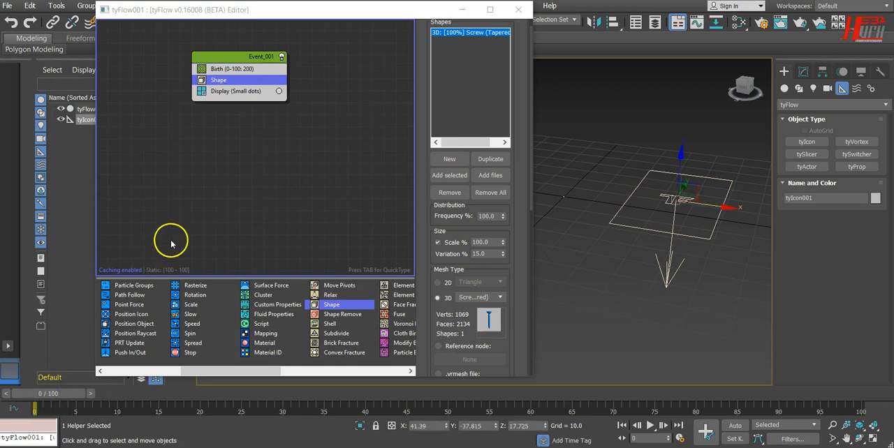
Add a Position Icon operator between Shape and Display in Event_001 and pick the tyIcon helper as its icon.
{"action": "left_click_drag", "start_coordinate": [210, 371], "coordinate": [148, 377]}
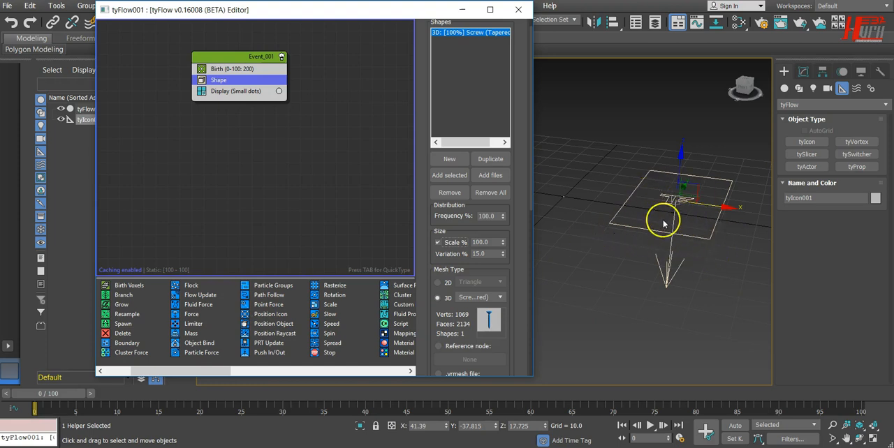
{"action": "left_click_drag", "start_coordinate": [271, 314], "coordinate": [239, 88]}
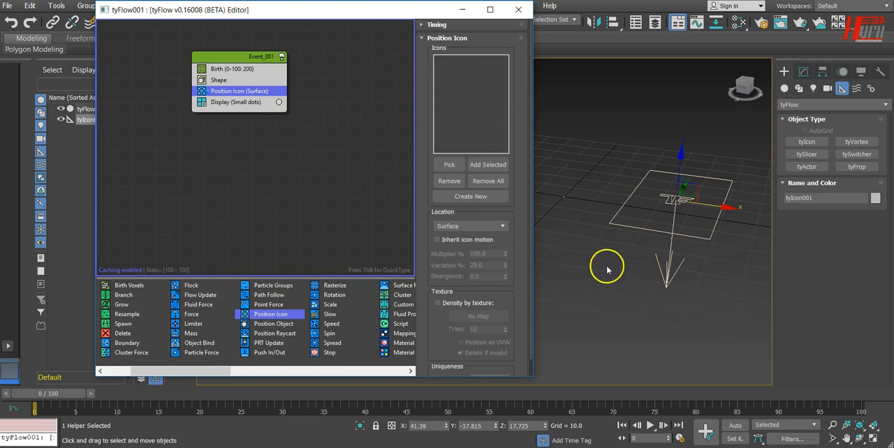
{"action": "left_click", "coordinate": [447, 165]}
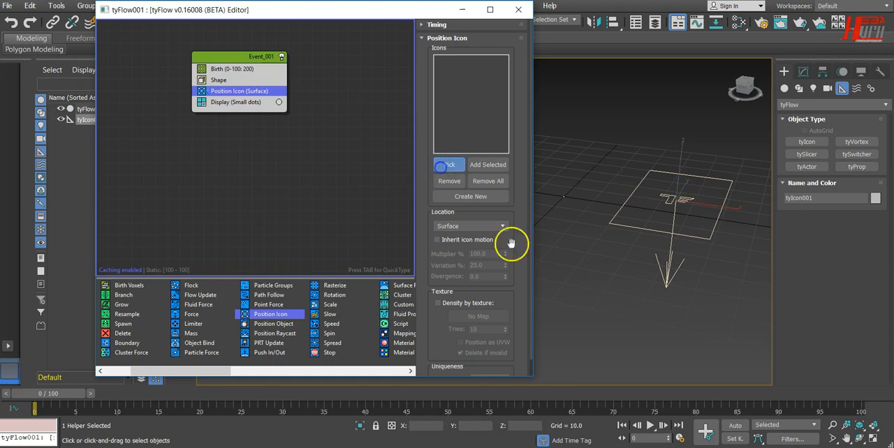
{"action": "left_click", "coordinate": [674, 235]}
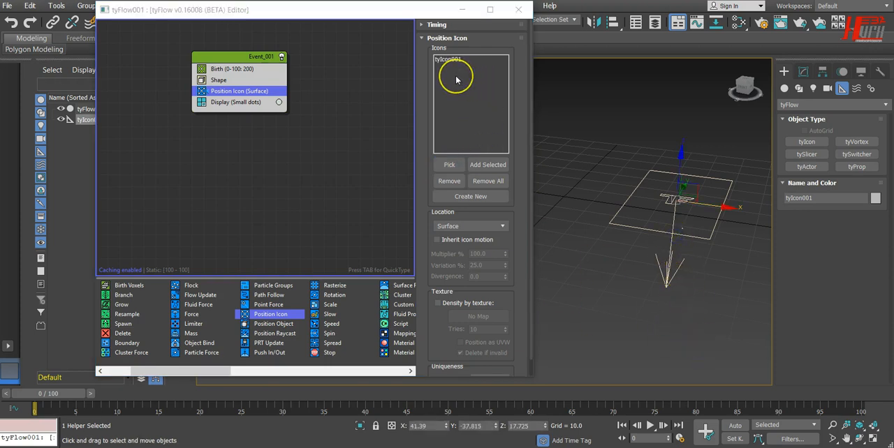
Preview the particles on the tyIcon surface at frames 5 and 8 from a closer view.
{"action": "left_click_drag", "start_coordinate": [54, 394], "coordinate": [95, 404]}
{"action": "scroll", "coordinate": [754, 215], "scroll_direction": "up", "scroll_amount": 4}
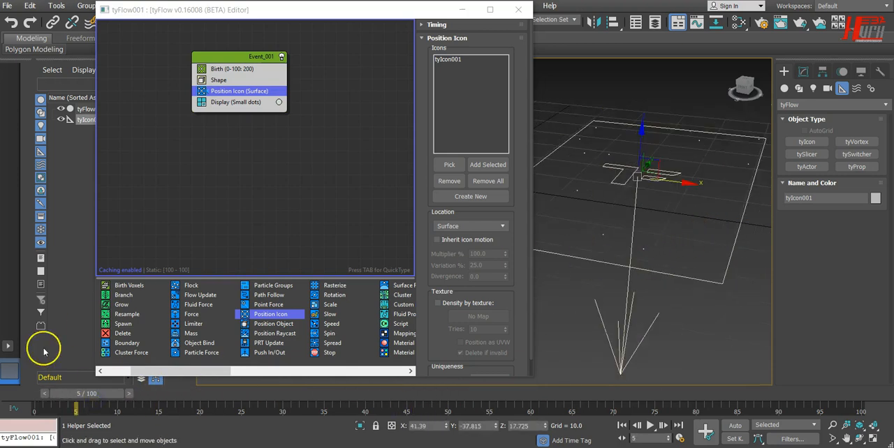
{"action": "left_click_drag", "start_coordinate": [91, 395], "coordinate": [112, 395]}
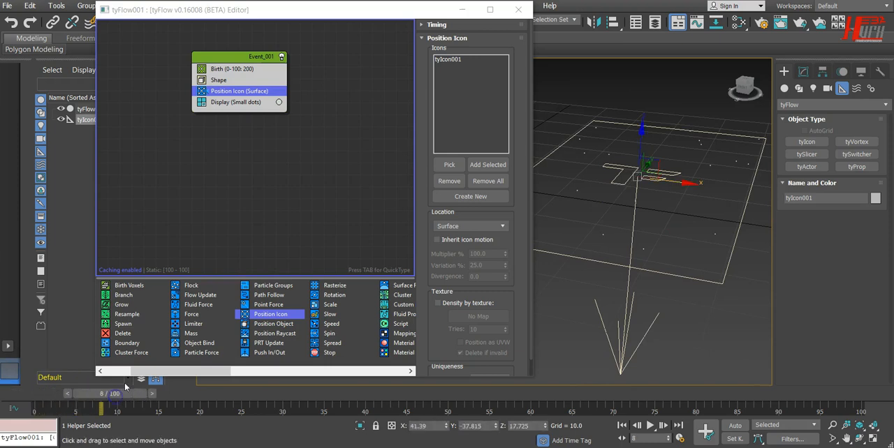
Set the Shape operator's scale to 270.3% and check the particles at frame 4.
{"action": "left_click", "coordinate": [223, 81]}
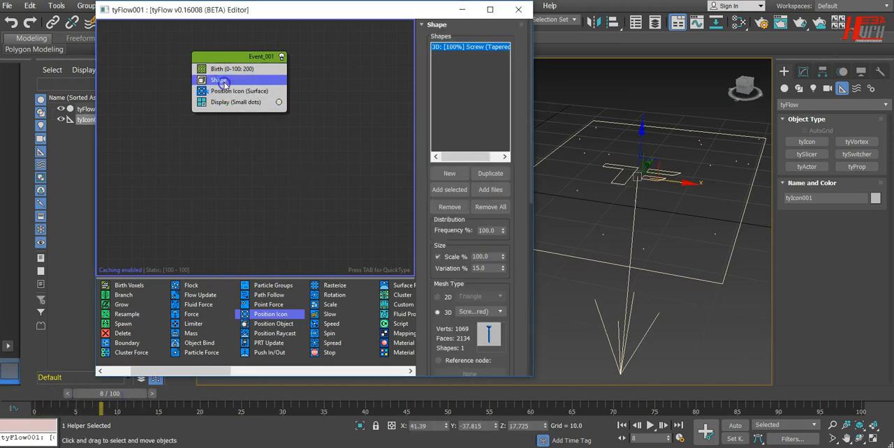
{"action": "left_click", "coordinate": [503, 255]}
{"action": "left_click_drag", "start_coordinate": [107, 395], "coordinate": [76, 394]}
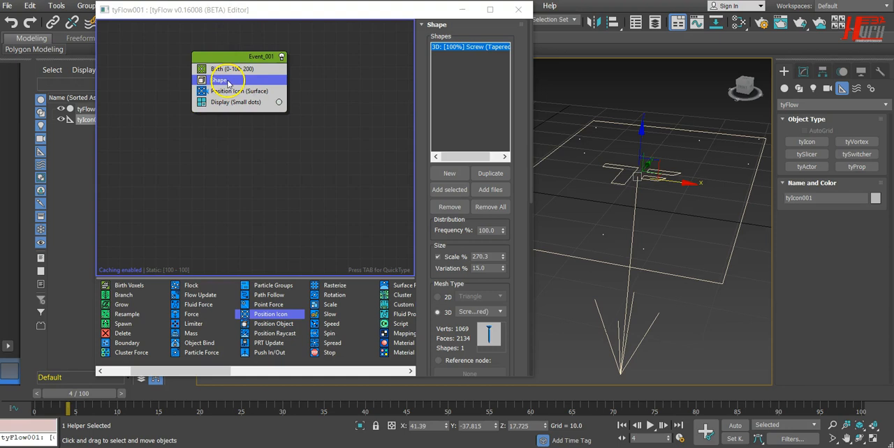
Change the Shape operator's 3D mesh to Leaves (Ash) and preview the particles at frame 6.
{"action": "left_click", "coordinate": [497, 313]}
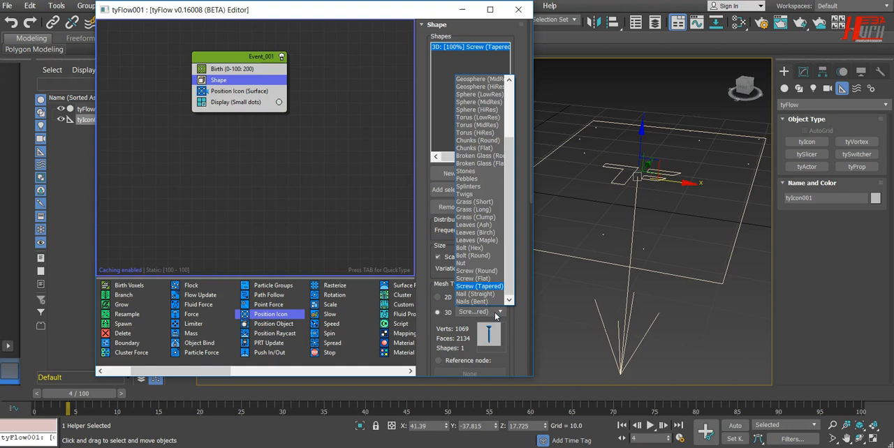
{"action": "left_click", "coordinate": [482, 225]}
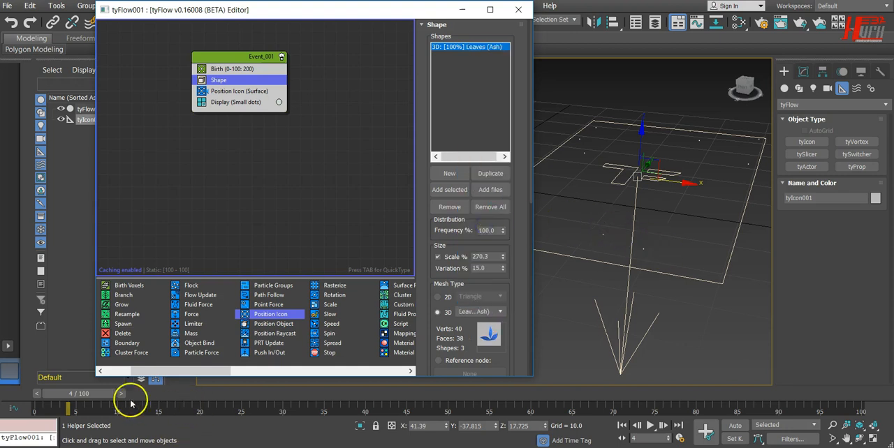
{"action": "left_click_drag", "start_coordinate": [82, 393], "coordinate": [114, 407]}
Review the Birth, Shape and Position Icon settings in Event_001 and go to frame 1.
{"action": "left_click", "coordinate": [233, 69]}
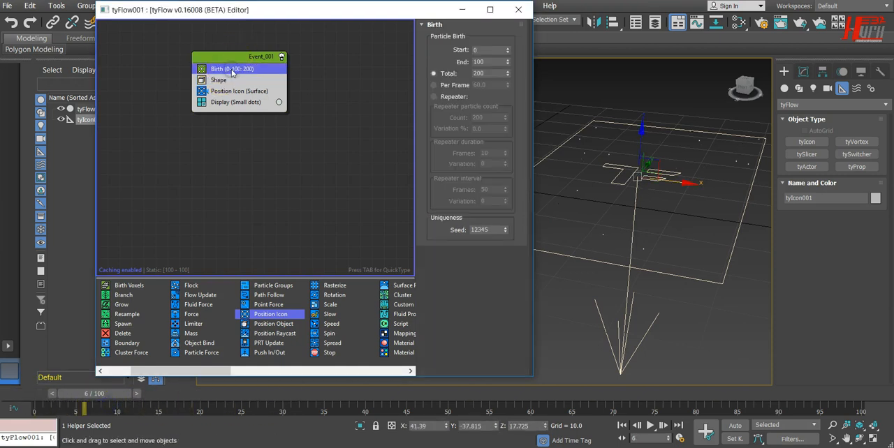
{"action": "left_click", "coordinate": [228, 82]}
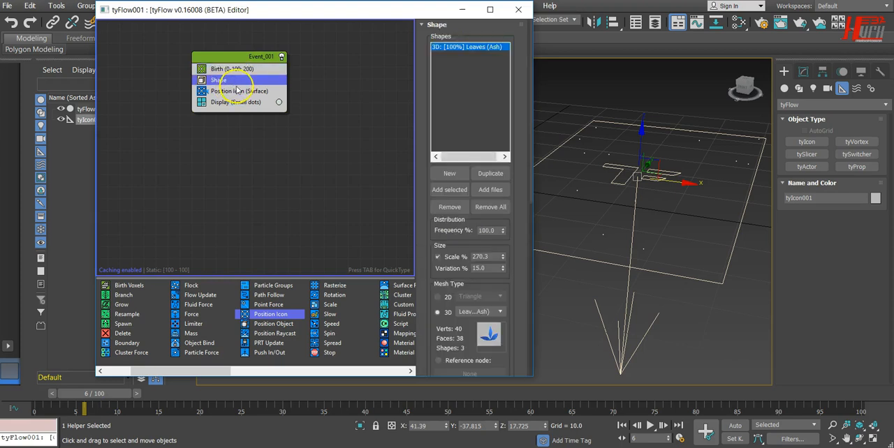
{"action": "left_click", "coordinate": [241, 92]}
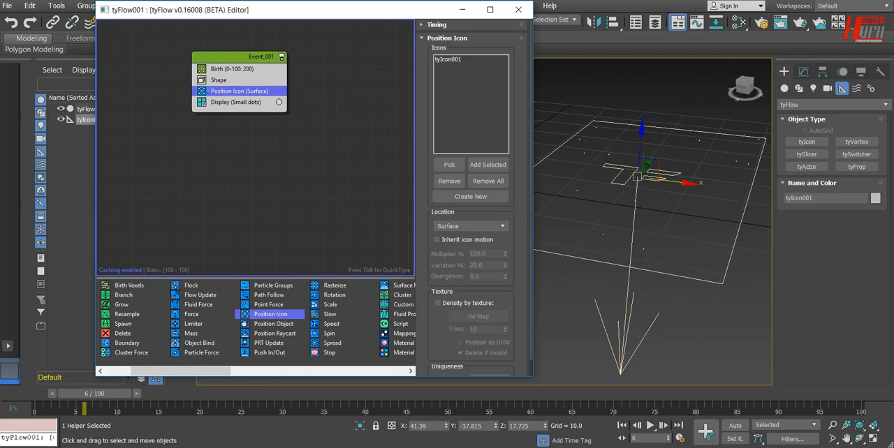
{"action": "left_click", "coordinate": [114, 396]}
{"action": "left_click_drag", "start_coordinate": [113, 396], "coordinate": [72, 396]}
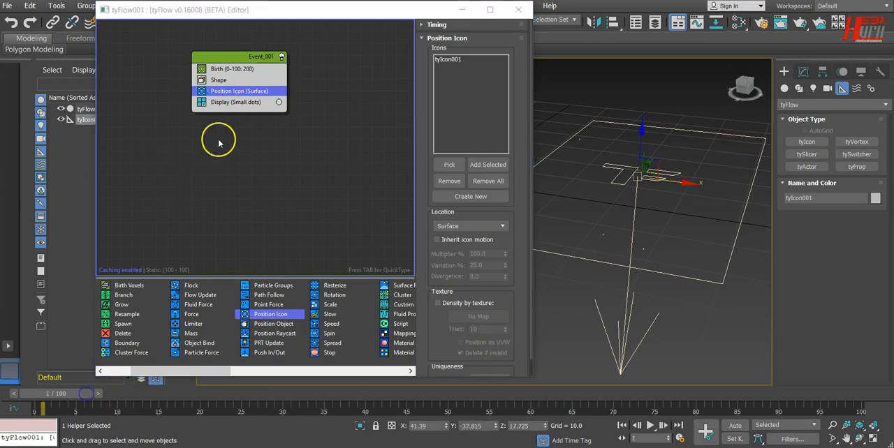
{"action": "left_click", "coordinate": [223, 82]}
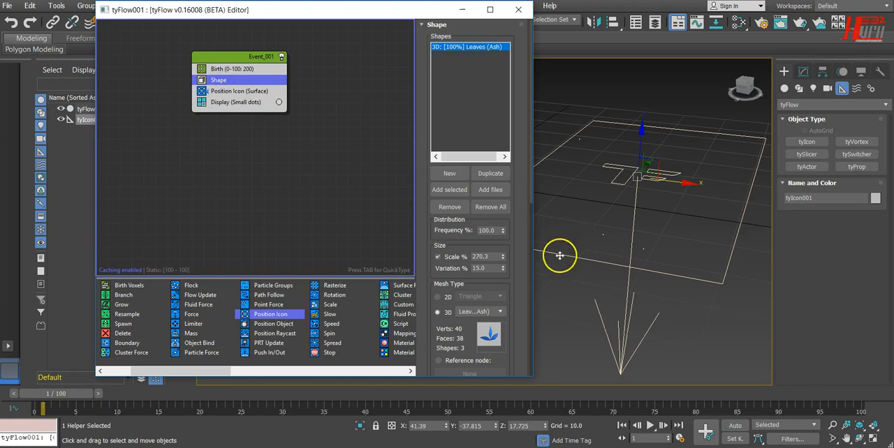
{"action": "left_click_drag", "start_coordinate": [514, 302], "coordinate": [500, 387]}
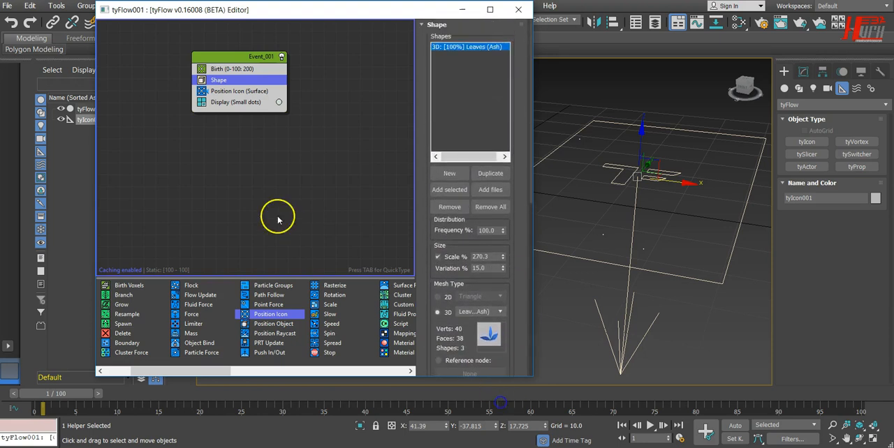
Set the Display operator's type to Geometry so the particles show as real meshes.
{"action": "left_click", "coordinate": [219, 105]}
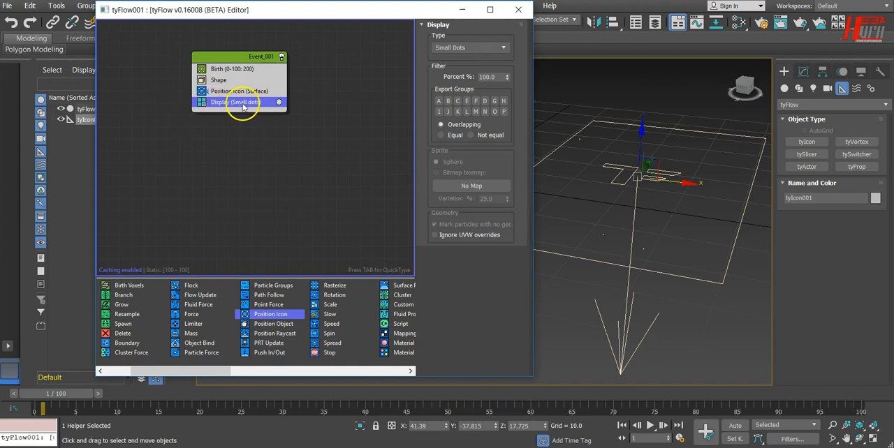
{"action": "left_click", "coordinate": [465, 49]}
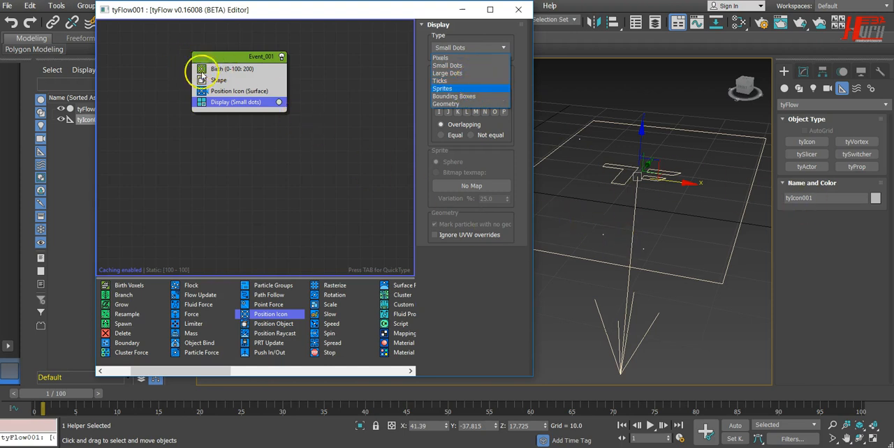
{"action": "left_click", "coordinate": [450, 105]}
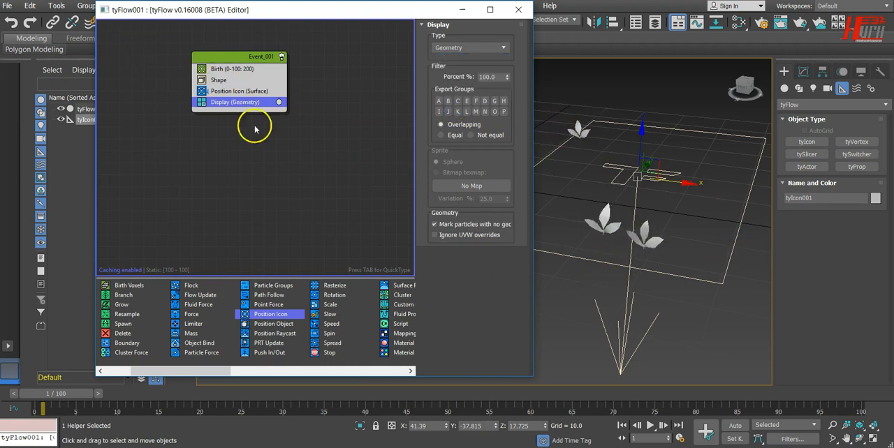
Try Nail (Straight) as the Shape operator's 3D mesh and return to Leaves (Ash).
{"action": "left_click", "coordinate": [219, 81]}
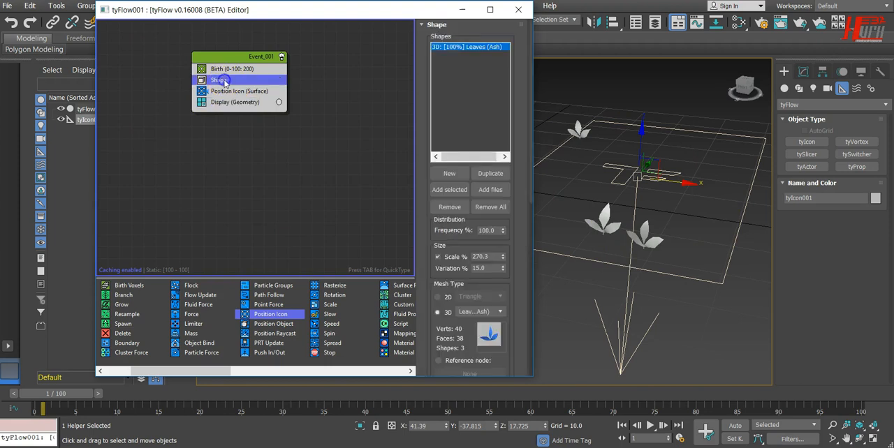
{"action": "left_click", "coordinate": [503, 312]}
{"action": "left_click", "coordinate": [481, 294]}
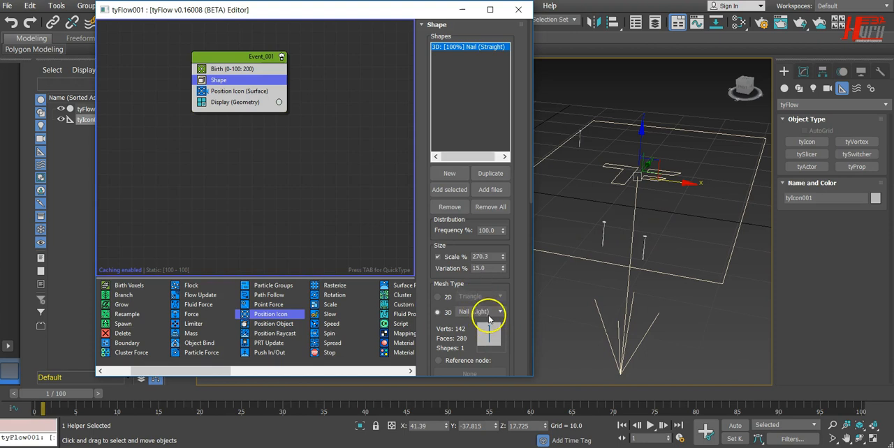
{"action": "left_click", "coordinate": [489, 314]}
{"action": "left_click", "coordinate": [486, 226]}
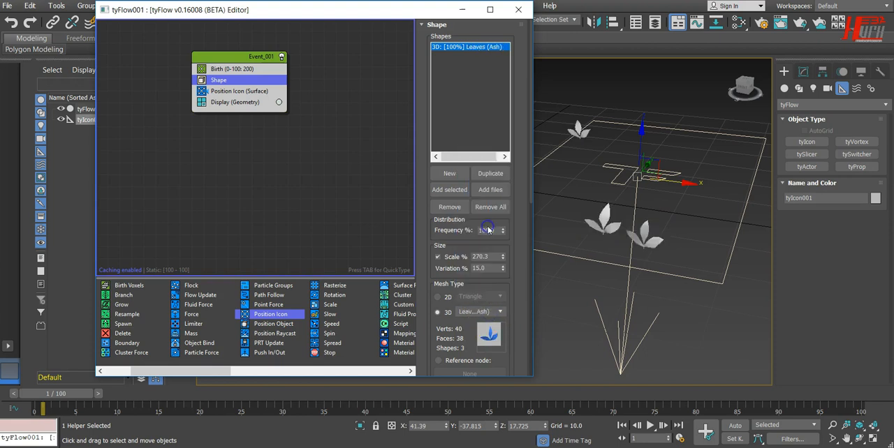
{"action": "left_click", "coordinate": [487, 313]}
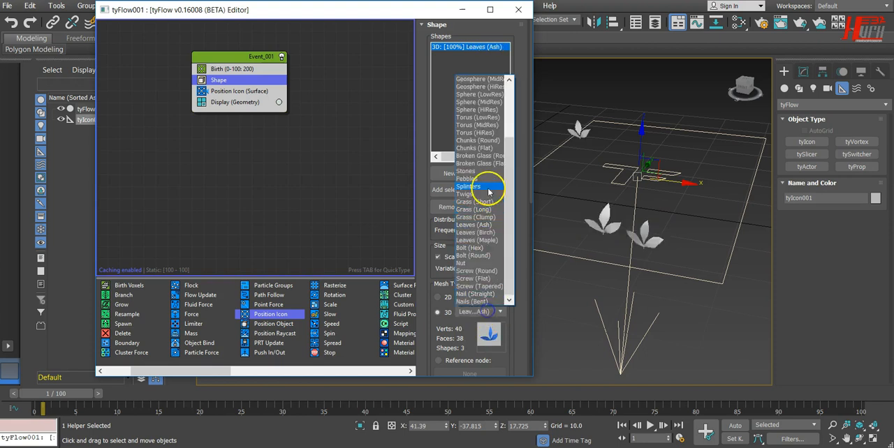
{"action": "left_click", "coordinate": [493, 226]}
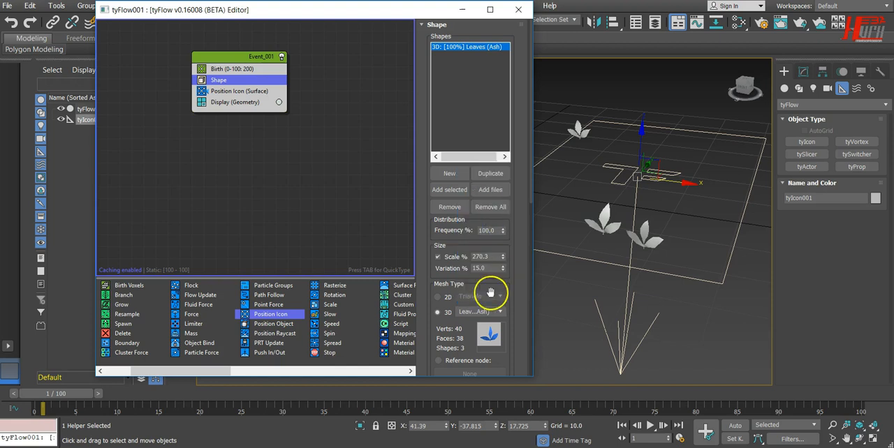
Change the Shape operator's 3D mesh to Leaves (Maple) and preview the particles at frames 4 and 15.
{"action": "left_click", "coordinate": [490, 312]}
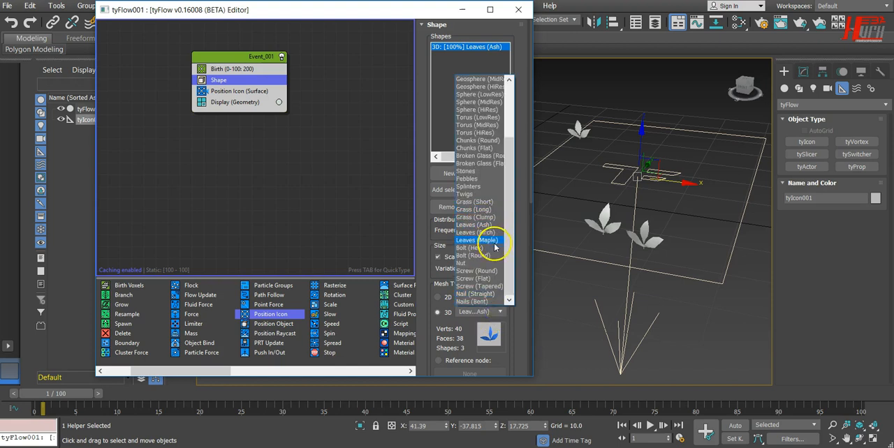
{"action": "left_click", "coordinate": [495, 241]}
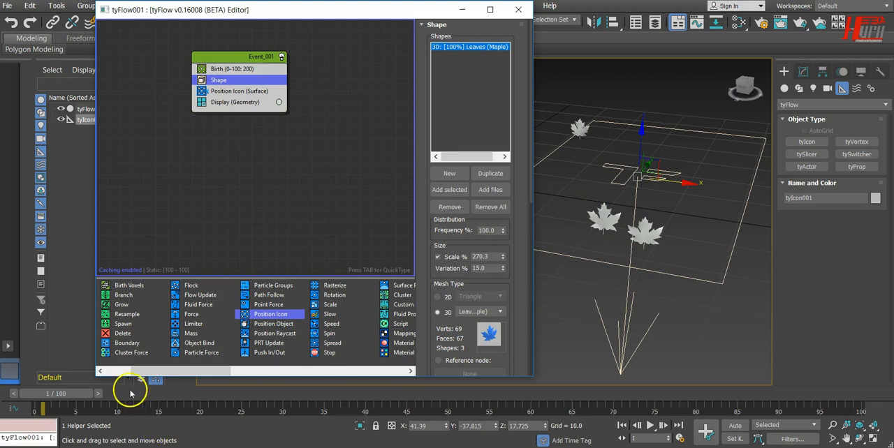
{"action": "mouse_move", "coordinate": [70, 389]}
{"action": "left_mouse_down"}
{"action": "mouse_move", "coordinate": [161, 412]}
{"action": "mouse_move", "coordinate": [295, 415]}
{"action": "mouse_move", "coordinate": [579, 415]}
{"action": "mouse_move", "coordinate": [124, 413]}
{"action": "mouse_move", "coordinate": [481, 414]}
{"action": "mouse_move", "coordinate": [754, 393]}
{"action": "mouse_move", "coordinate": [79, 395]}
{"action": "left_mouse_up"}
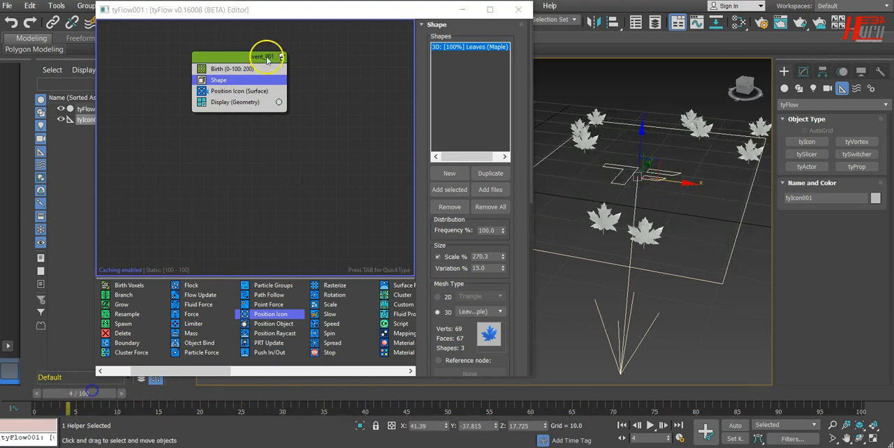
{"action": "left_click_drag", "start_coordinate": [80, 389], "coordinate": [172, 393]}
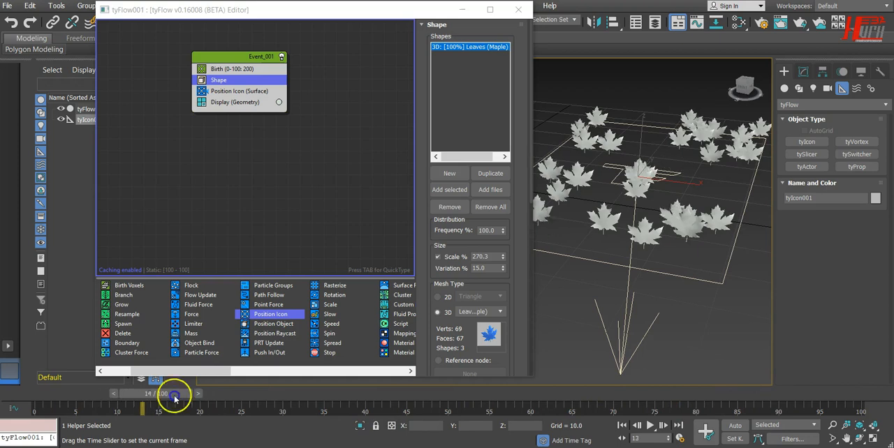
{"action": "key", "text": "w"}
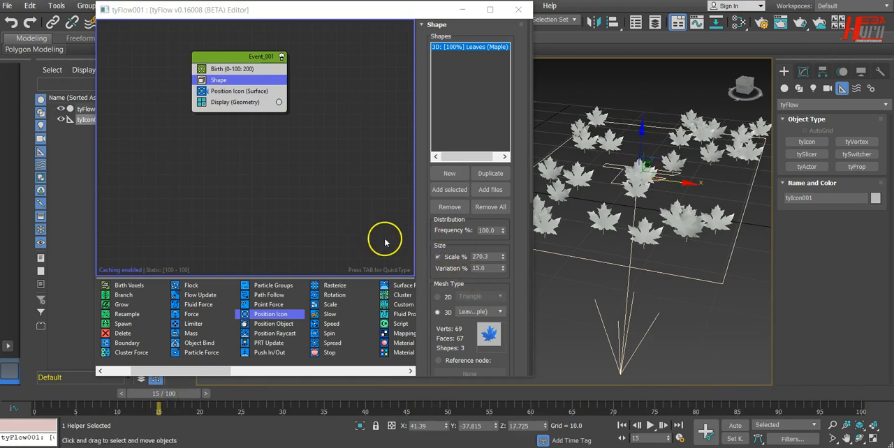
Set the Shape operator's scale to 100% and its variation to 20%.
{"action": "left_click", "coordinate": [501, 256]}
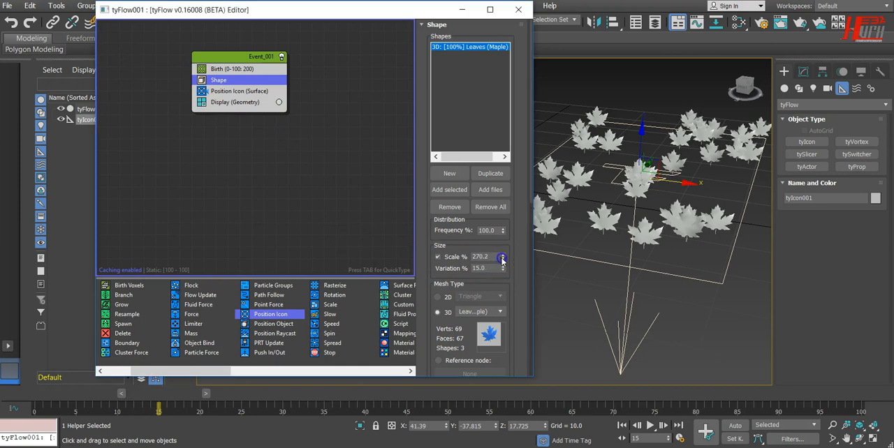
{"action": "type", "text": "10"}
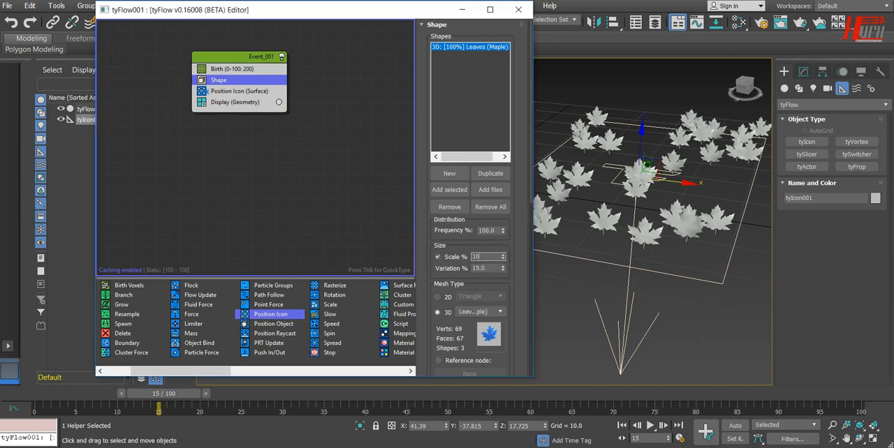
{"action": "type", "text": "0"}
{"action": "key", "text": "Return"}
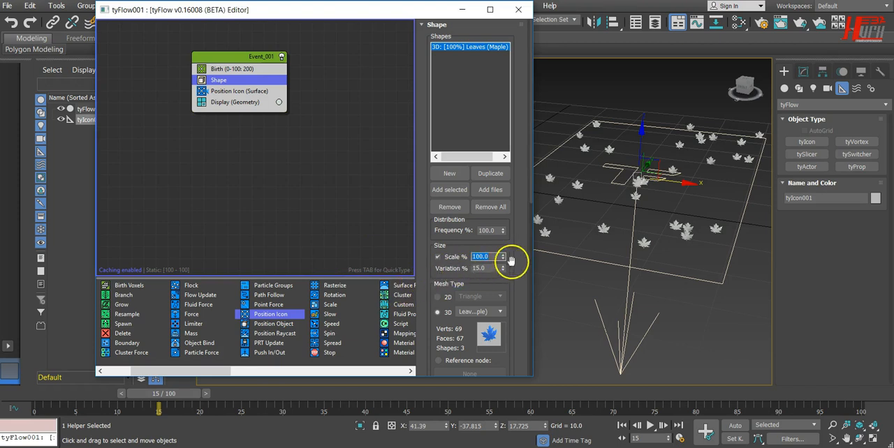
{"action": "left_click_drag", "start_coordinate": [496, 176], "coordinate": [481, 107]}
{"action": "double_click", "coordinate": [489, 269]}
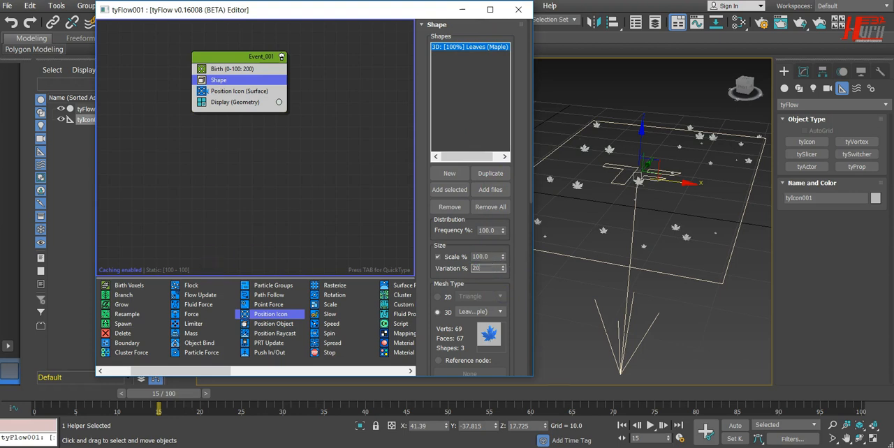
{"action": "type", "text": "20"}
{"action": "key", "text": "Return"}
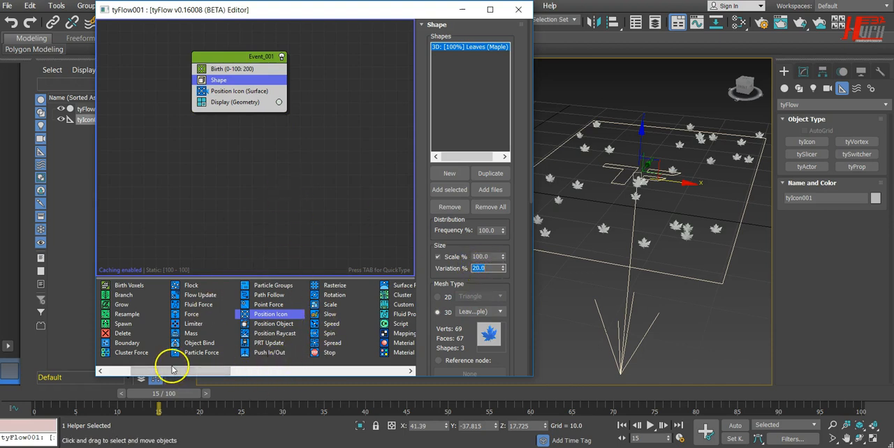
Add a Scale operator below Shape in Event_001 and set its X, Y and Z scale values to 262%.
{"action": "left_click_drag", "start_coordinate": [172, 375], "coordinate": [189, 372]}
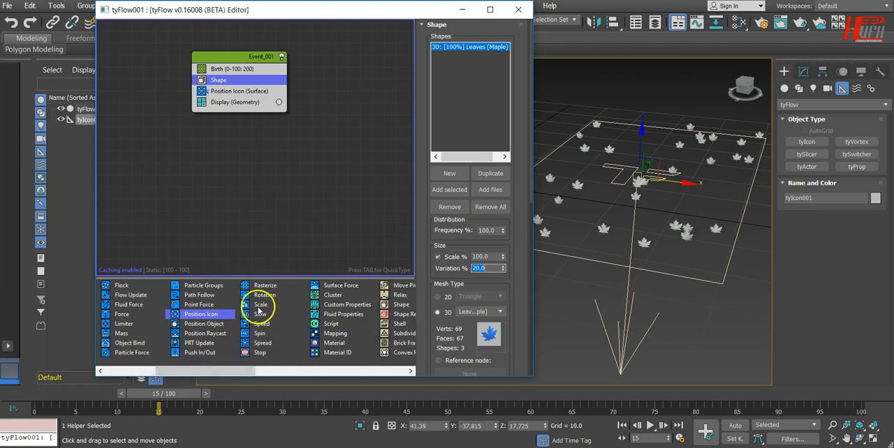
{"action": "left_click_drag", "start_coordinate": [259, 309], "coordinate": [206, 92]}
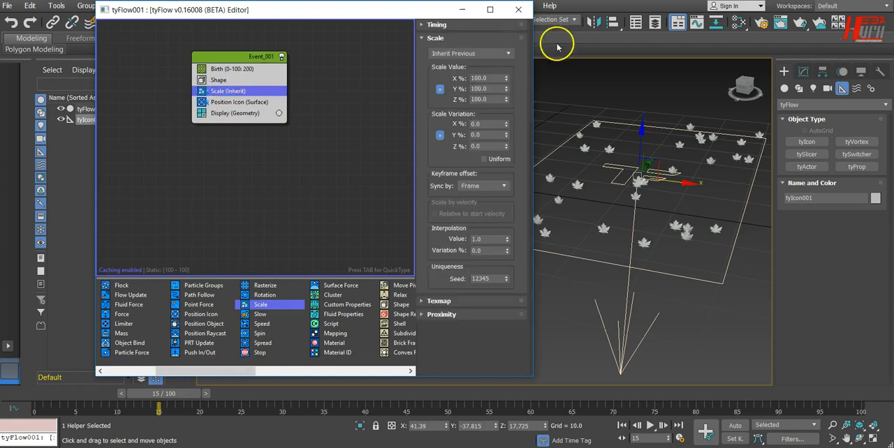
{"action": "left_click_drag", "start_coordinate": [504, 33], "coordinate": [505, 323]}
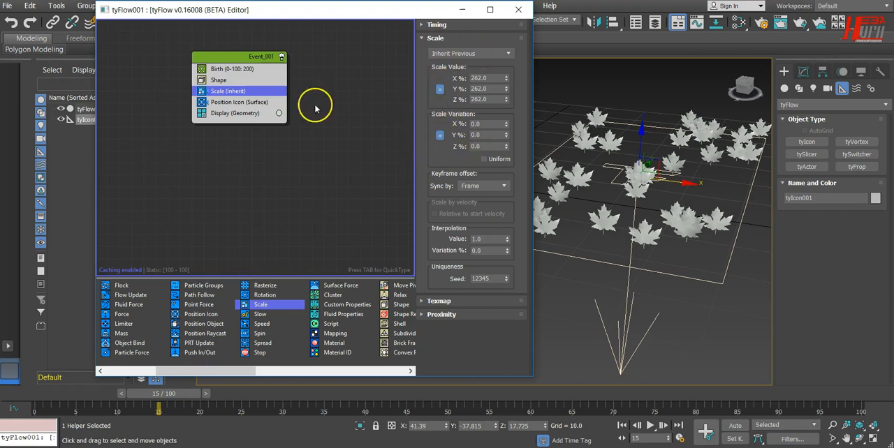
Compare the Shape and Scale operator settings and preview the leaves at frame 9.
{"action": "left_click", "coordinate": [218, 80]}
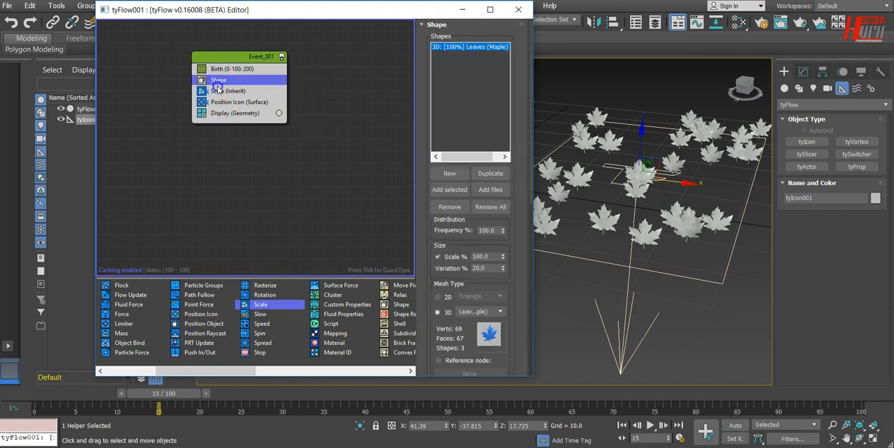
{"action": "left_click", "coordinate": [220, 90]}
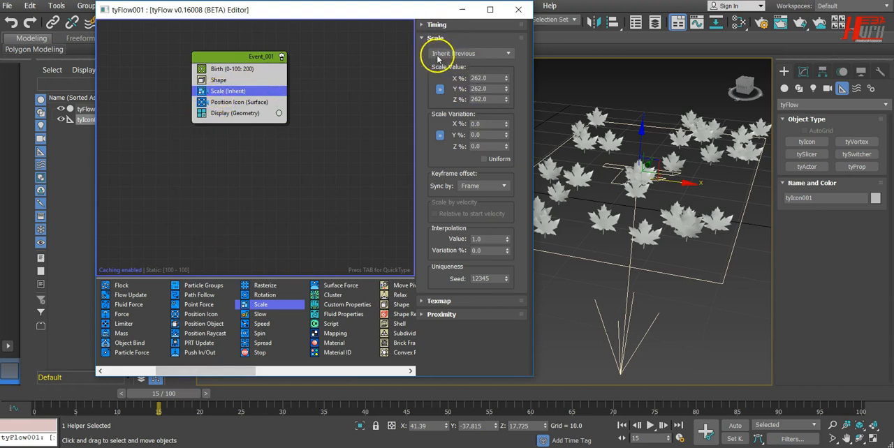
{"action": "left_click_drag", "start_coordinate": [182, 397], "coordinate": [135, 365]}
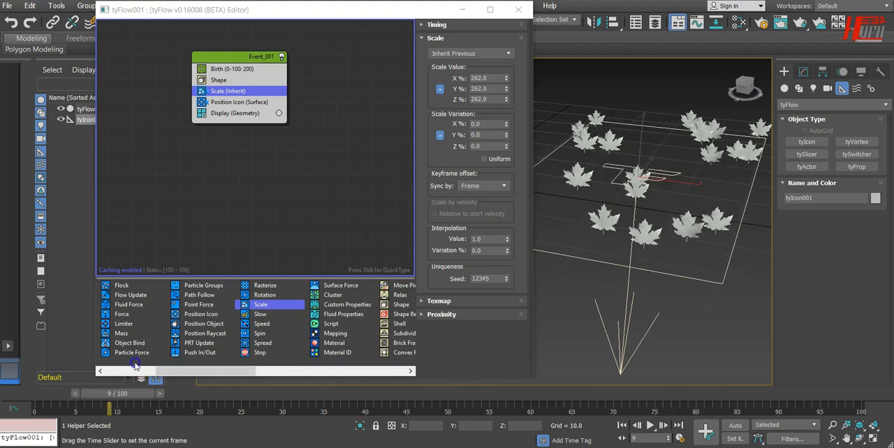
Try the Scale operator's Absolute and Relative Add modes and check the leaves at frame 8.
{"action": "left_click", "coordinate": [473, 53]}
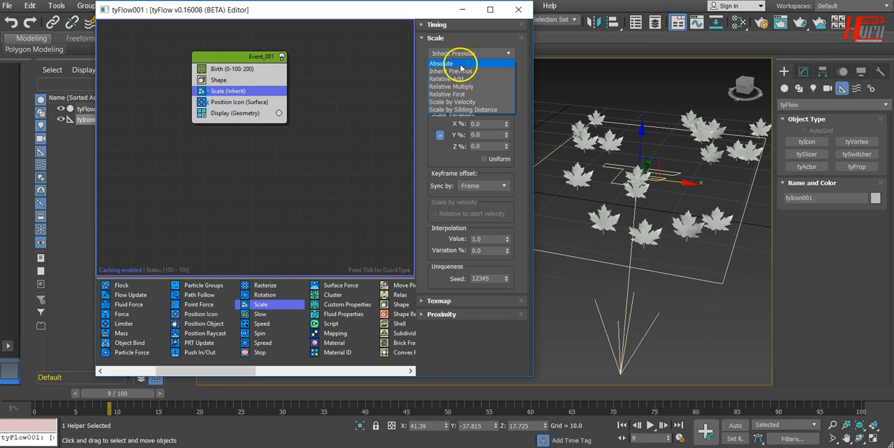
{"action": "left_click", "coordinate": [461, 64]}
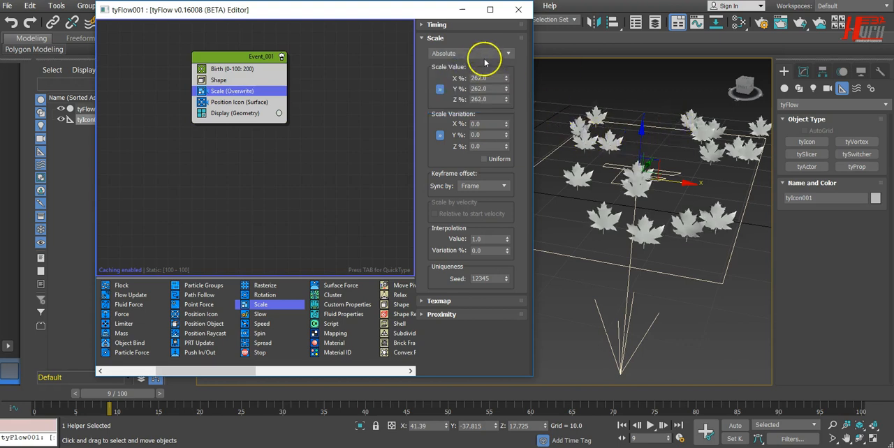
{"action": "left_click", "coordinate": [483, 55]}
{"action": "left_click", "coordinate": [474, 79]}
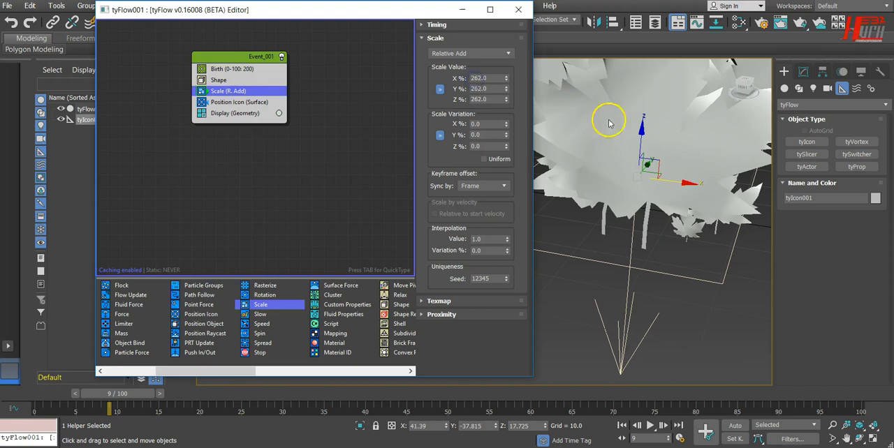
{"action": "scroll", "coordinate": [643, 229], "scroll_direction": "down", "scroll_amount": 4}
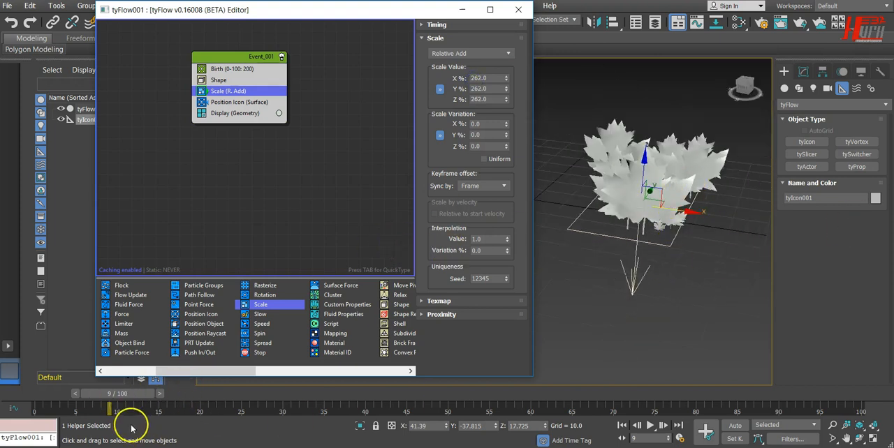
{"action": "left_click_drag", "start_coordinate": [123, 395], "coordinate": [104, 419]}
Try the Scale operator's Relative Multiply, Relative First, Scale by Velocity and Scale by Sibling Distance modes, and return to Inherit Previous.
{"action": "left_click", "coordinate": [452, 53]}
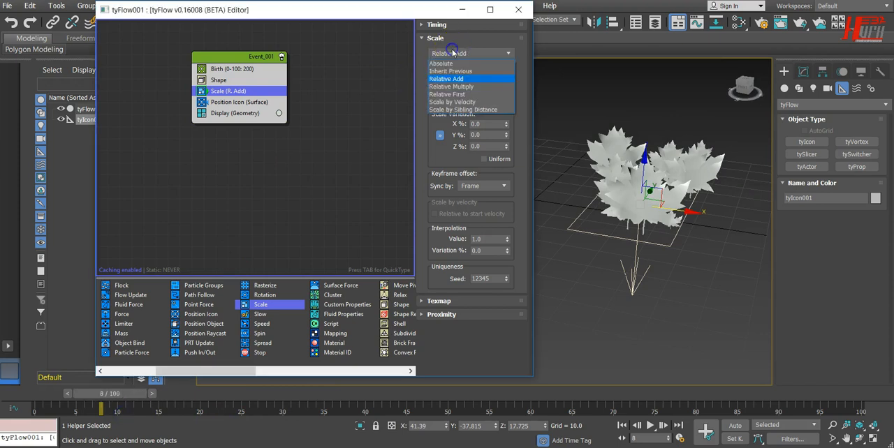
{"action": "left_click", "coordinate": [473, 87]}
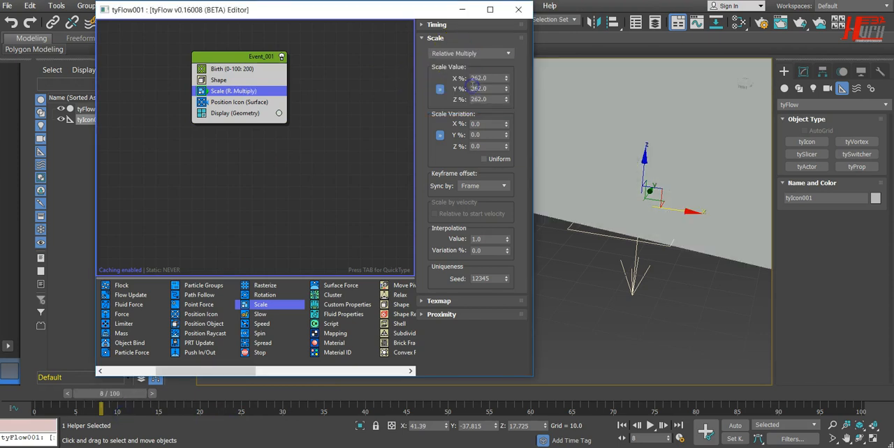
{"action": "left_click", "coordinate": [494, 53]}
{"action": "left_click", "coordinate": [470, 95]}
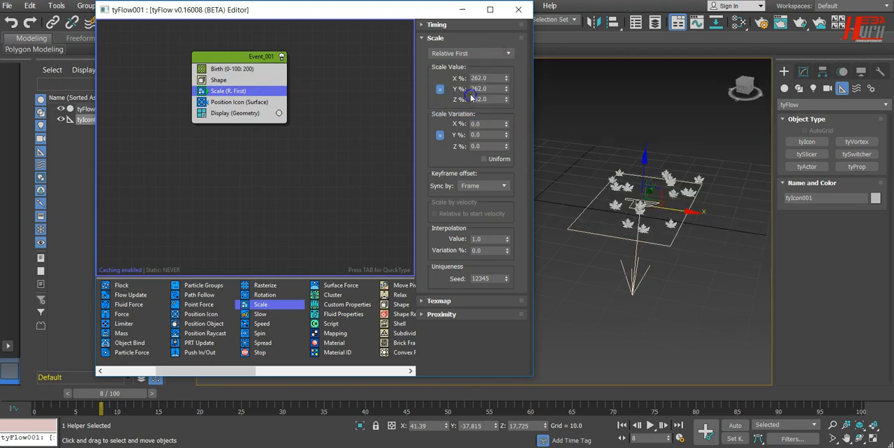
{"action": "left_click", "coordinate": [493, 53]}
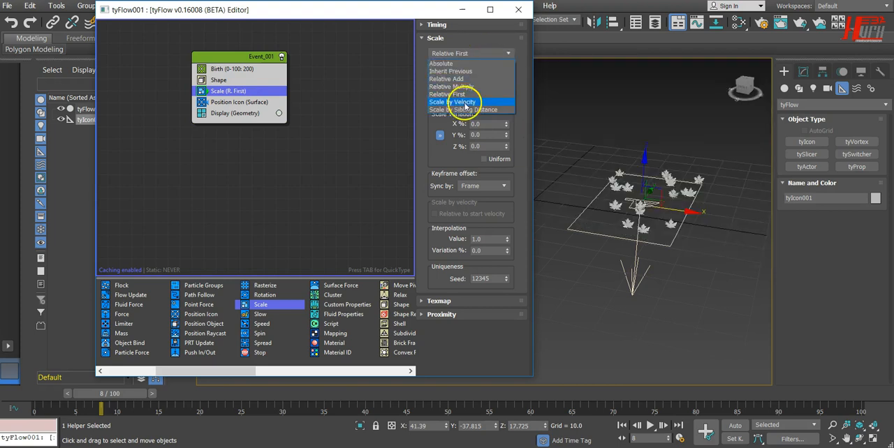
{"action": "left_click", "coordinate": [466, 103]}
{"action": "left_click", "coordinate": [494, 51]}
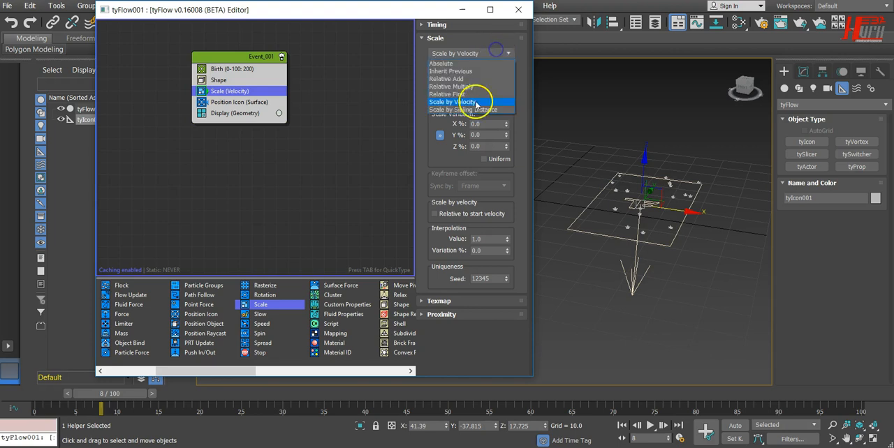
{"action": "left_click", "coordinate": [479, 109]}
{"action": "left_click", "coordinate": [497, 54]}
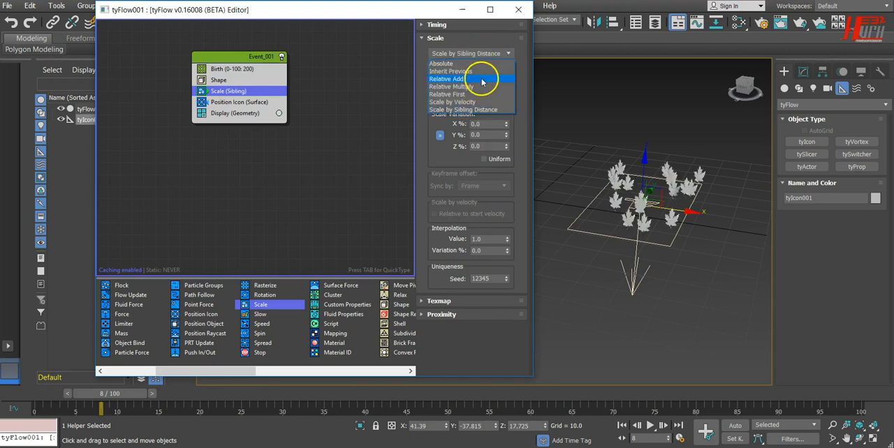
{"action": "left_click", "coordinate": [481, 72]}
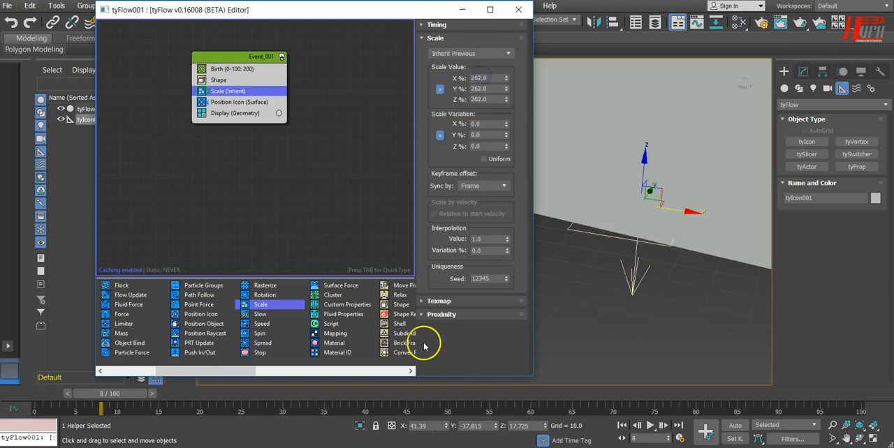
Set the Scale operator's mode to Absolute and preview the leaves at frame 15.
{"action": "left_click", "coordinate": [455, 54]}
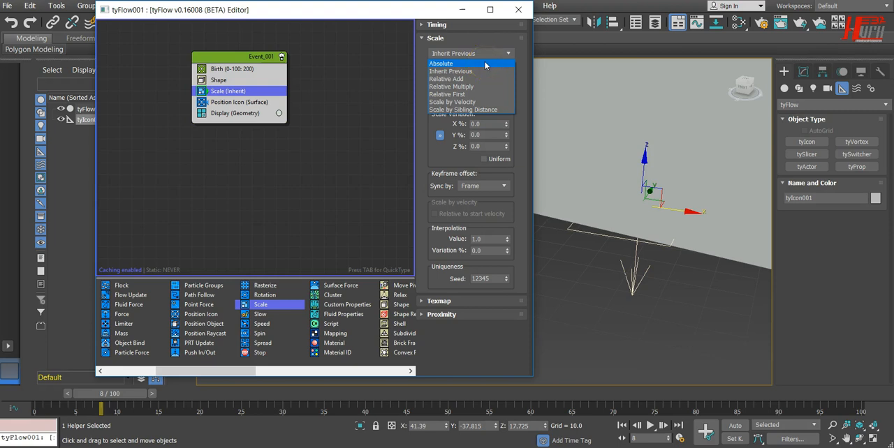
{"action": "left_click", "coordinate": [485, 63]}
{"action": "left_click_drag", "start_coordinate": [87, 405], "coordinate": [149, 415]}
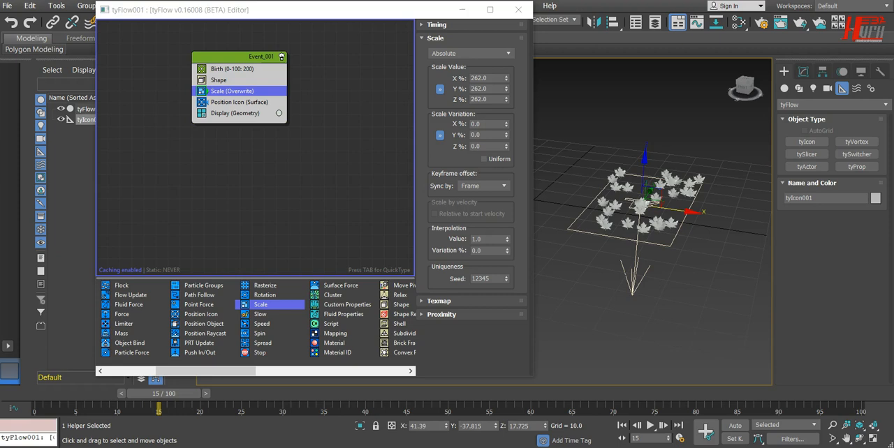
{"action": "left_click", "coordinate": [657, 200]}
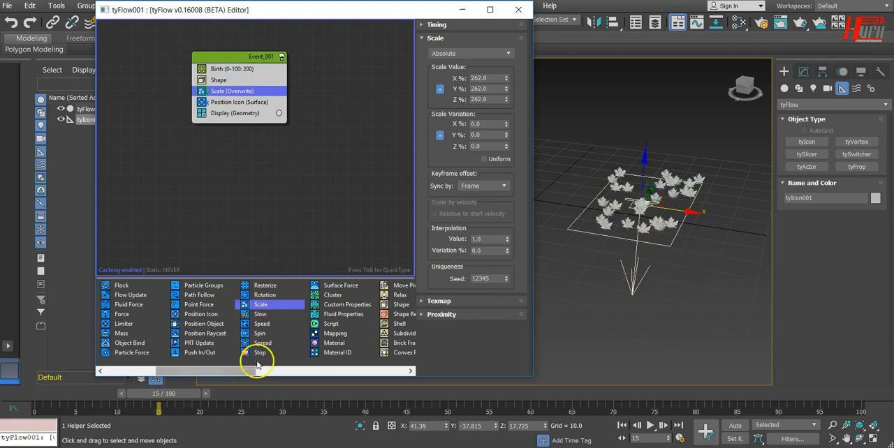
Add a Speed operator between Shape and Scale in Event_001 and preview the leaves at frame 6.
{"action": "left_click_drag", "start_coordinate": [261, 325], "coordinate": [262, 323]}
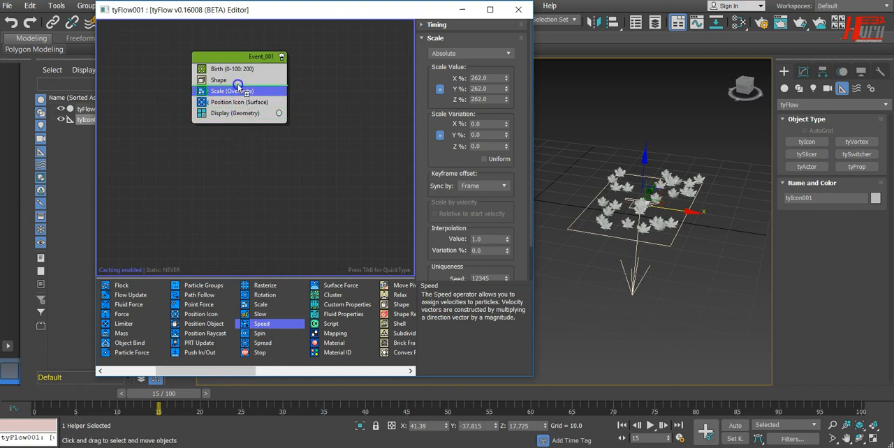
{"action": "left_click_drag", "start_coordinate": [246, 97], "coordinate": [246, 95]}
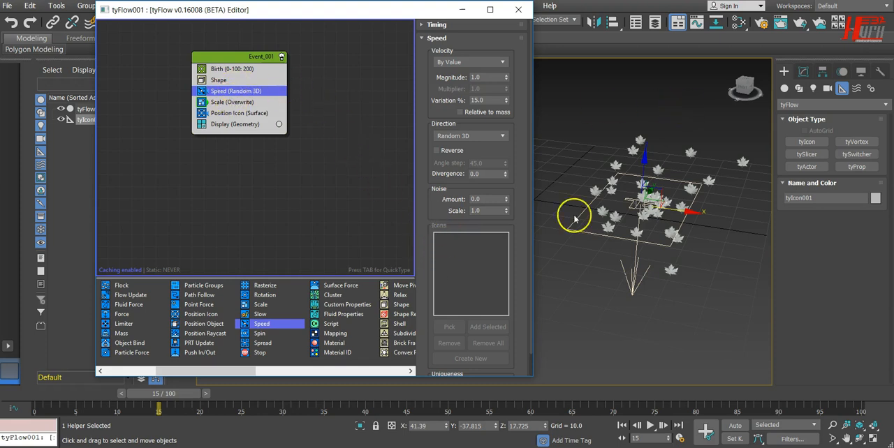
{"action": "left_click_drag", "start_coordinate": [175, 390], "coordinate": [109, 324]}
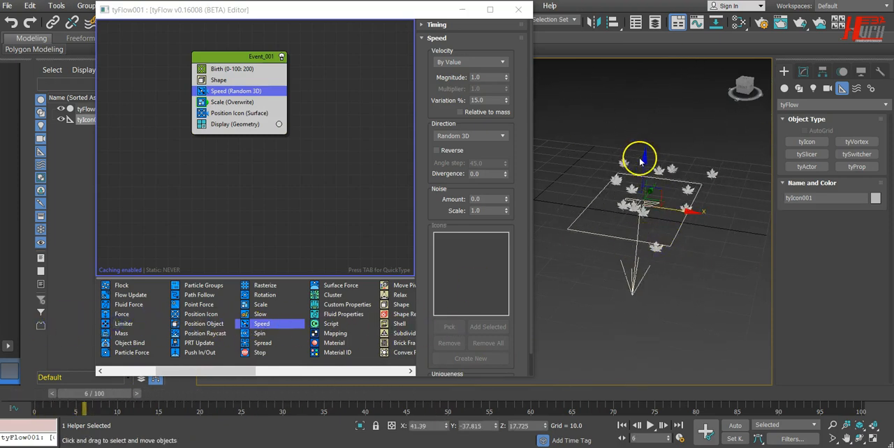
Raise the tyIcon emitter along Z to a height of about 40 and return to frame 0.
{"action": "left_click_drag", "start_coordinate": [643, 159], "coordinate": [654, 67]}
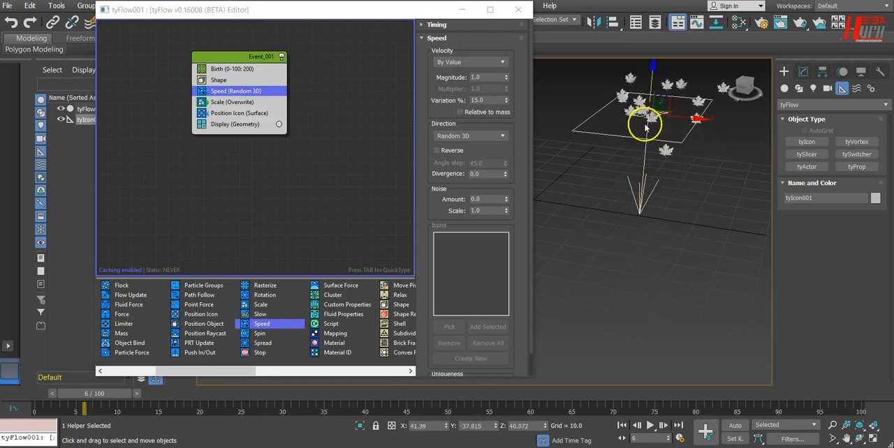
{"action": "left_click_drag", "start_coordinate": [106, 393], "coordinate": [40, 411]}
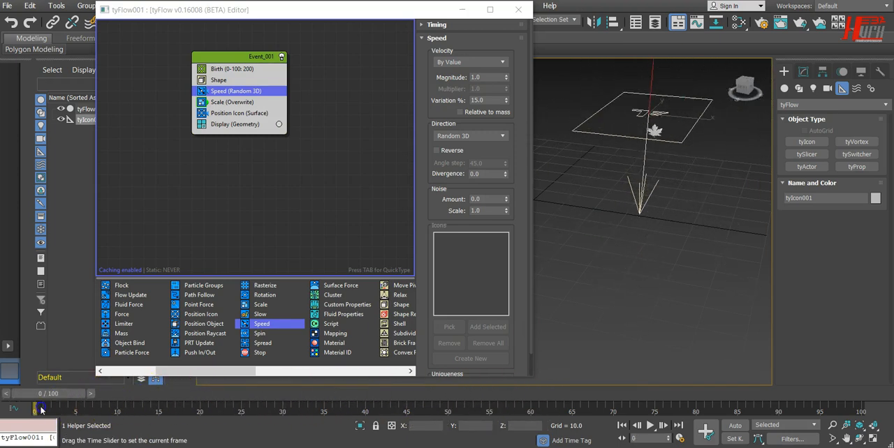
{"action": "left_click", "coordinate": [385, 84]}
Set the Speed operator's direction to Along Icon Arrow and pick tyIcon001 as its icon.
{"action": "left_click", "coordinate": [485, 62]}
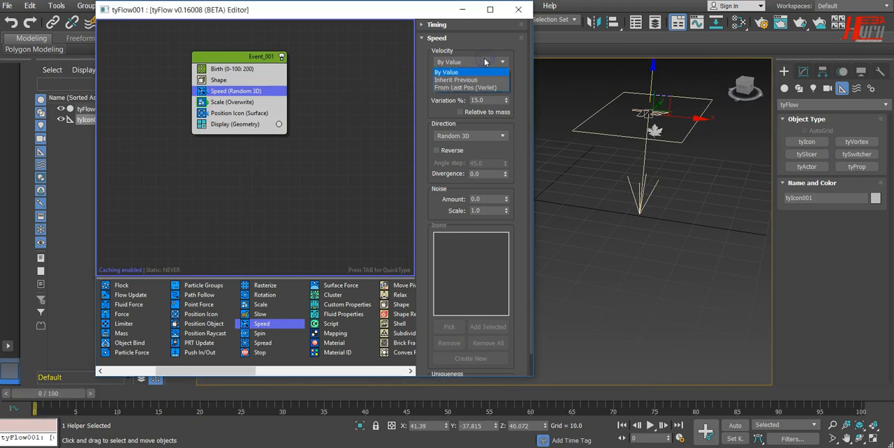
{"action": "left_click", "coordinate": [518, 144]}
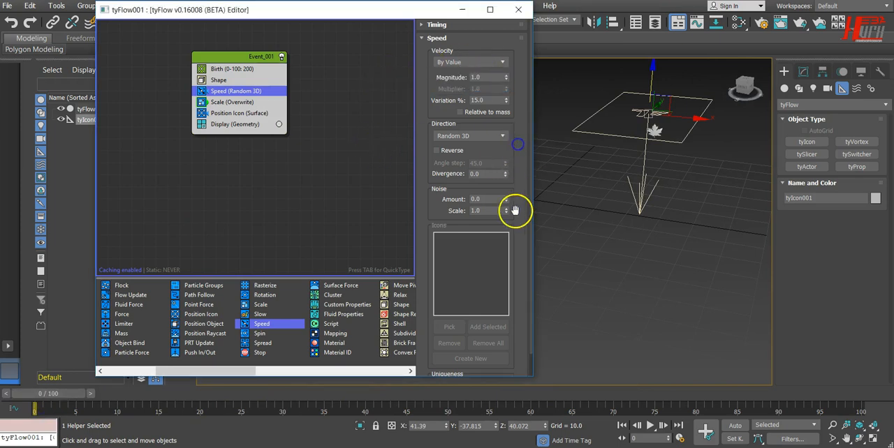
{"action": "left_click", "coordinate": [485, 137]}
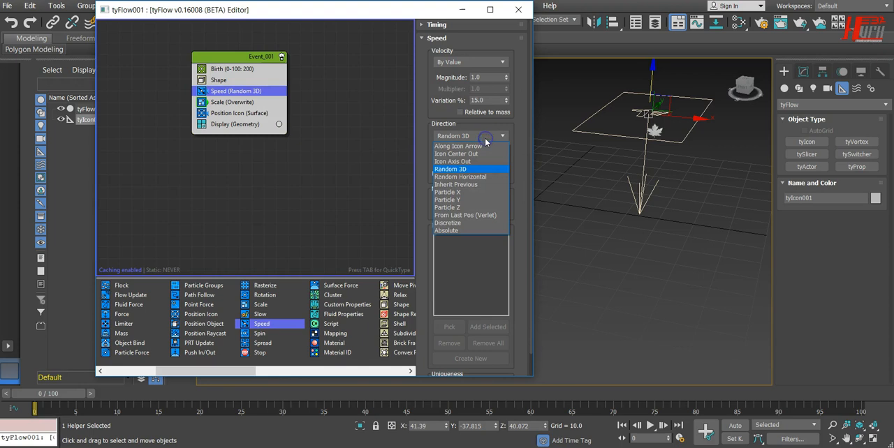
{"action": "left_click", "coordinate": [484, 147]}
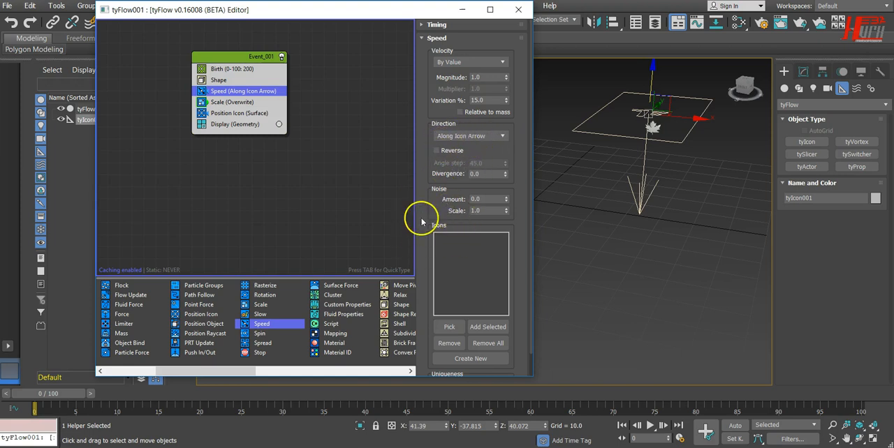
{"action": "left_click", "coordinate": [455, 331]}
{"action": "left_click", "coordinate": [648, 137]}
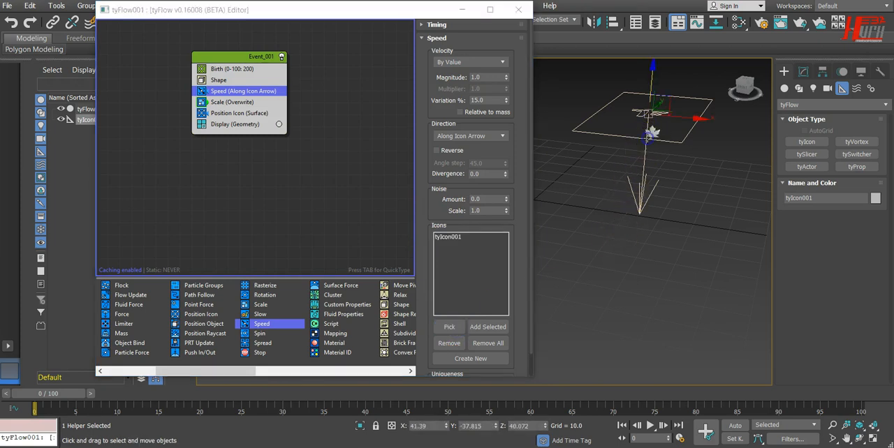
Preview the leaves' motion along the icon arrow at frames 74 and 12, and start the animation playback.
{"action": "left_click_drag", "start_coordinate": [68, 395], "coordinate": [656, 424]}
{"action": "left_click", "coordinate": [633, 124]}
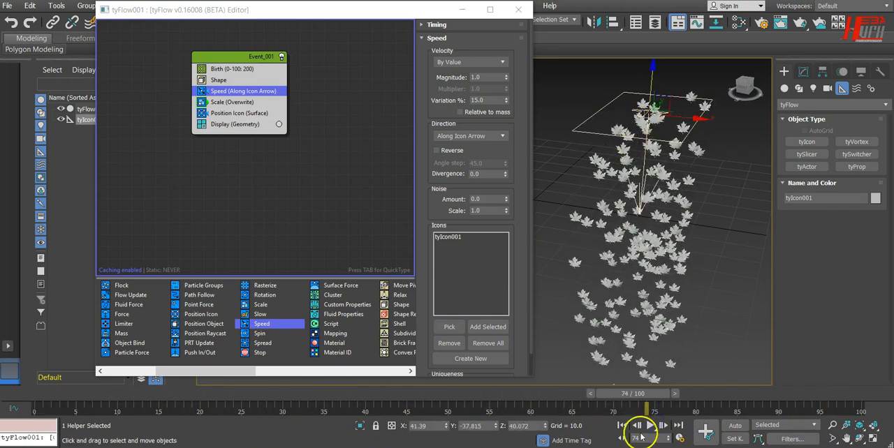
{"action": "middle_click_drag", "start_coordinate": [672, 363], "coordinate": [636, 314], "text": "alt"}
{"action": "left_click_drag", "start_coordinate": [630, 407], "coordinate": [134, 415]}
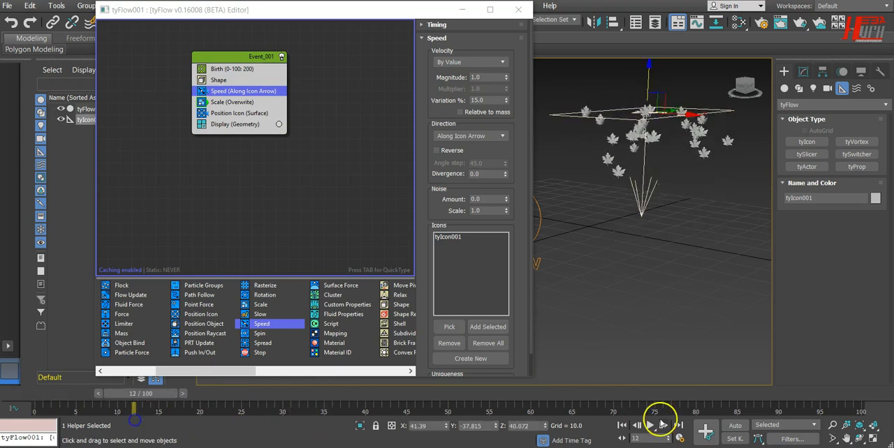
{"action": "left_click", "coordinate": [651, 426]}
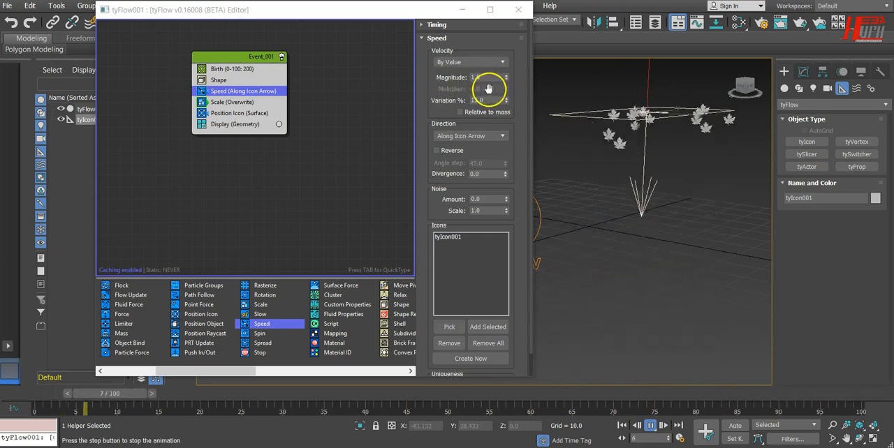
Set the Speed operator's magnitude to 5.
{"action": "left_click_drag", "start_coordinate": [489, 78], "coordinate": [441, 74]}
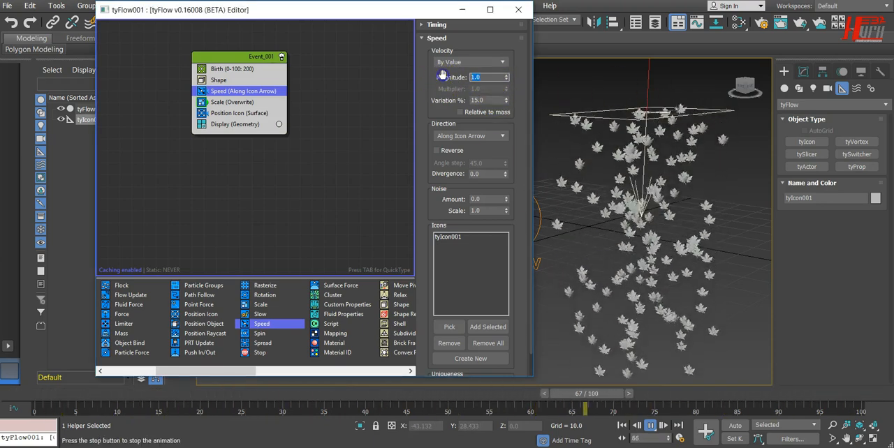
{"action": "type", "text": "5"}
{"action": "key", "text": "Return"}
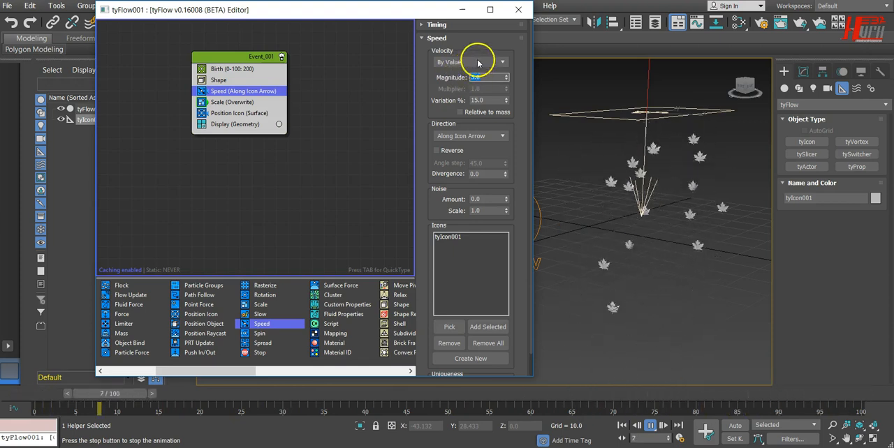
Try the Inherit Previous and From Last Pos (Verlet) velocity modes of the Speed operator and return to By Value.
{"action": "left_click", "coordinate": [478, 63]}
{"action": "left_click", "coordinate": [437, 80]}
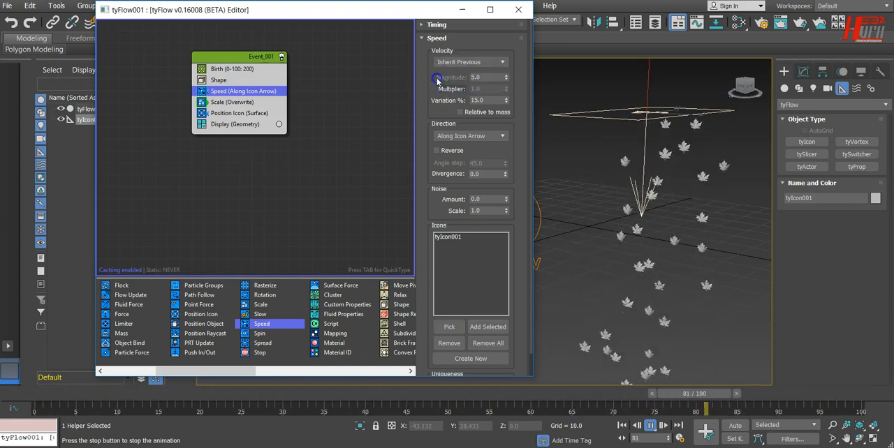
{"action": "left_click", "coordinate": [492, 61]}
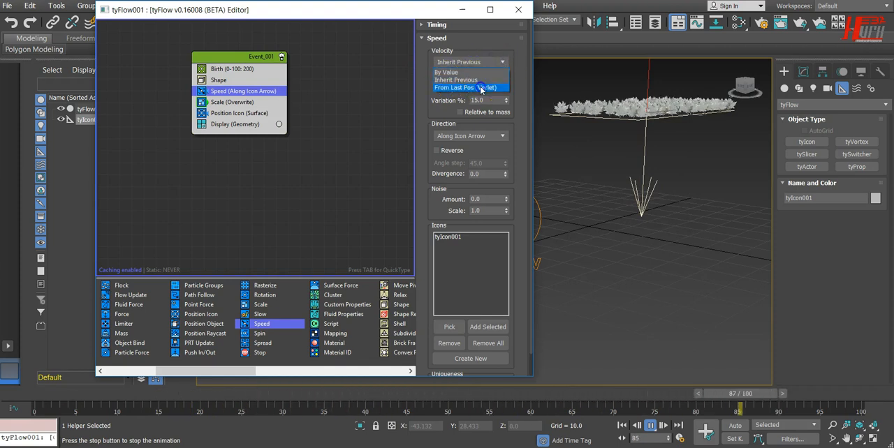
{"action": "left_click", "coordinate": [480, 88]}
{"action": "left_click", "coordinate": [487, 67]}
{"action": "left_click", "coordinate": [486, 70]}
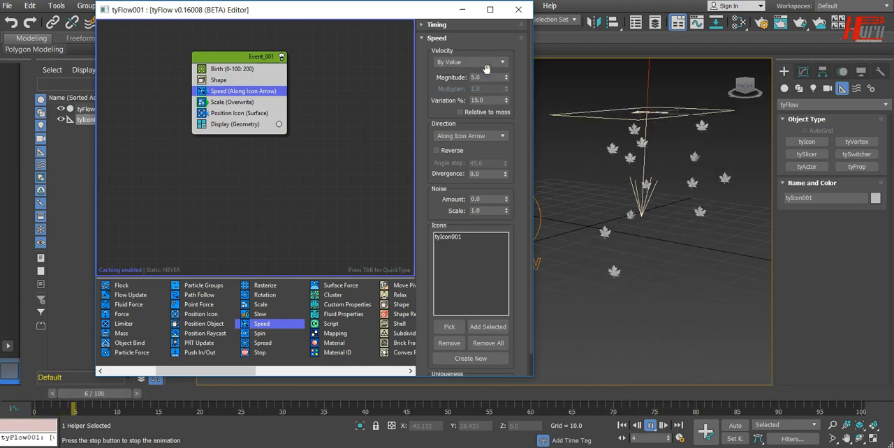
Set the Speed operator's variation to 35% and review its available direction options, keeping Along Icon Arrow.
{"action": "left_click", "coordinate": [489, 100]}
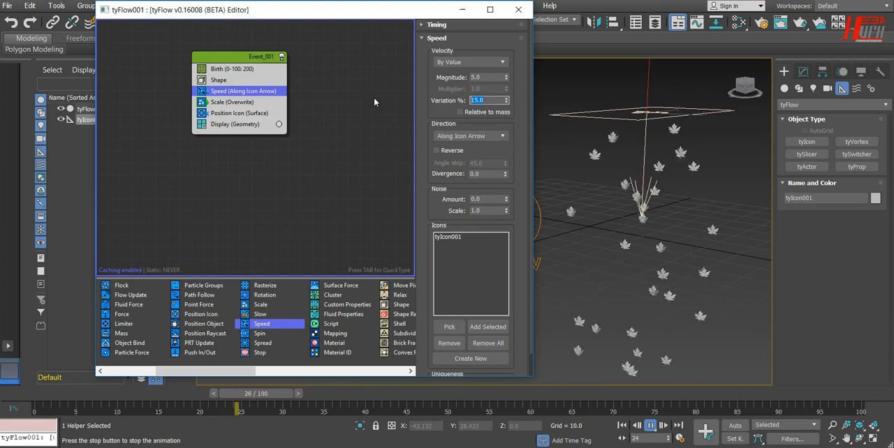
{"action": "type", "text": "35"}
{"action": "key", "text": "Return"}
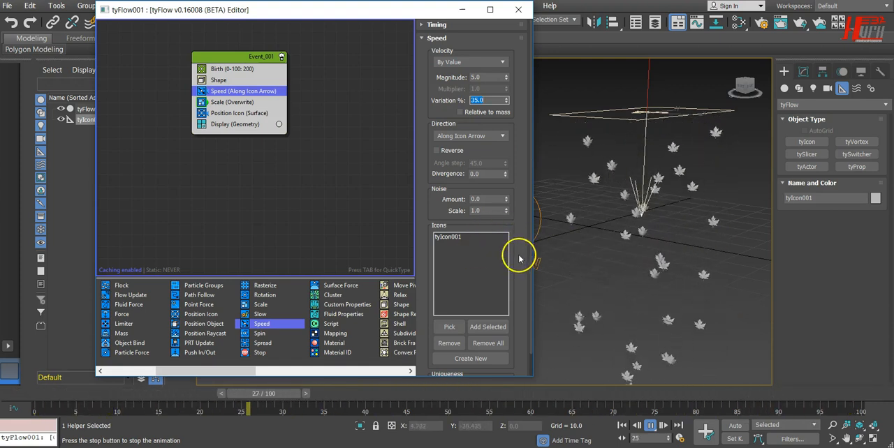
{"action": "scroll", "coordinate": [520, 223], "scroll_direction": "down", "scroll_amount": 2}
{"action": "scroll", "coordinate": [521, 103], "scroll_direction": "up", "scroll_amount": 2}
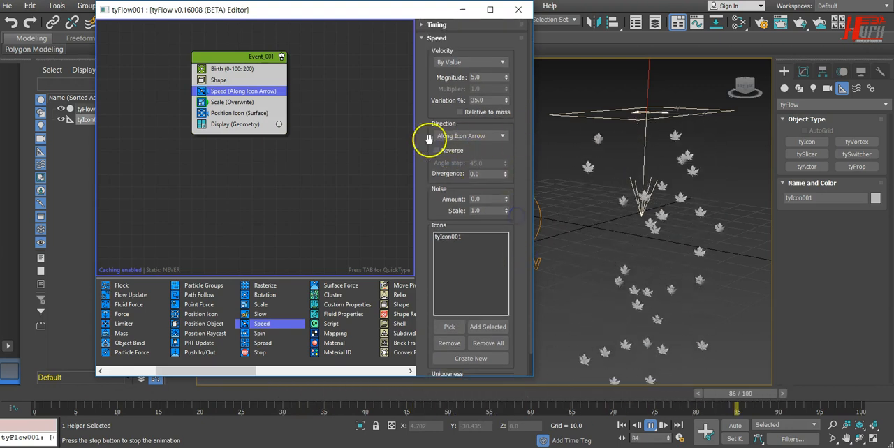
{"action": "left_click", "coordinate": [467, 136]}
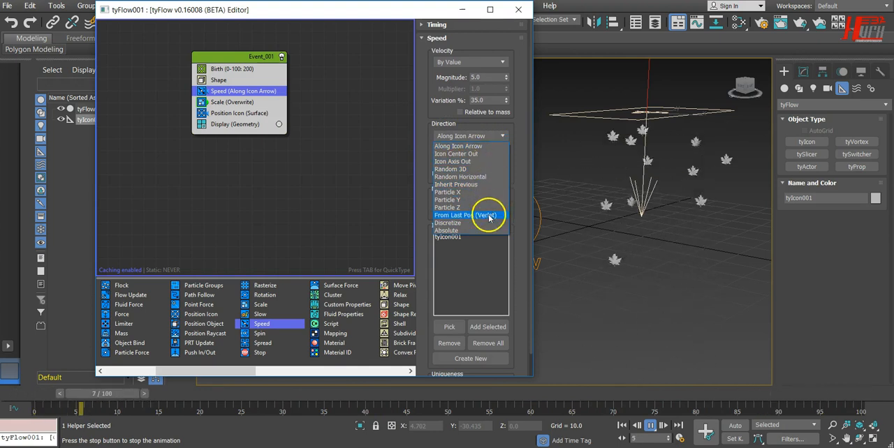
{"action": "left_click", "coordinate": [513, 117]}
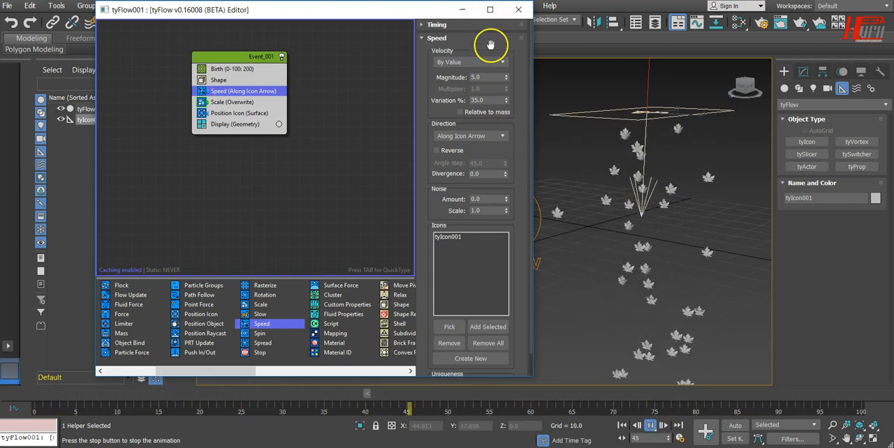
Set the Speed operator's magnitude to 3 and stop the animation playback.
{"action": "left_click", "coordinate": [493, 81]}
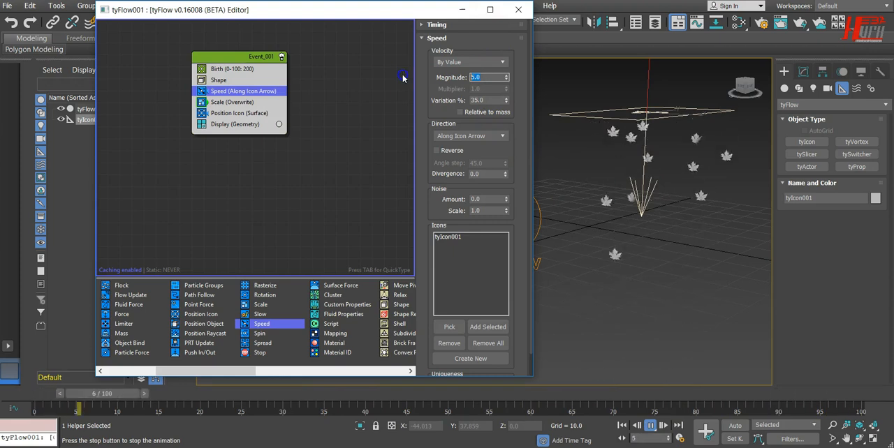
{"action": "type", "text": "3"}
{"action": "key", "text": "Return"}
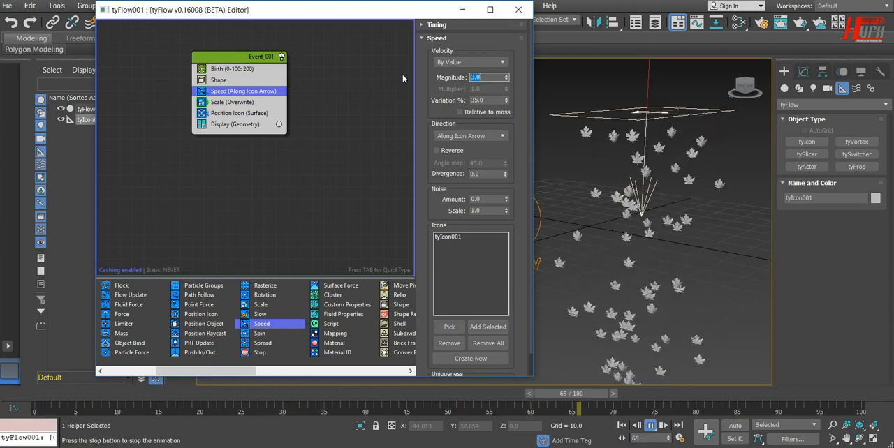
{"action": "left_click", "coordinate": [650, 425]}
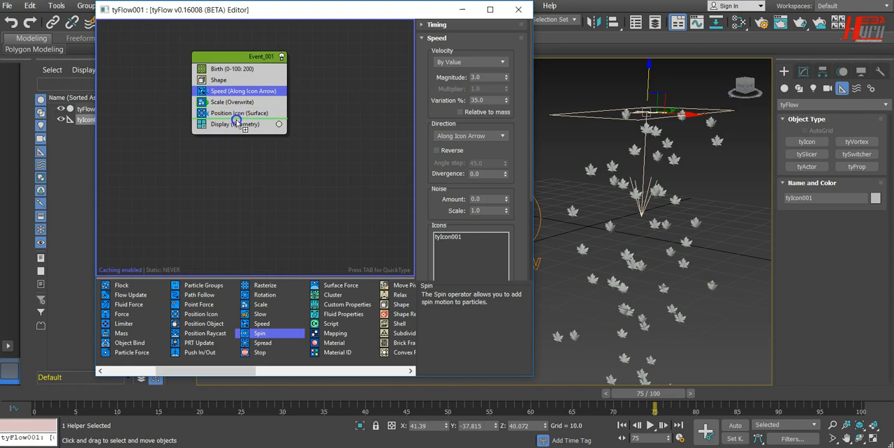
Add a Spin operator between Scale and Position Icon in Event_001 and play the animation from the first frame.
{"action": "left_click_drag", "start_coordinate": [241, 111], "coordinate": [240, 108]}
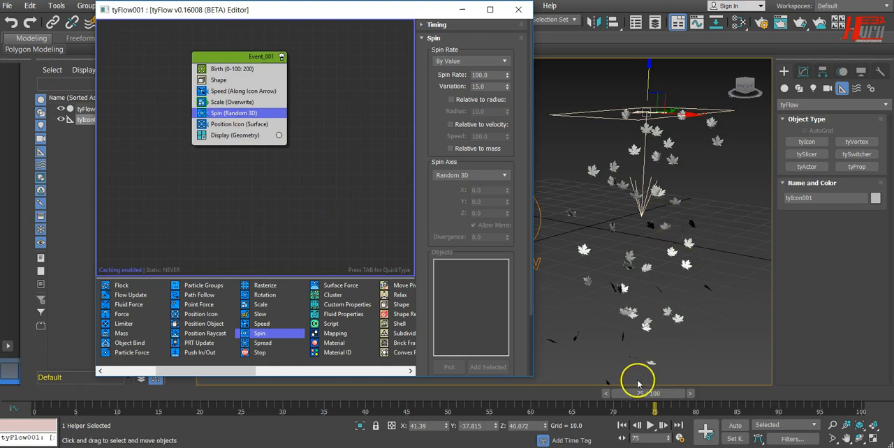
{"action": "left_click", "coordinate": [622, 426]}
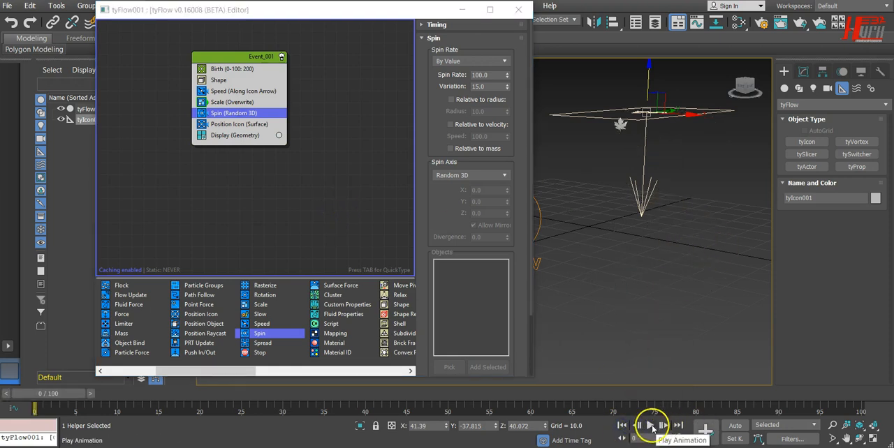
{"action": "left_click", "coordinate": [650, 426]}
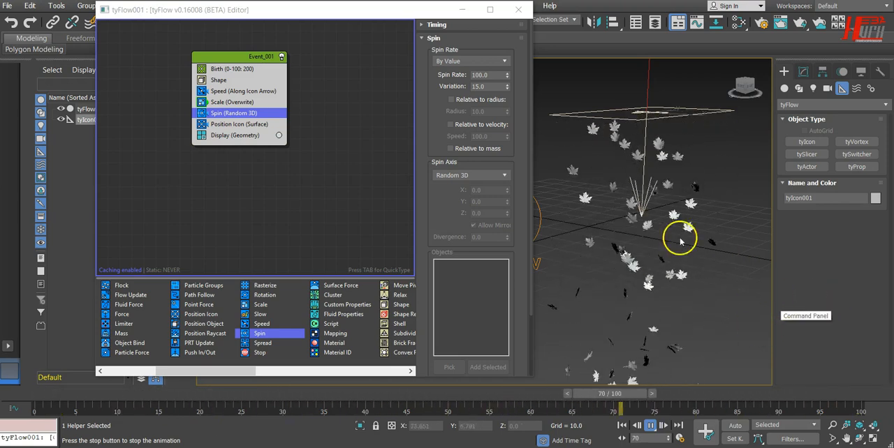
Move the tyFlow editor window to uncover more of the viewport and check the Spin Rate modes, keeping By Value.
{"action": "left_click_drag", "start_coordinate": [449, 8], "coordinate": [372, 15]}
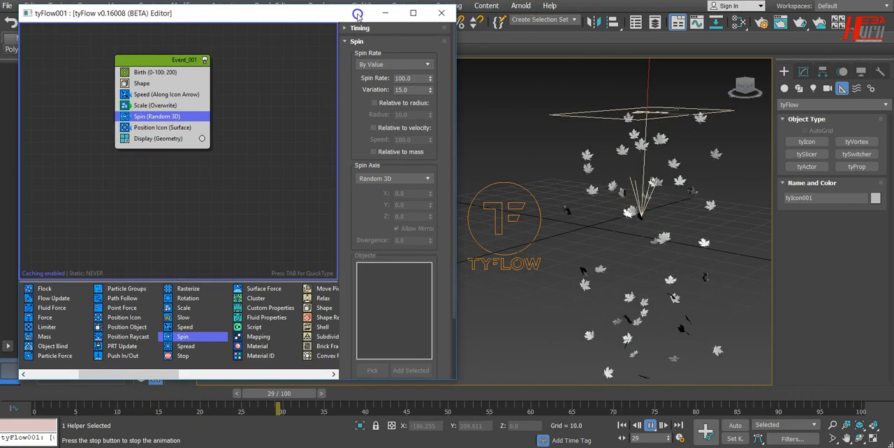
{"action": "left_click", "coordinate": [425, 65]}
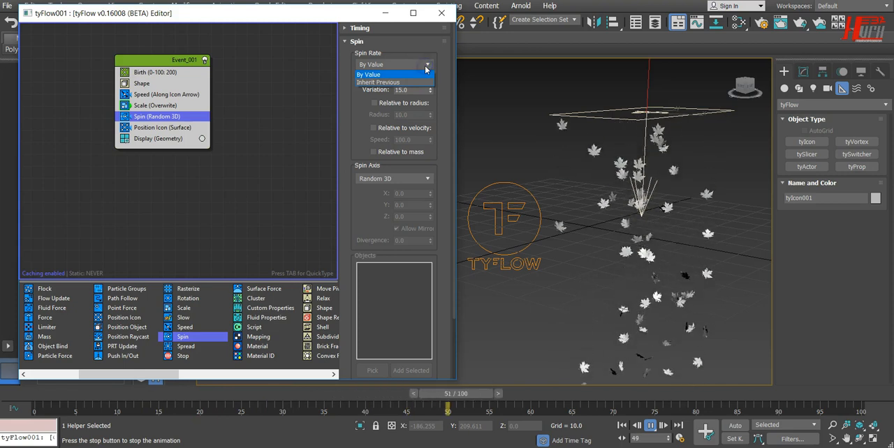
{"action": "left_click", "coordinate": [426, 65]}
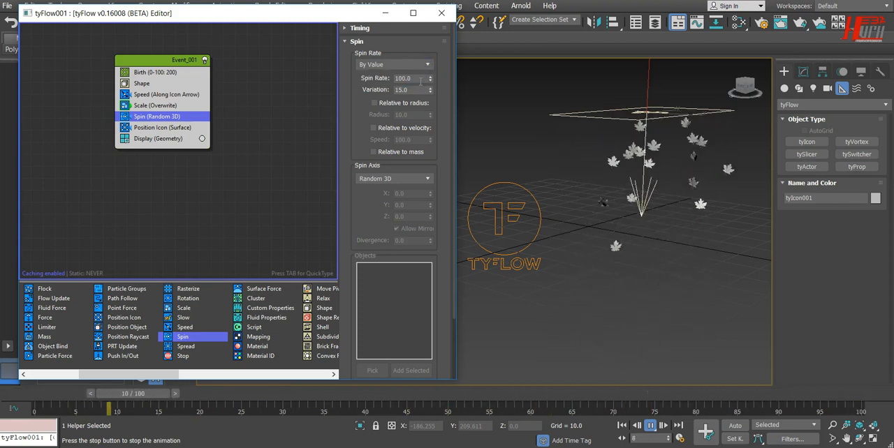
Set the Spin operator's variation to 35 and make the spin rate relative to velocity.
{"action": "left_click", "coordinate": [419, 90]}
{"action": "type", "text": "35"}
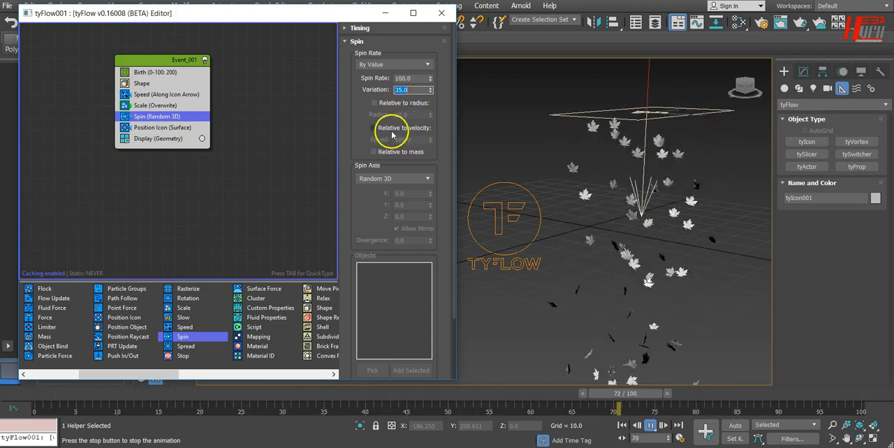
{"action": "left_click", "coordinate": [373, 129]}
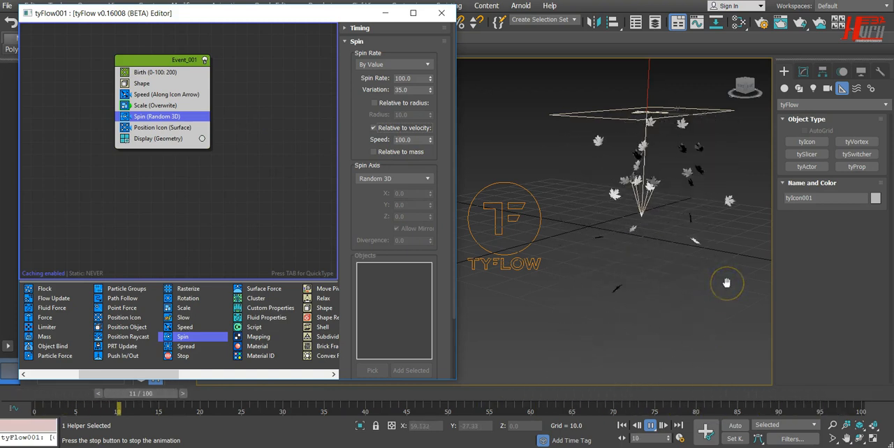
{"action": "left_click", "coordinate": [374, 128]}
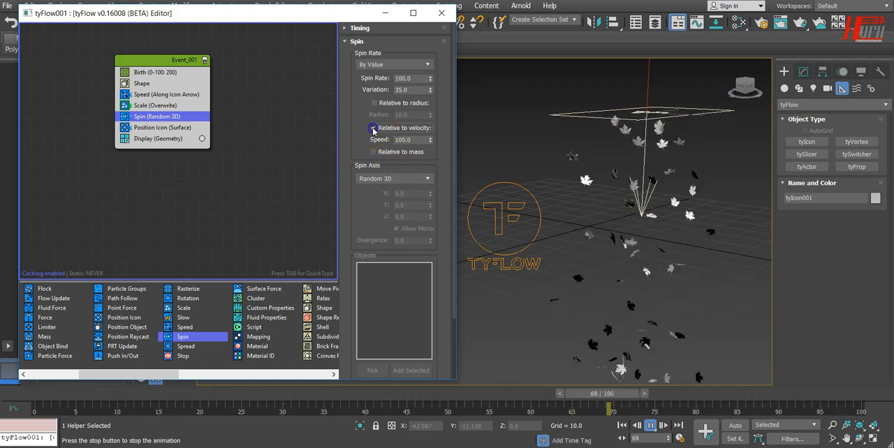
{"action": "left_click", "coordinate": [374, 128]}
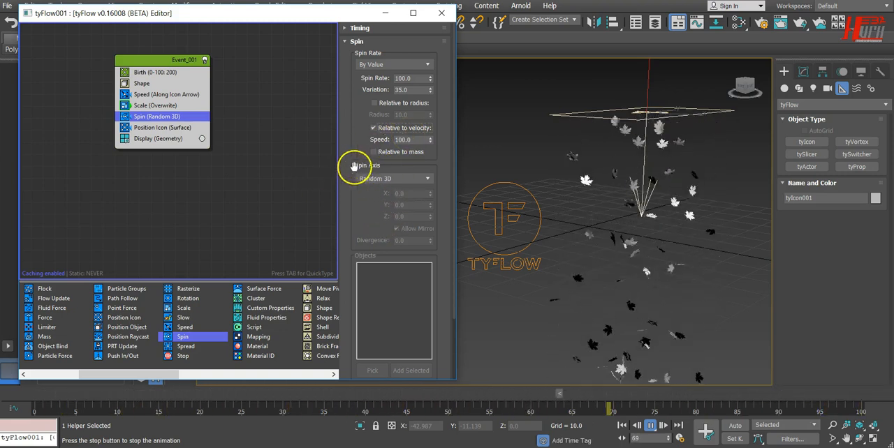
Try the World Space, Inherit Previous and Travel Direction modes for the Spin operator's axis.
{"action": "left_click", "coordinate": [391, 178]}
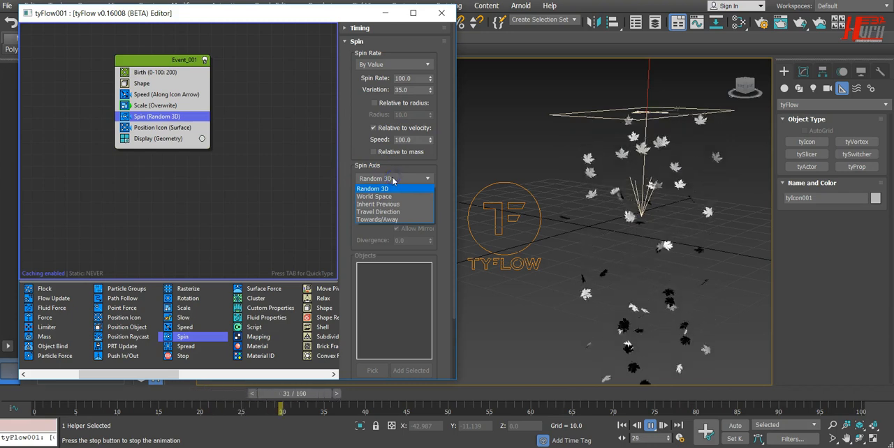
{"action": "left_click", "coordinate": [401, 198]}
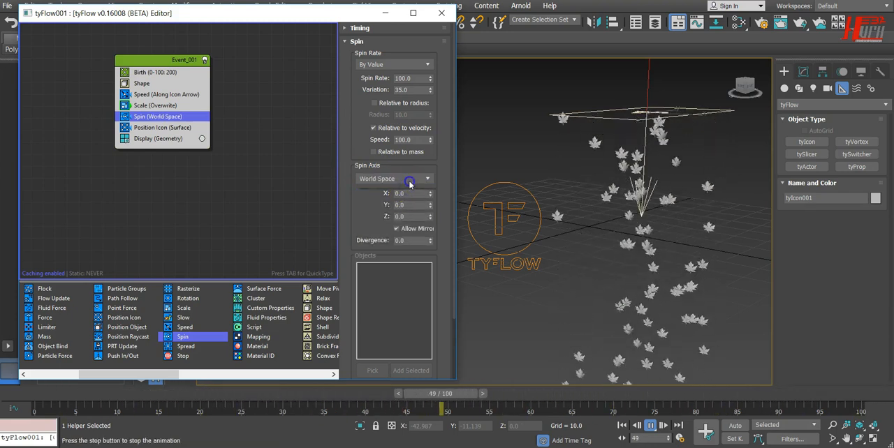
{"action": "left_click", "coordinate": [409, 180]}
{"action": "left_click", "coordinate": [408, 204]}
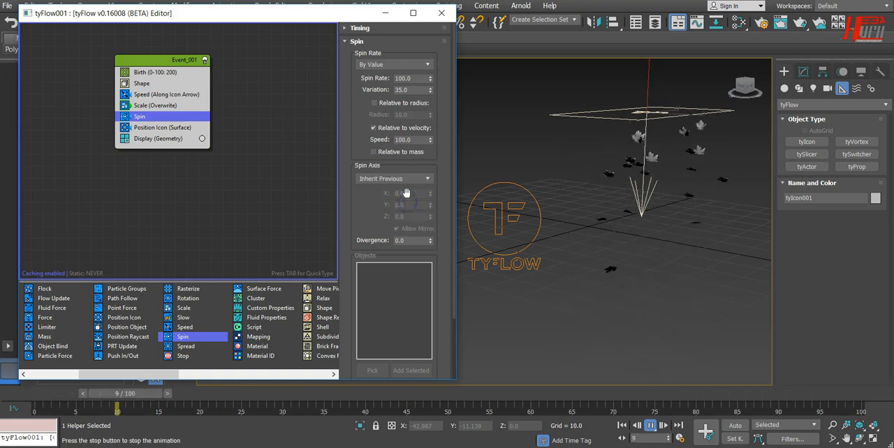
{"action": "left_click", "coordinate": [416, 180]}
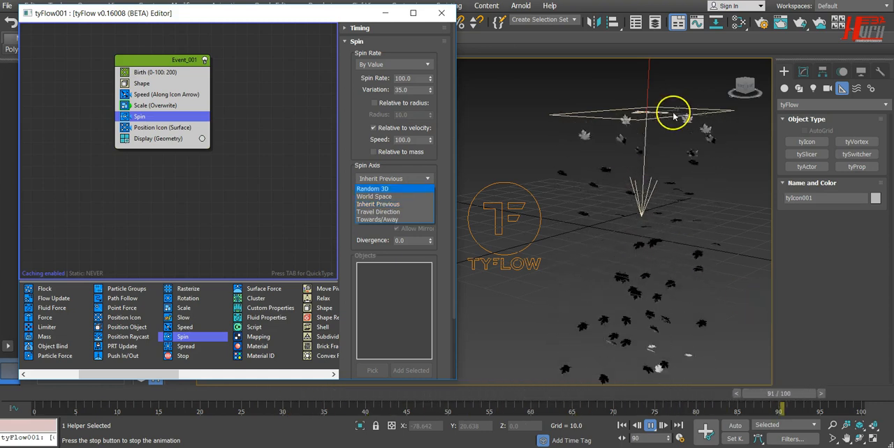
{"action": "left_click", "coordinate": [409, 213]}
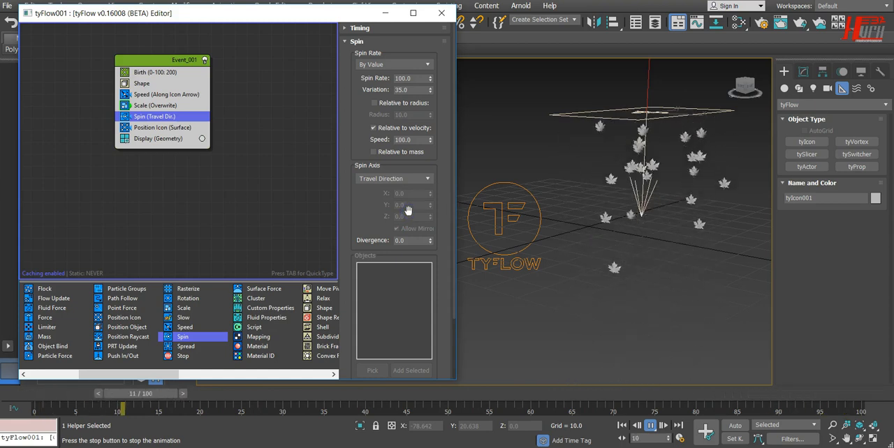
Set the Spin operator's axis mode to Towards/Away.
{"action": "left_click", "coordinate": [393, 179]}
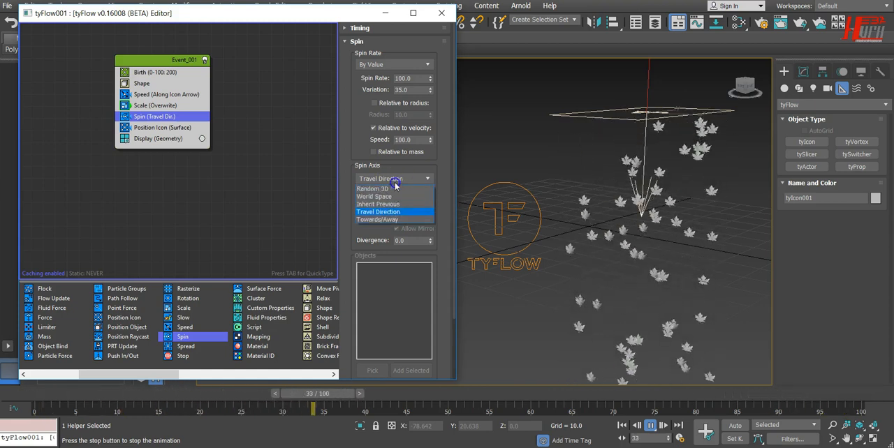
{"action": "left_click", "coordinate": [383, 220]}
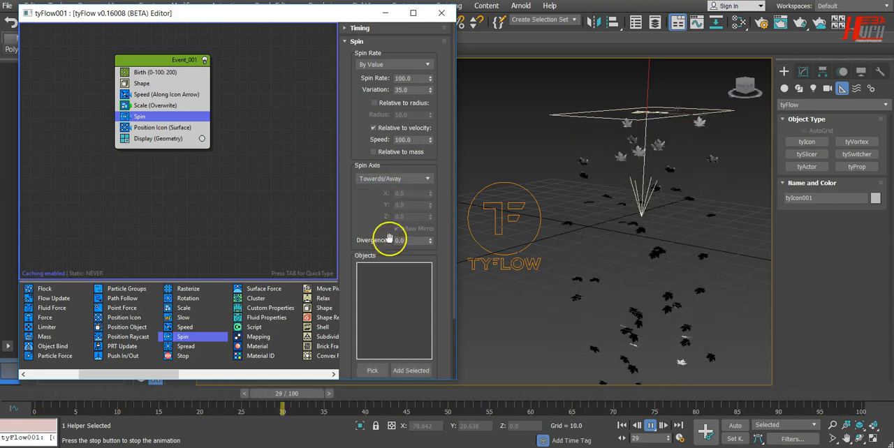
{"action": "left_click", "coordinate": [414, 181]}
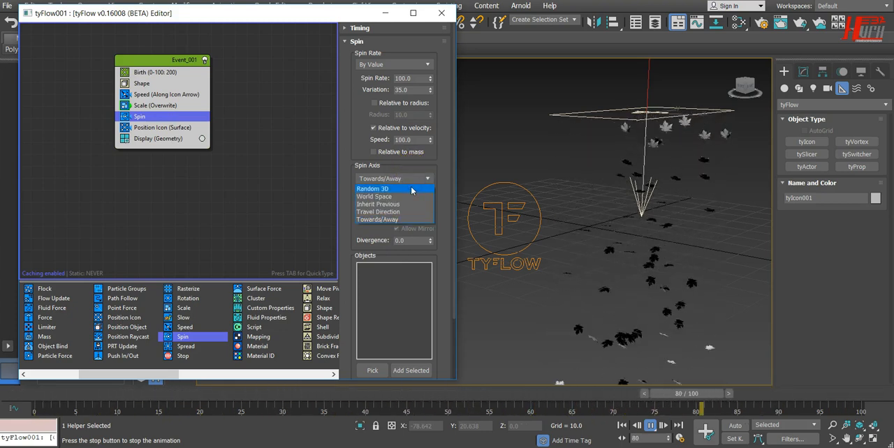
{"action": "left_click", "coordinate": [367, 129]}
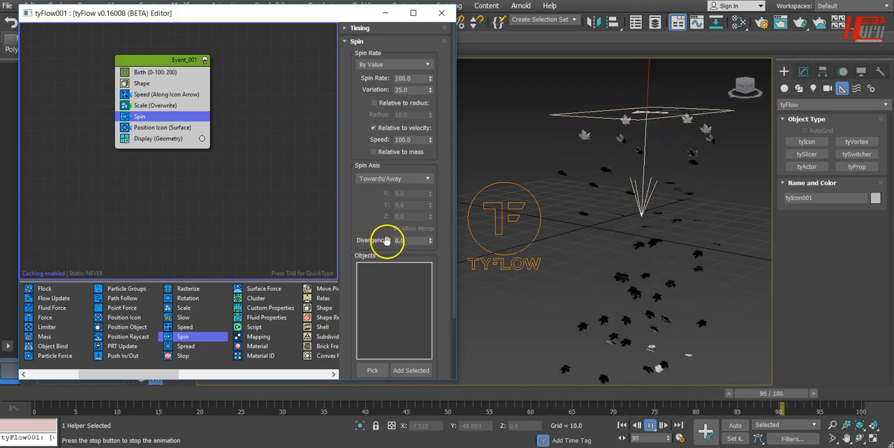
Set the spin axis divergence to 20 and look over the Spin operator's Objects and Uniqueness settings.
{"action": "left_click", "coordinate": [415, 242]}
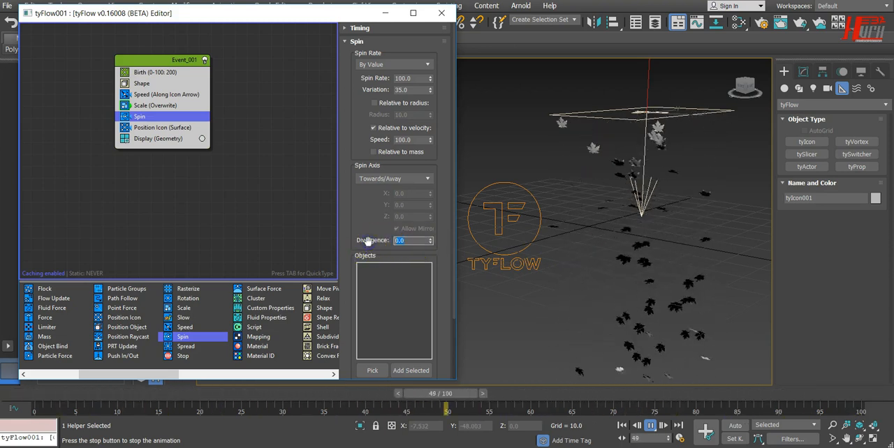
{"action": "type", "text": "20"}
{"action": "key", "text": "Return"}
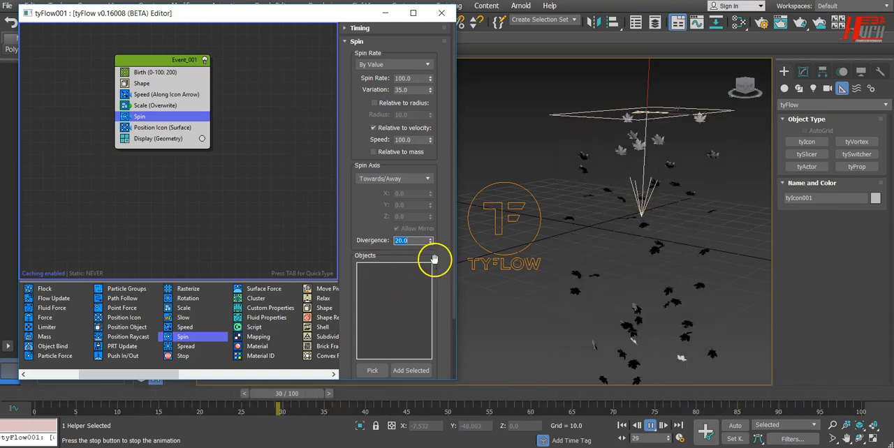
{"action": "scroll", "coordinate": [433, 211], "scroll_direction": "down", "scroll_amount": 2}
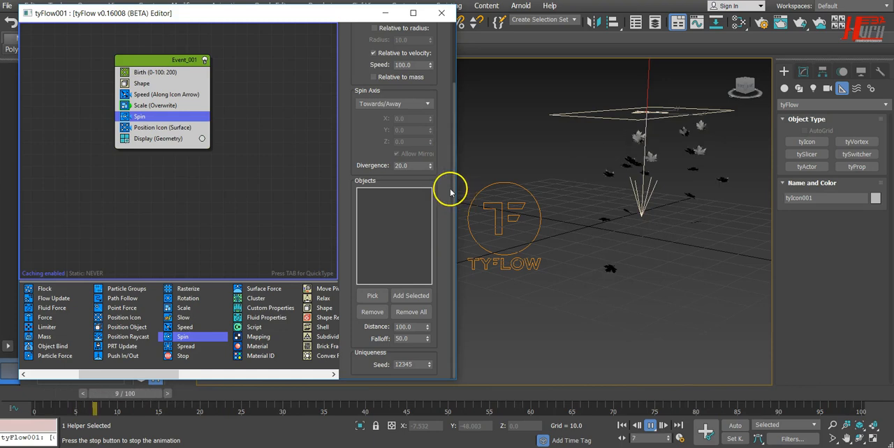
{"action": "scroll", "coordinate": [439, 189], "scroll_direction": "up", "scroll_amount": 1}
{"action": "scroll", "coordinate": [439, 193], "scroll_direction": "up", "scroll_amount": 3}
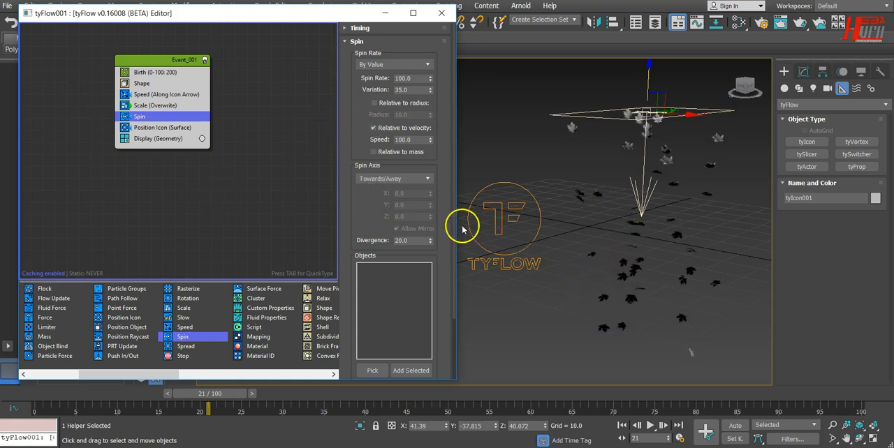
Widen the tyFlow editor window and reposition the Event_001 node within the graph.
{"action": "left_click_drag", "start_coordinate": [456, 209], "coordinate": [590, 213]}
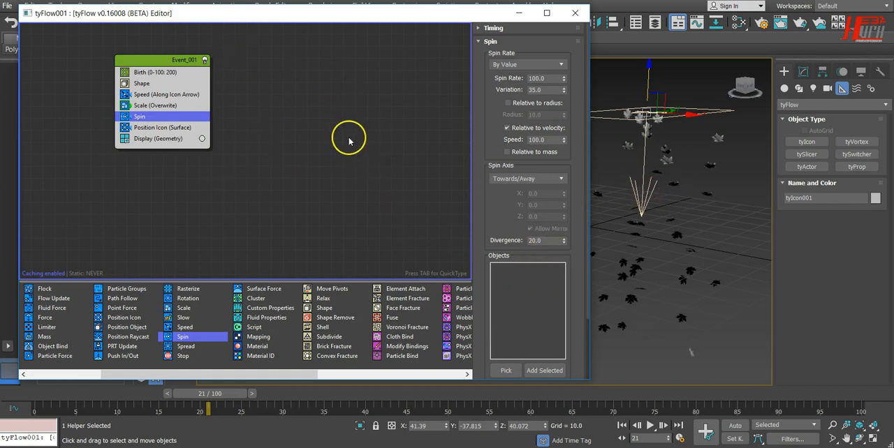
{"action": "left_click_drag", "start_coordinate": [168, 64], "coordinate": [165, 114]}
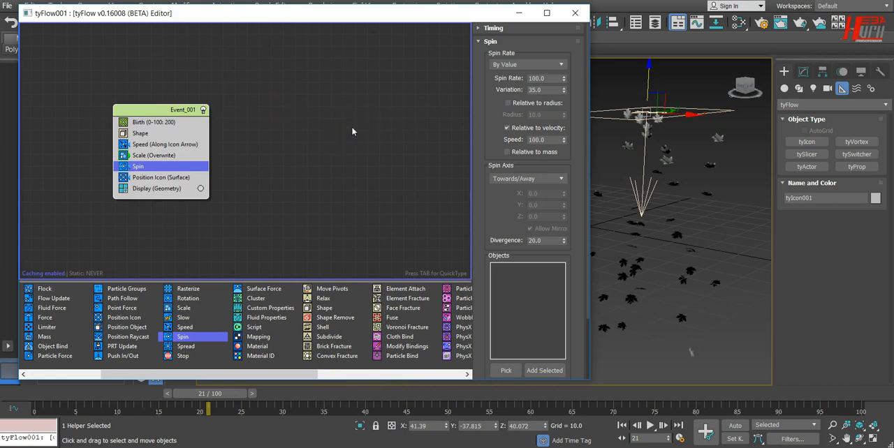
{"action": "left_click_drag", "start_coordinate": [129, 115], "coordinate": [207, 74]}
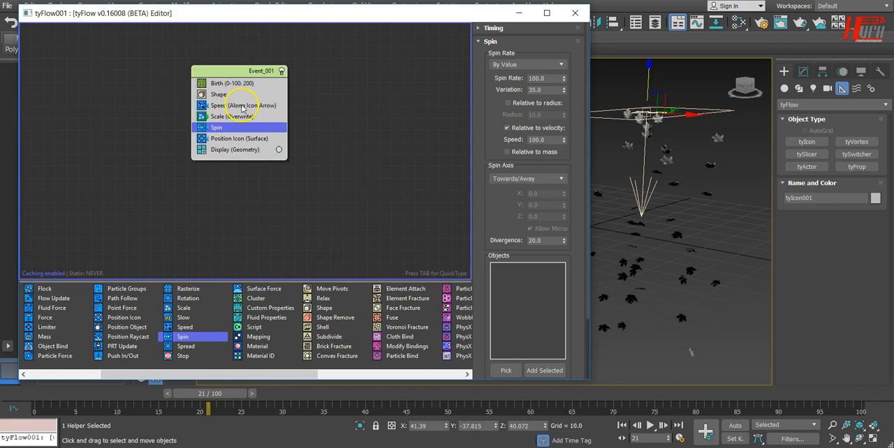
Move the Position Icon operator directly below Birth in Event_001 and browse the other available operators.
{"action": "left_click_drag", "start_coordinate": [238, 142], "coordinate": [235, 95]}
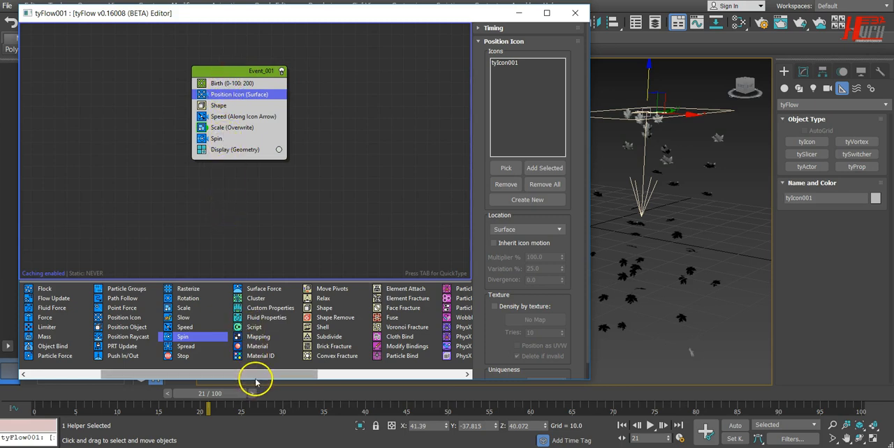
{"action": "left_click_drag", "start_coordinate": [256, 377], "coordinate": [350, 372]}
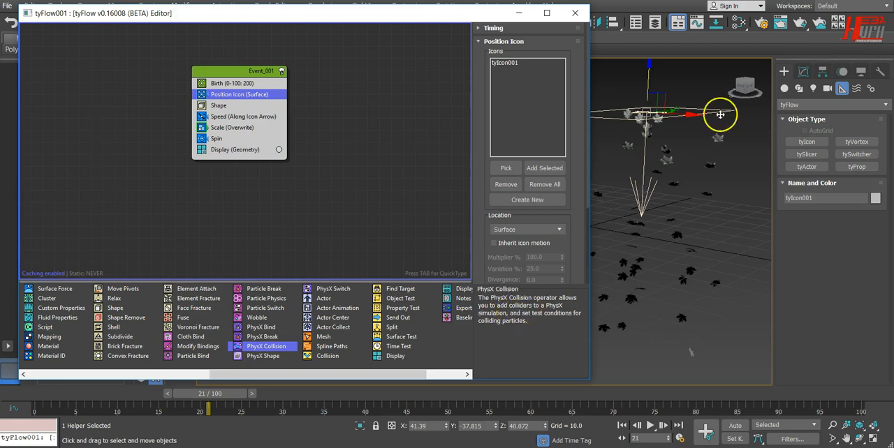
Uncover the tyFlow icon in the viewport, select it and show the flow object's Main Settings.
{"action": "left_click_drag", "start_coordinate": [463, 12], "coordinate": [402, 17]}
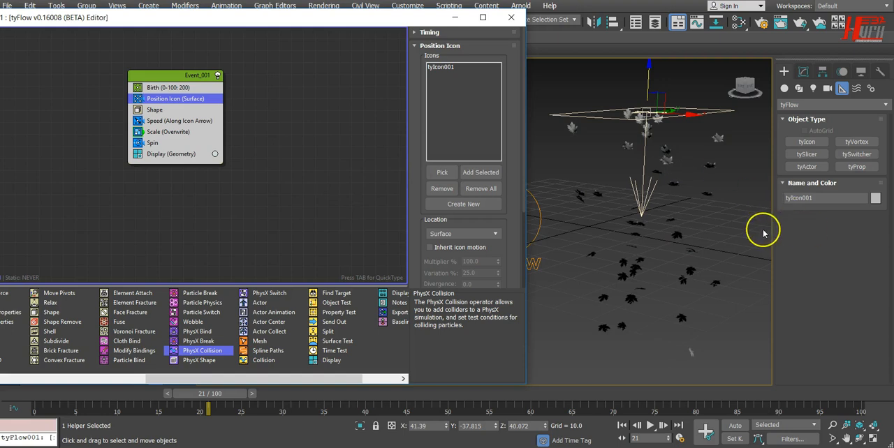
{"action": "left_click_drag", "start_coordinate": [408, 17], "coordinate": [355, 23]}
{"action": "left_click", "coordinate": [503, 217]}
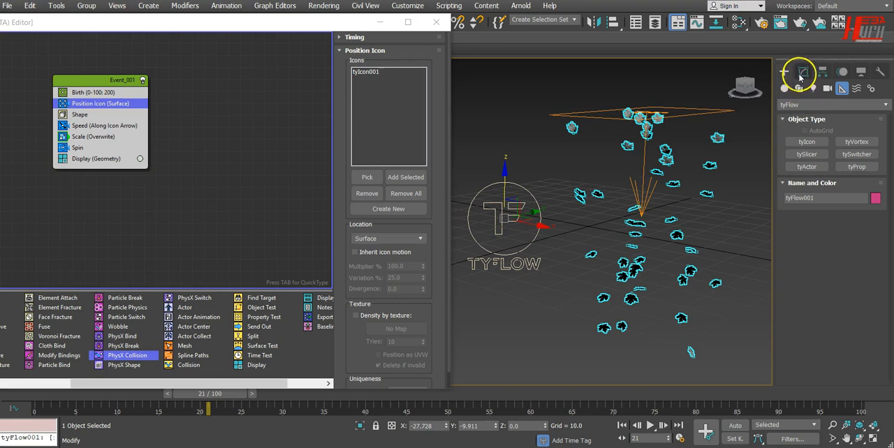
{"action": "left_click", "coordinate": [804, 74]}
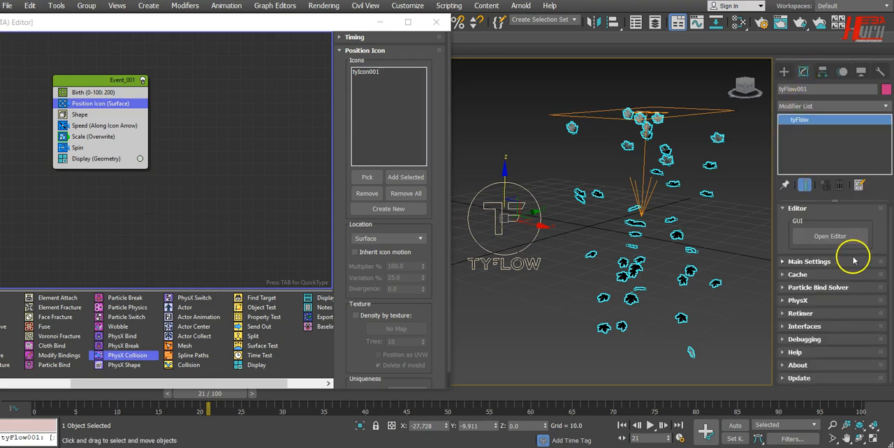
{"action": "left_click", "coordinate": [810, 261]}
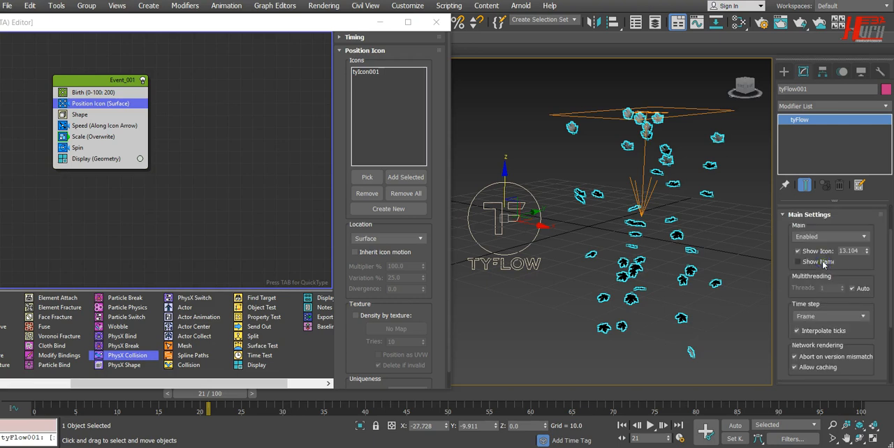